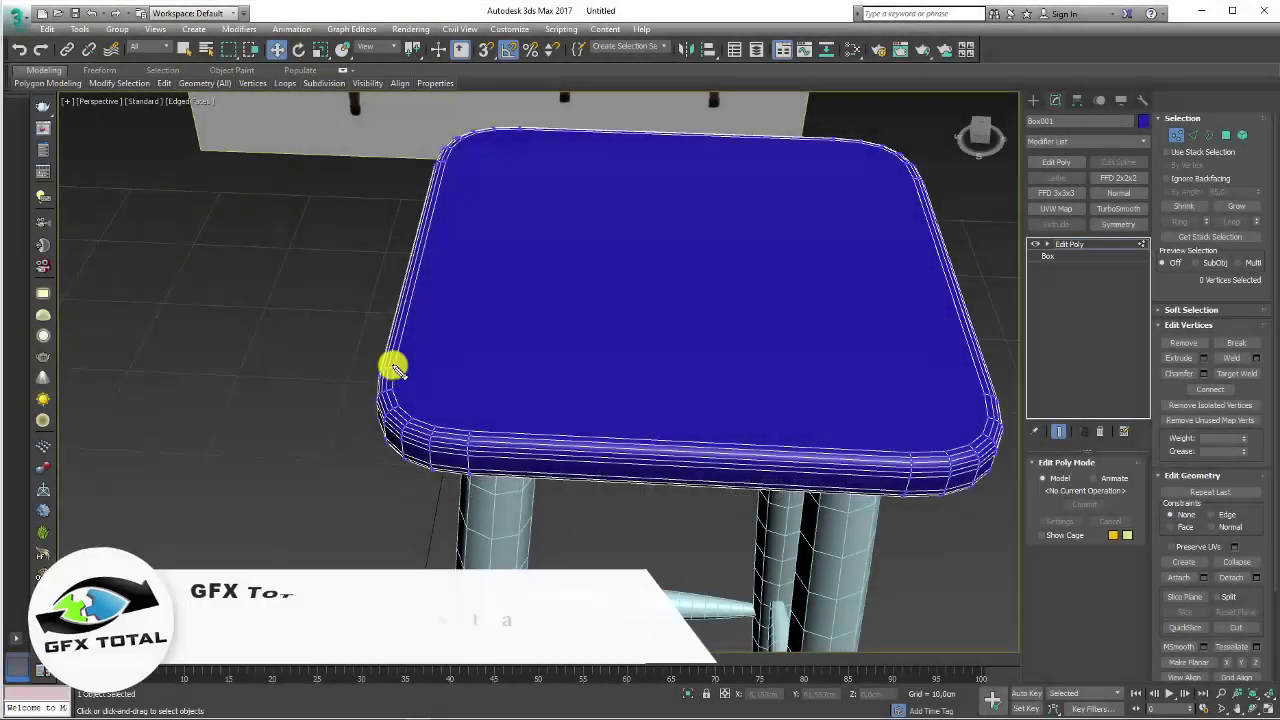
# Step: Connect a vertex on the seat's left edge to the opposite-edge vertex with a new edge
pyautogui.moveTo(389, 366); pyautogui.dragTo(800, 369)
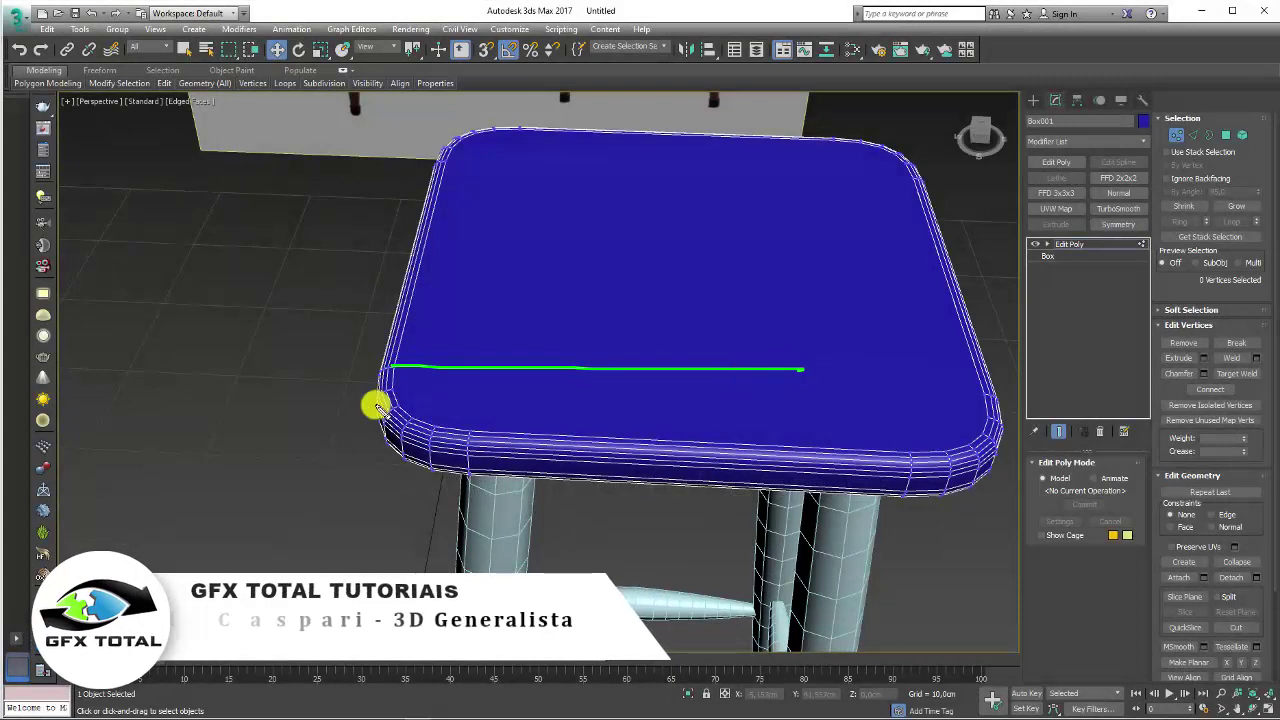
pyautogui.moveTo(378, 405); pyautogui.dragTo(900, 425)
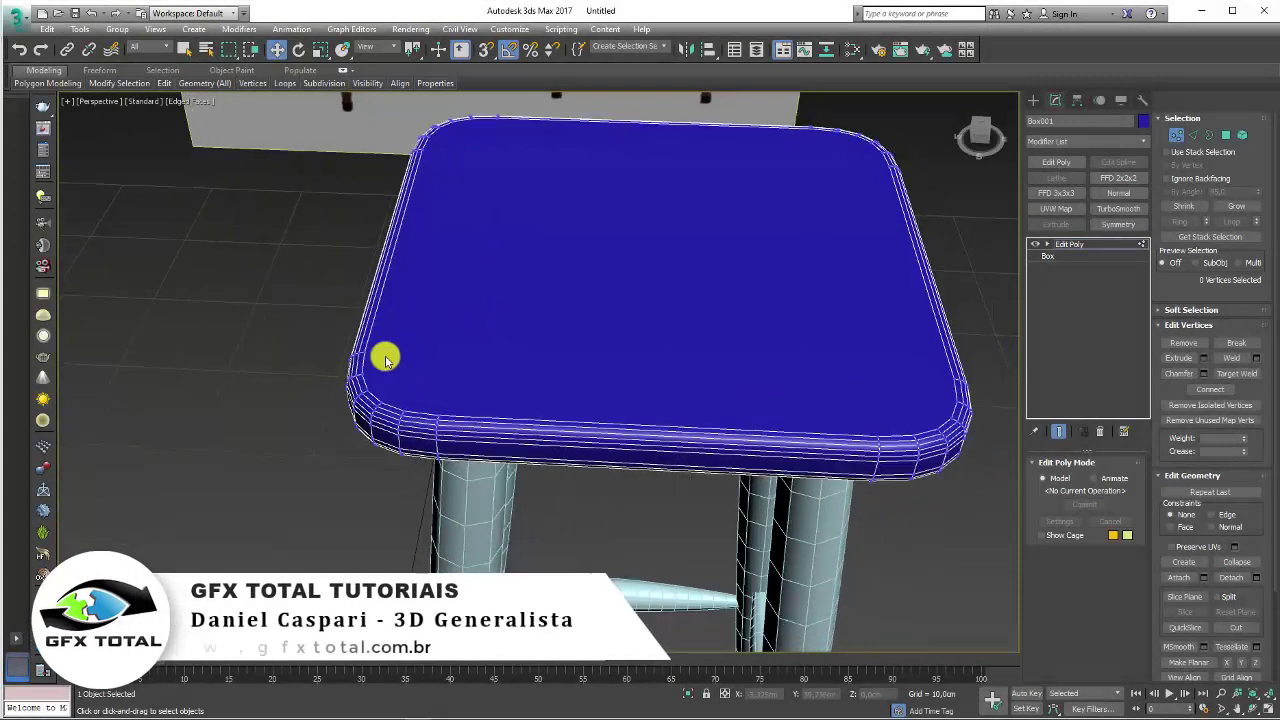
pyautogui.click(362, 352)
pyautogui.keyDown('ctrl'); pyautogui.click(955, 378); pyautogui.keyUp('ctrl')
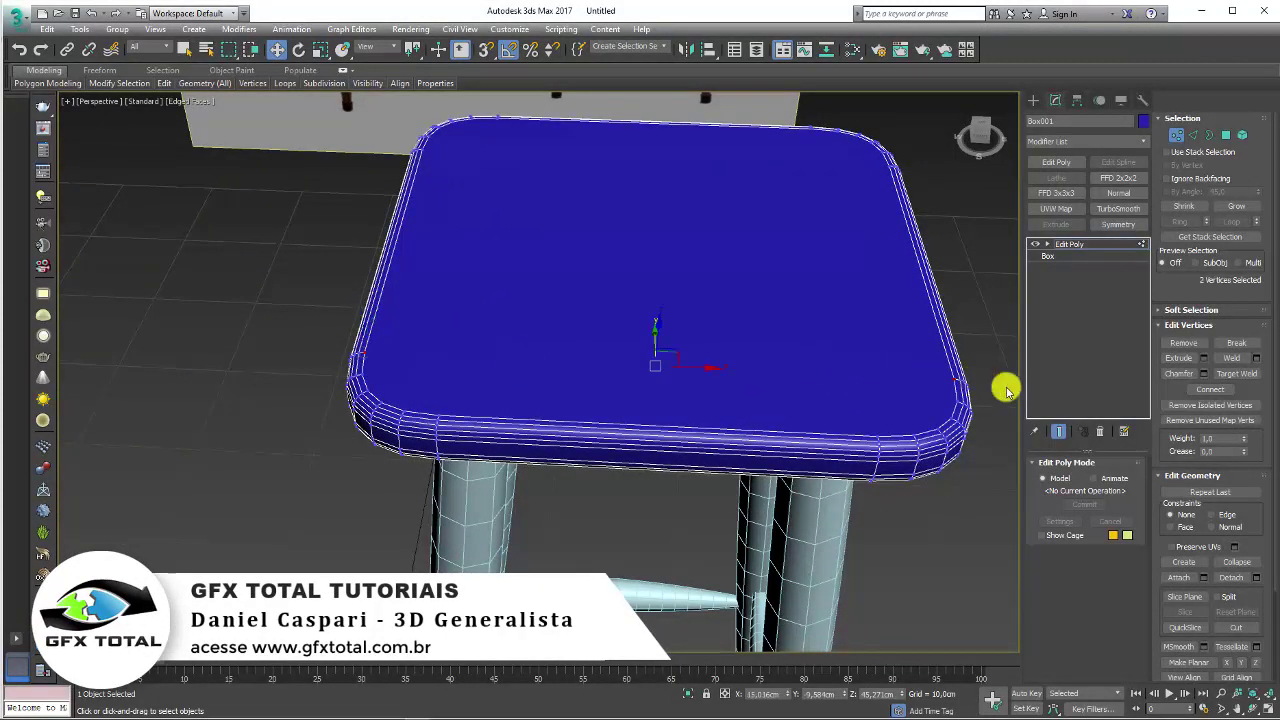
pyautogui.click(1210, 389)
# Step: Cut new edges across the seat top, left edge to right edge and bottom edge to top edge
pyautogui.keyDown('alt'); pyautogui.moveTo(667, 396); pyautogui.dragTo(520, 403, button='middle'); pyautogui.keyUp('alt')
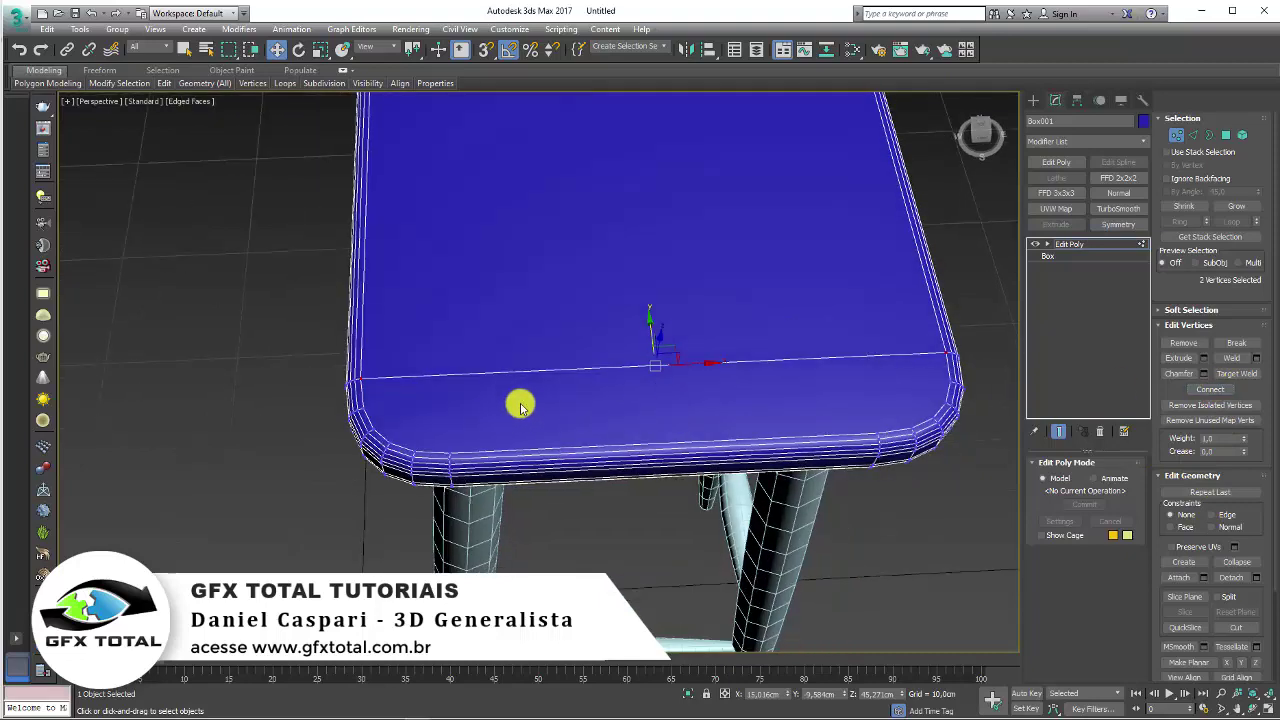
pyautogui.hotkey('alt', 'c')
pyautogui.click(367, 408)
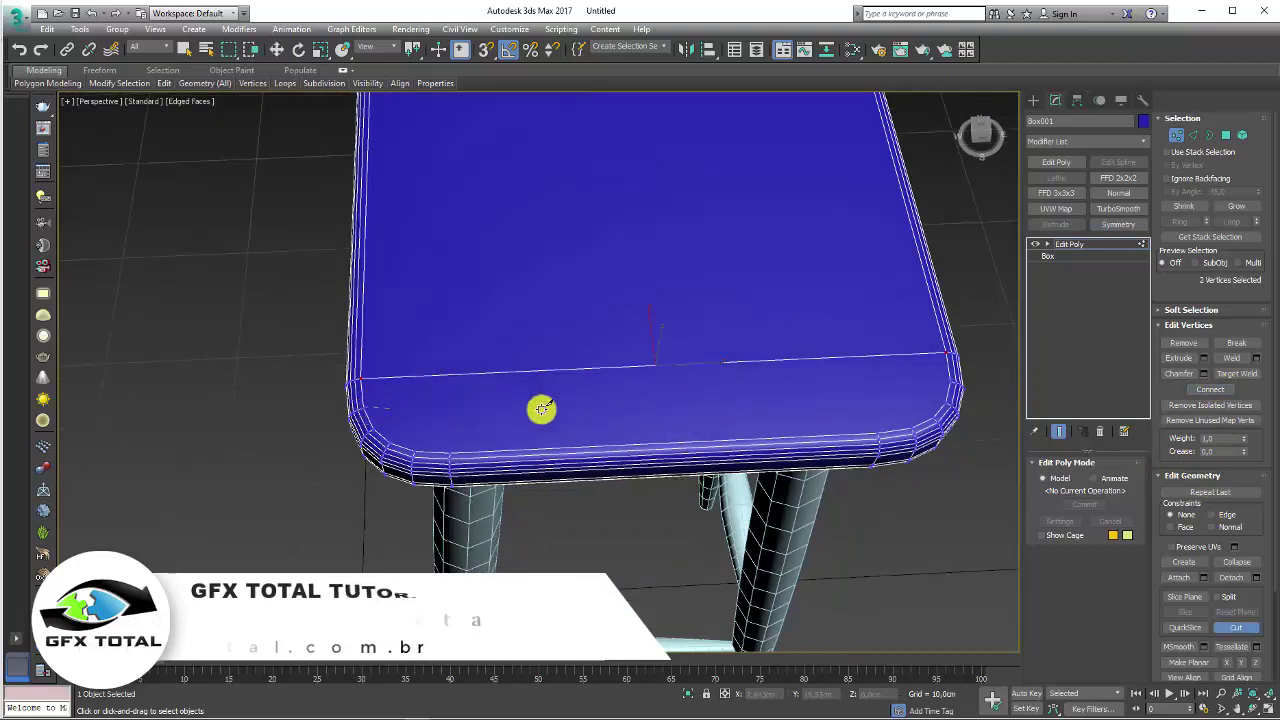
pyautogui.click(948, 381)
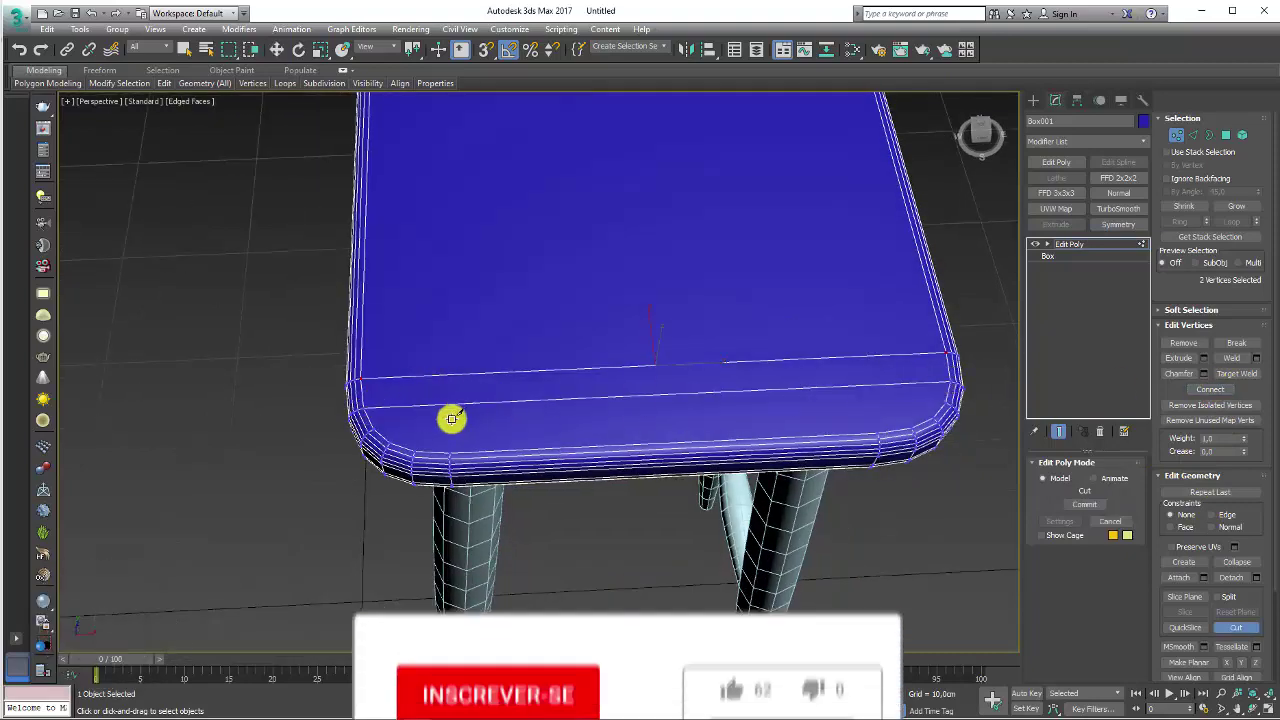
pyautogui.keyDown('alt'); pyautogui.moveTo(517, 506); pyautogui.dragTo(557, 506, button='middle'); pyautogui.keyUp('alt')
pyautogui.scroll(-2, 560, 510)
pyautogui.click(562, 524)
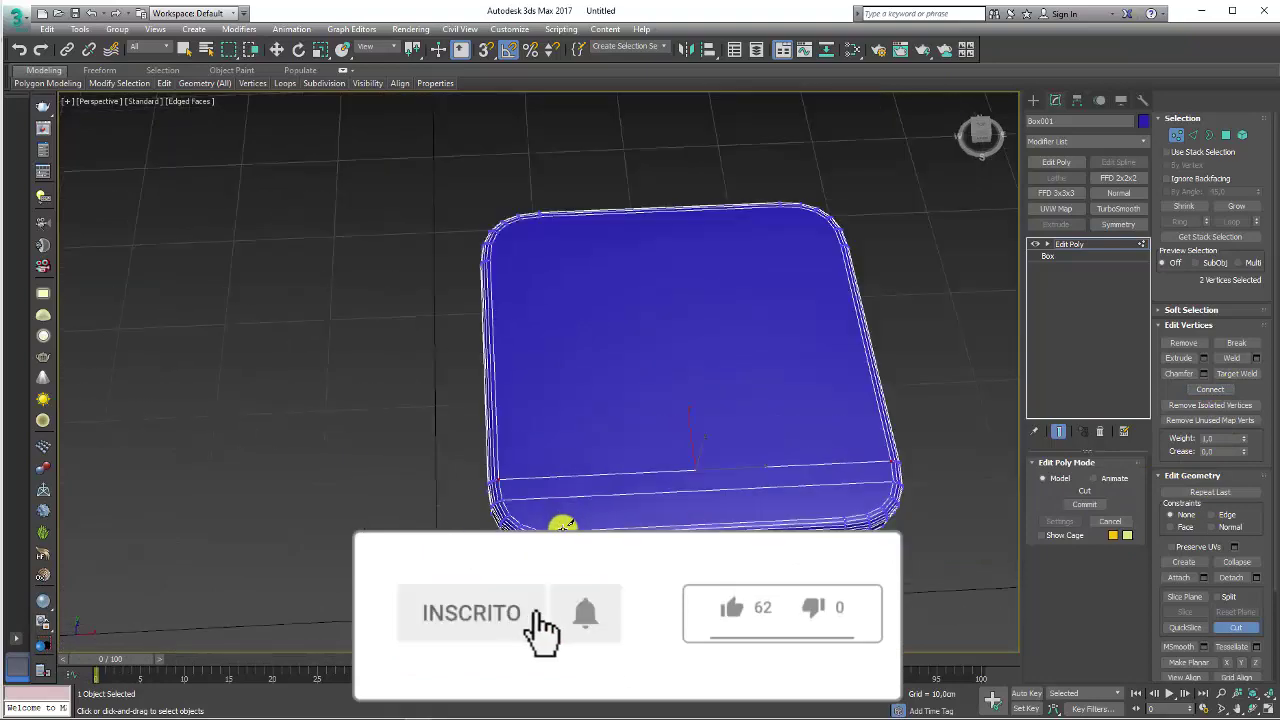
pyautogui.click(541, 218)
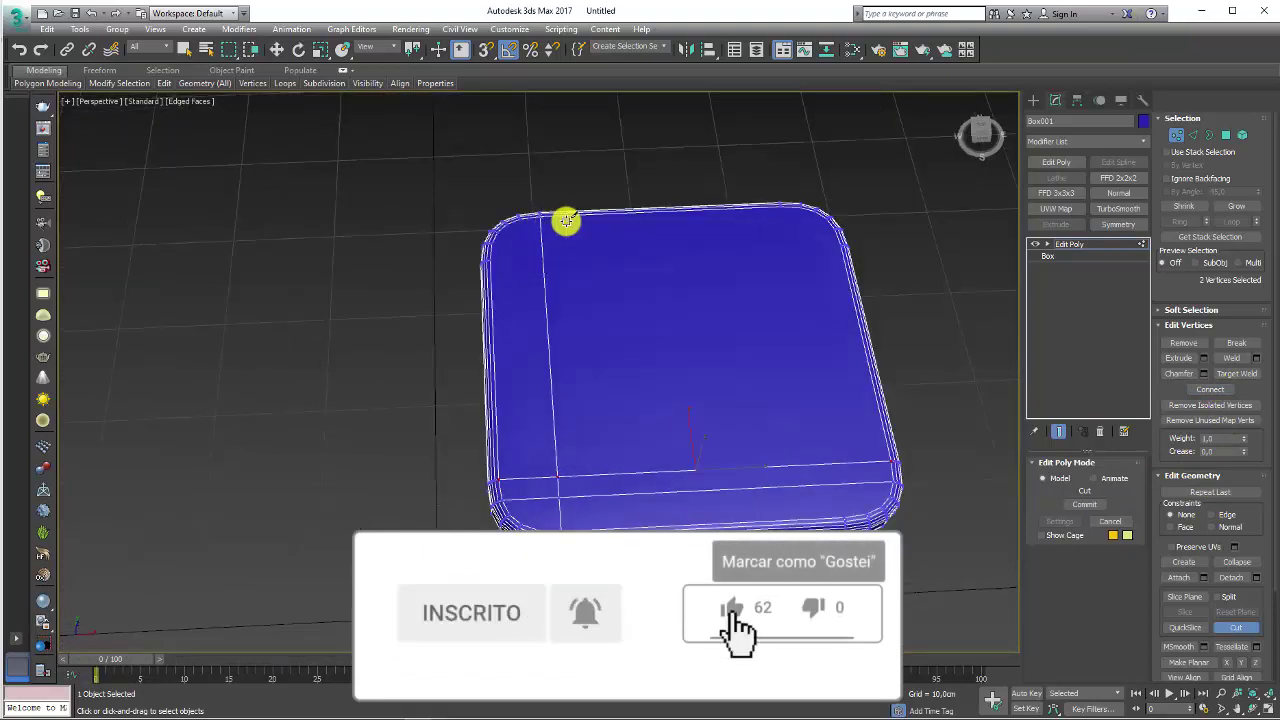
pyautogui.scroll(3, 583, 446)
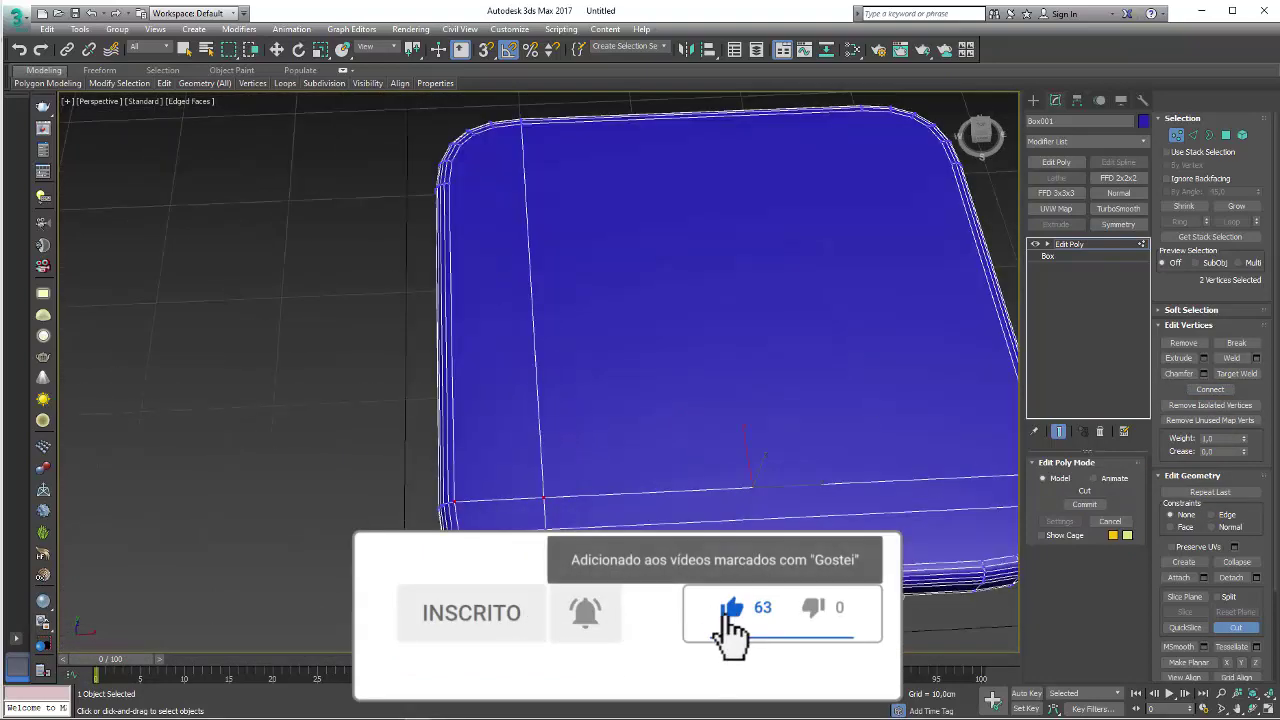
# Step: Cut a diagonal edge from the seat's lower edge across the rounded corner face
pyautogui.click(506, 486)
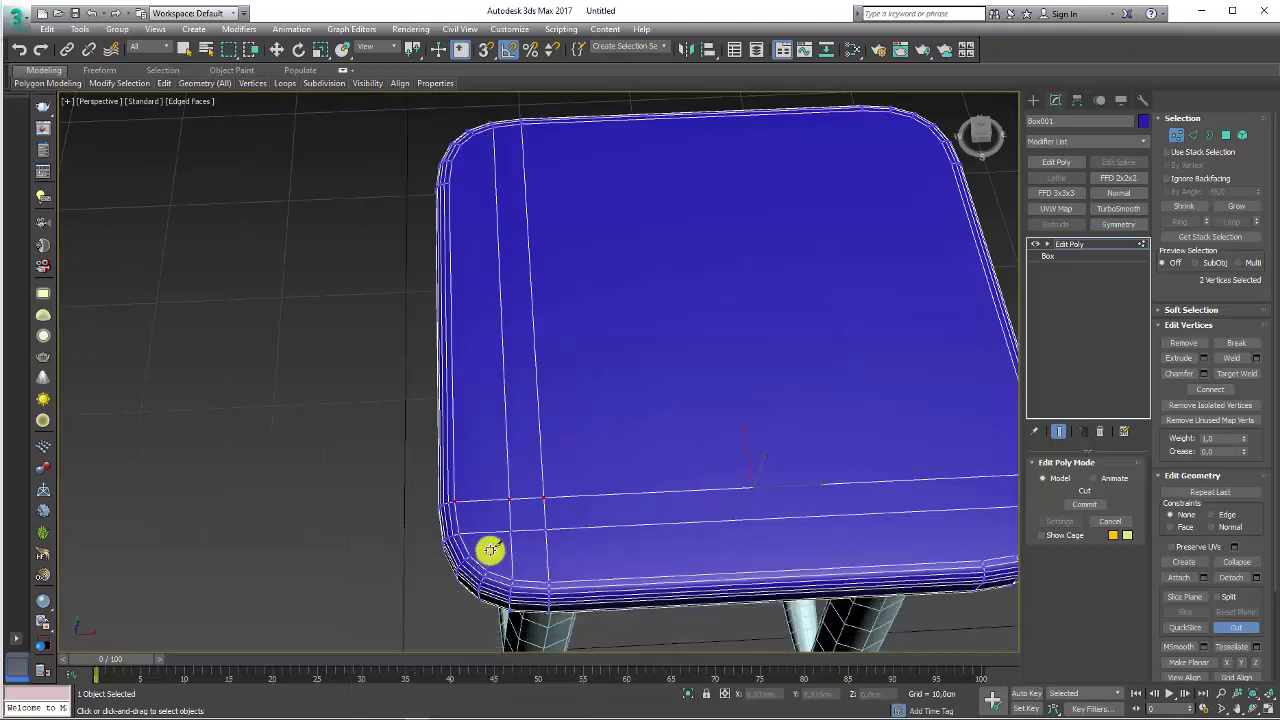
pyautogui.moveTo(490, 550); pyautogui.dragTo(277, 429, button='middle')
pyautogui.scroll(2, 280, 431)
pyautogui.scroll(2, 290, 440)
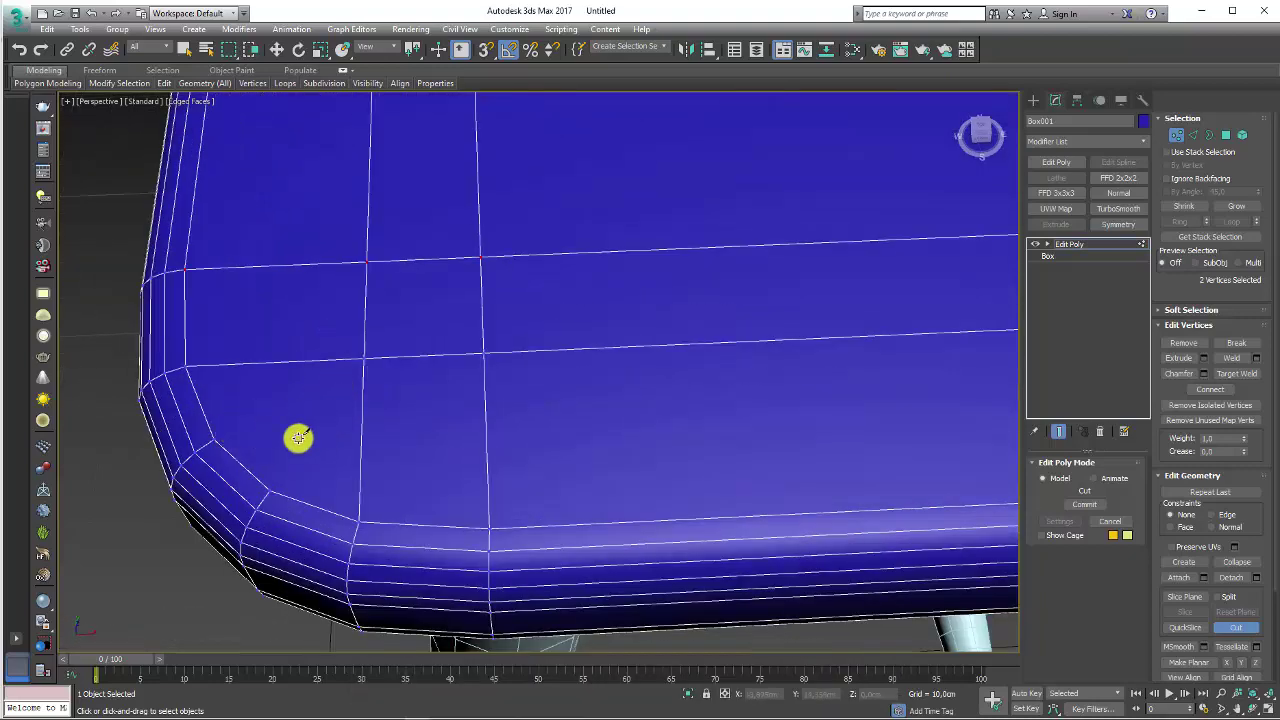
pyautogui.scroll(-1, 298, 438)
pyautogui.moveTo(400, 409); pyautogui.dragTo(489, 387, button='middle')
pyautogui.scroll(-1, 489, 387)
pyautogui.scroll(1, 444, 417)
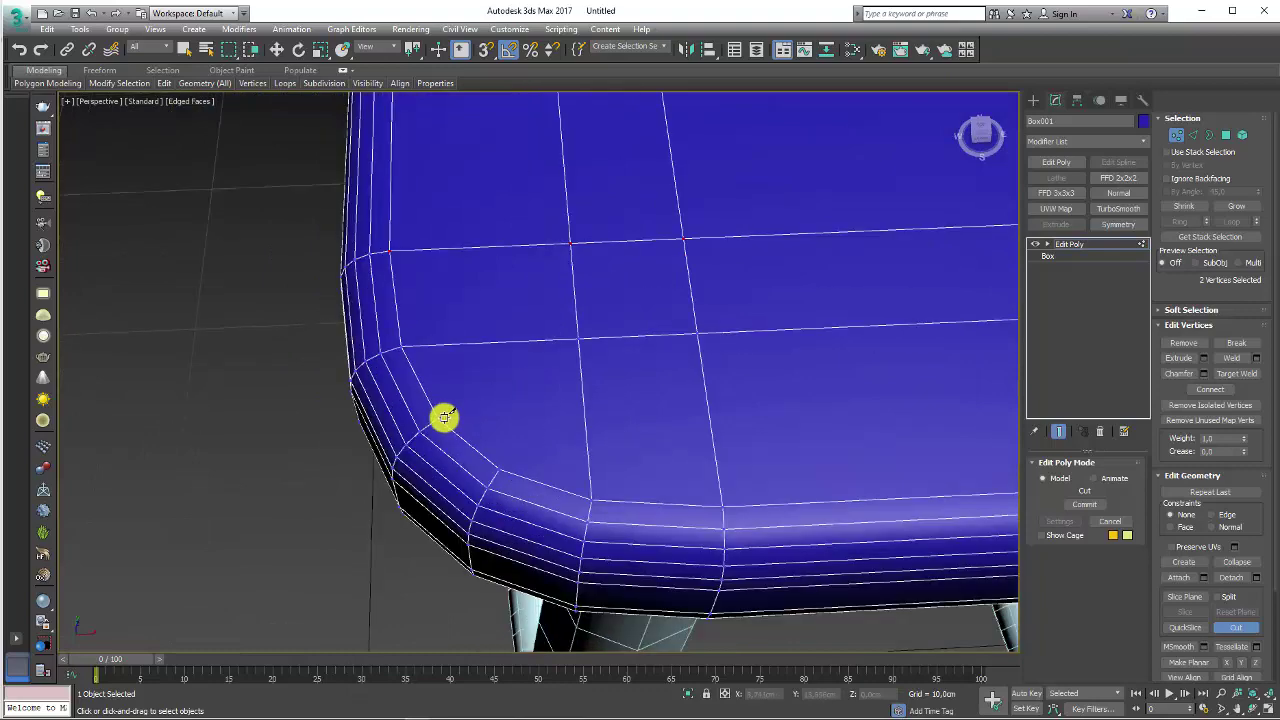
pyautogui.click(531, 410)
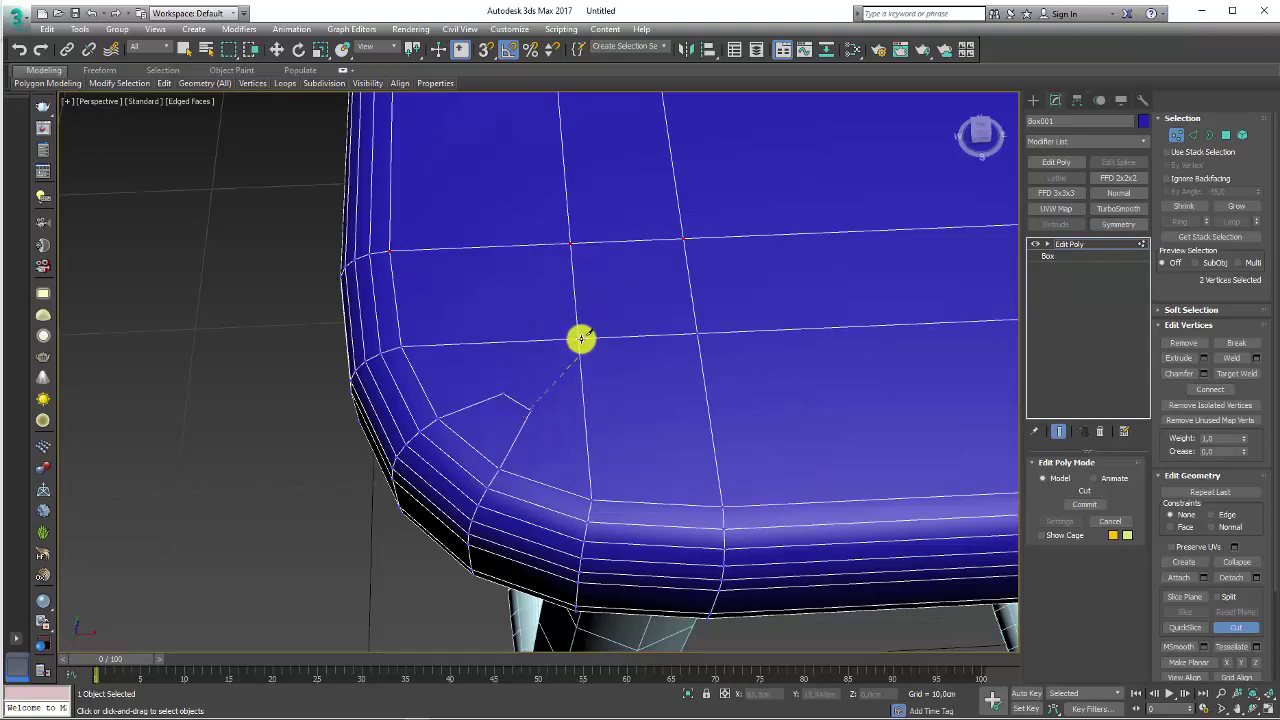
pyautogui.moveTo(562, 402)
pyautogui.keyDown('alt'); pyautogui.mouseDown(button='middle')
pyautogui.moveTo(571, 414)
pyautogui.moveTo(609, 409)
pyautogui.moveTo(663, 383)
pyautogui.moveTo(673, 395)
pyautogui.mouseUp(button='middle'); pyautogui.keyUp('alt')
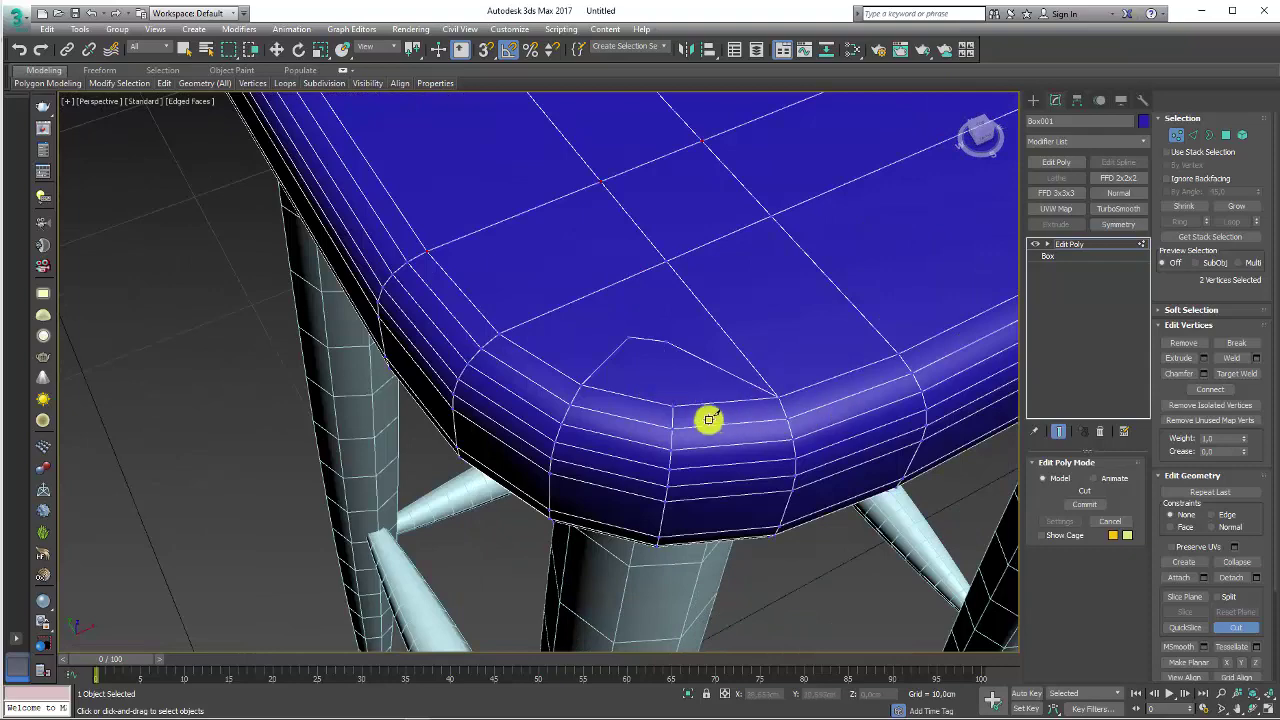
pyautogui.rightClick(705, 418)
pyautogui.scroll(-5, 680, 408)
# Step: Select the edge ring around the seat's rounded corner and connect it with a new edge
pyautogui.rightClick(609, 354)
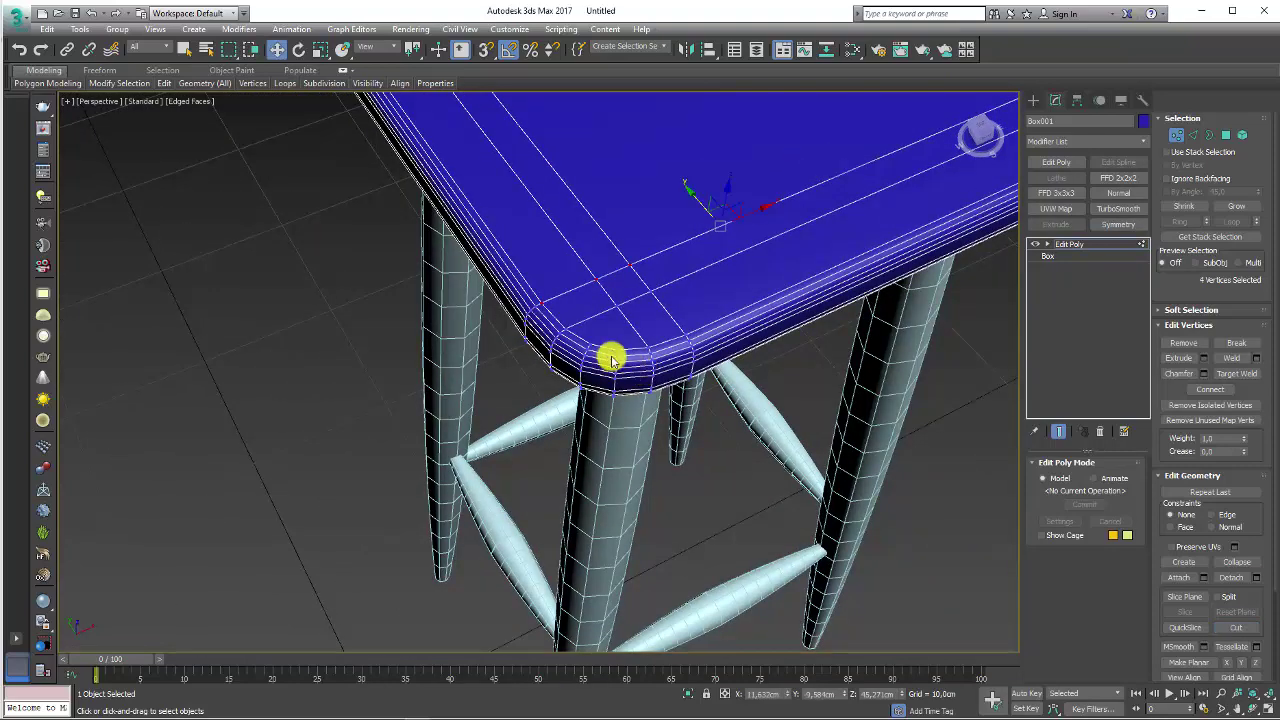
pyautogui.scroll(3, 609, 354)
pyautogui.press('2')
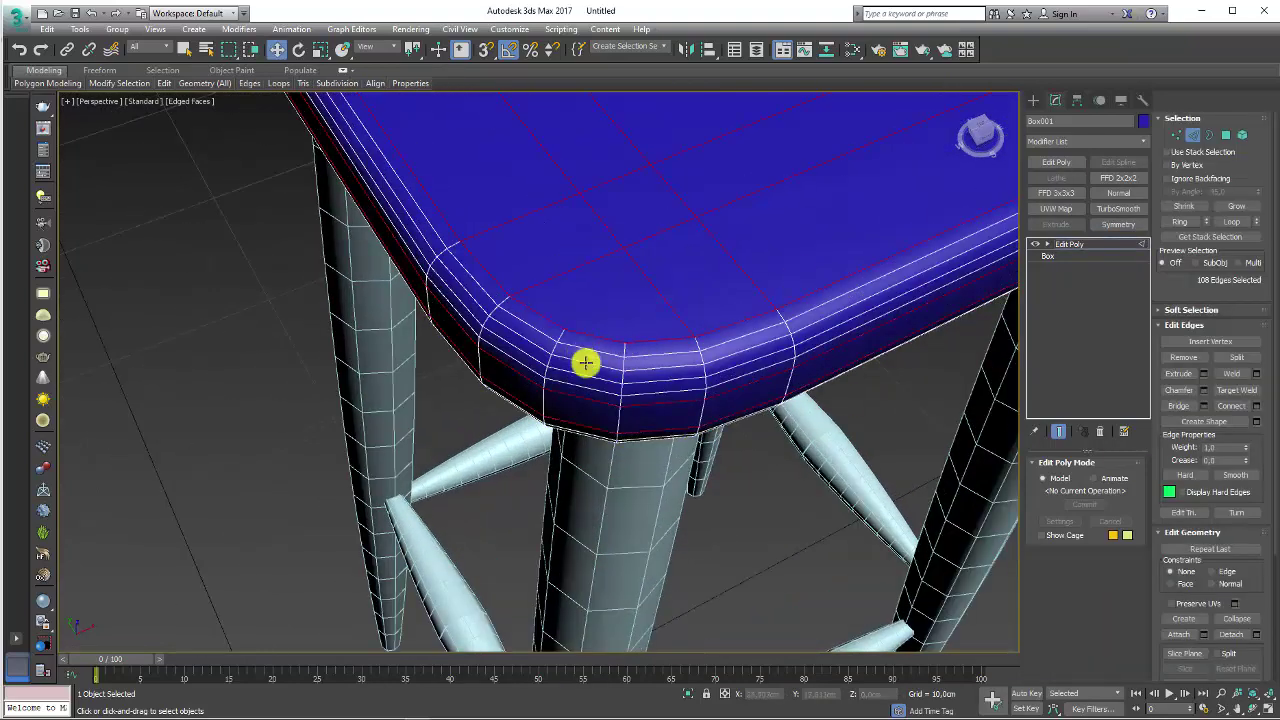
pyautogui.moveTo(586, 363)
pyautogui.keyDown('alt'); pyautogui.mouseDown(button='middle')
pyautogui.moveTo(651, 500)
pyautogui.moveTo(660, 489)
pyautogui.moveTo(585, 497)
pyautogui.mouseUp(button='middle'); pyautogui.keyUp('alt')
pyautogui.doubleClick(648, 445)
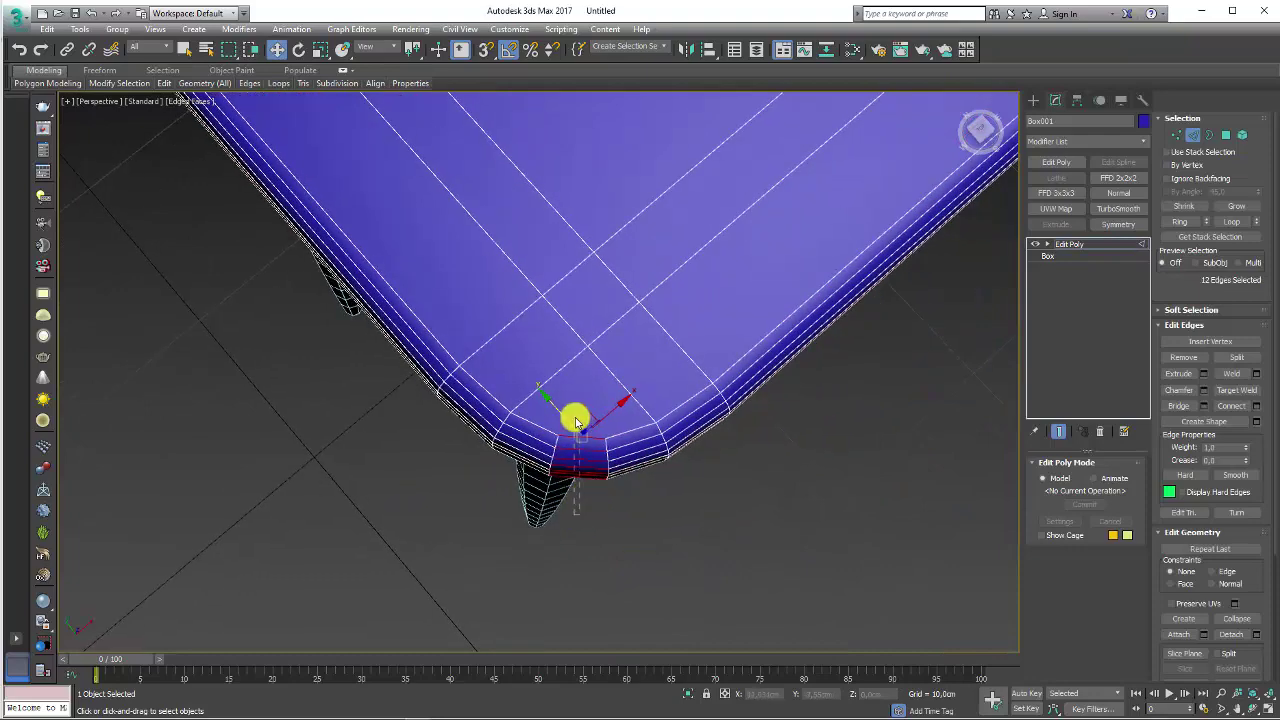
pyautogui.click(1232, 404)
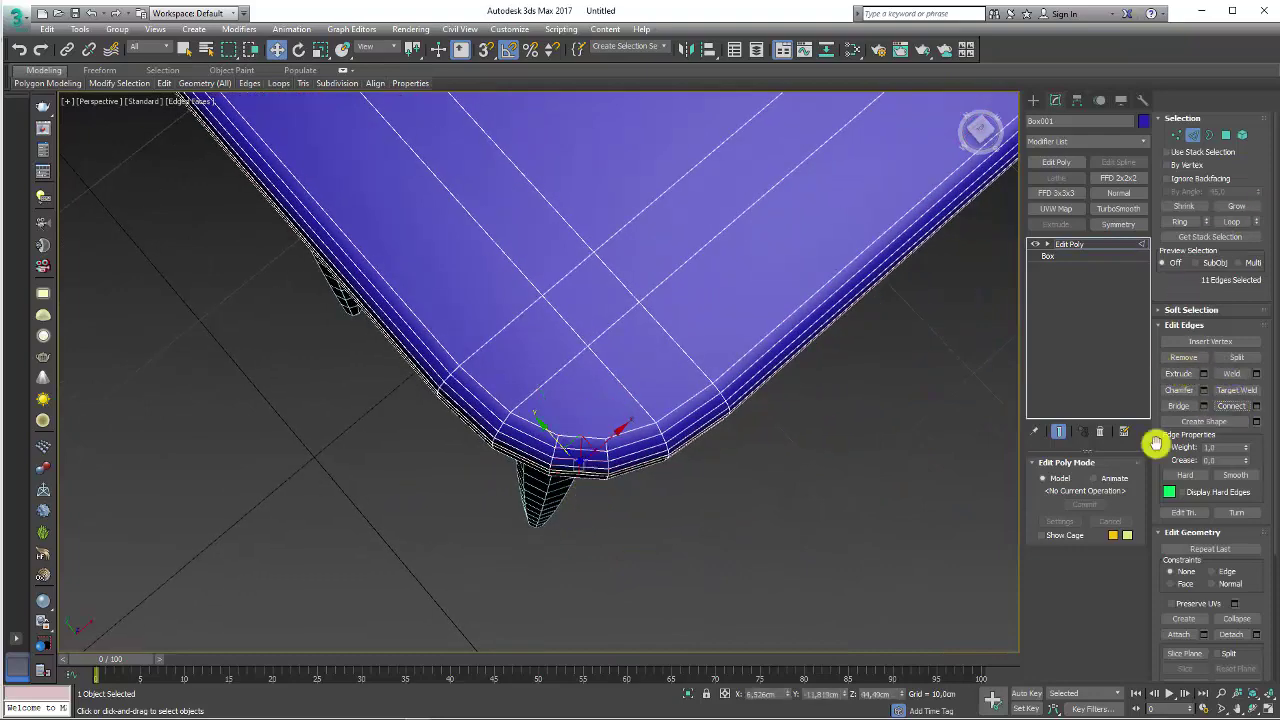
# Step: Cut a triangle of new edges into the seat corner near its rim
pyautogui.press('1')
pyautogui.moveTo(886, 258)
pyautogui.keyDown('alt'); pyautogui.mouseDown(button='middle')
pyautogui.moveTo(611, 366)
pyautogui.moveTo(505, 477)
pyautogui.mouseUp(button='middle'); pyautogui.keyUp('alt')
pyautogui.hotkey('alt', 'c')
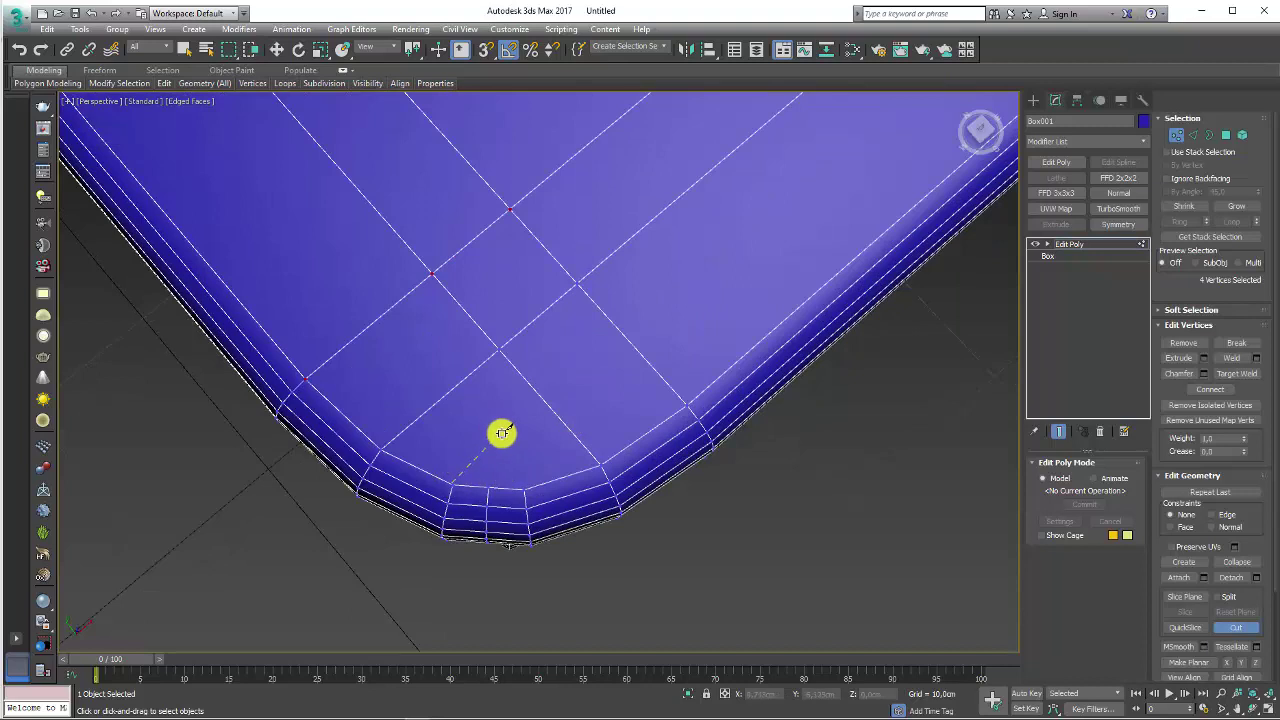
pyautogui.click(501, 432)
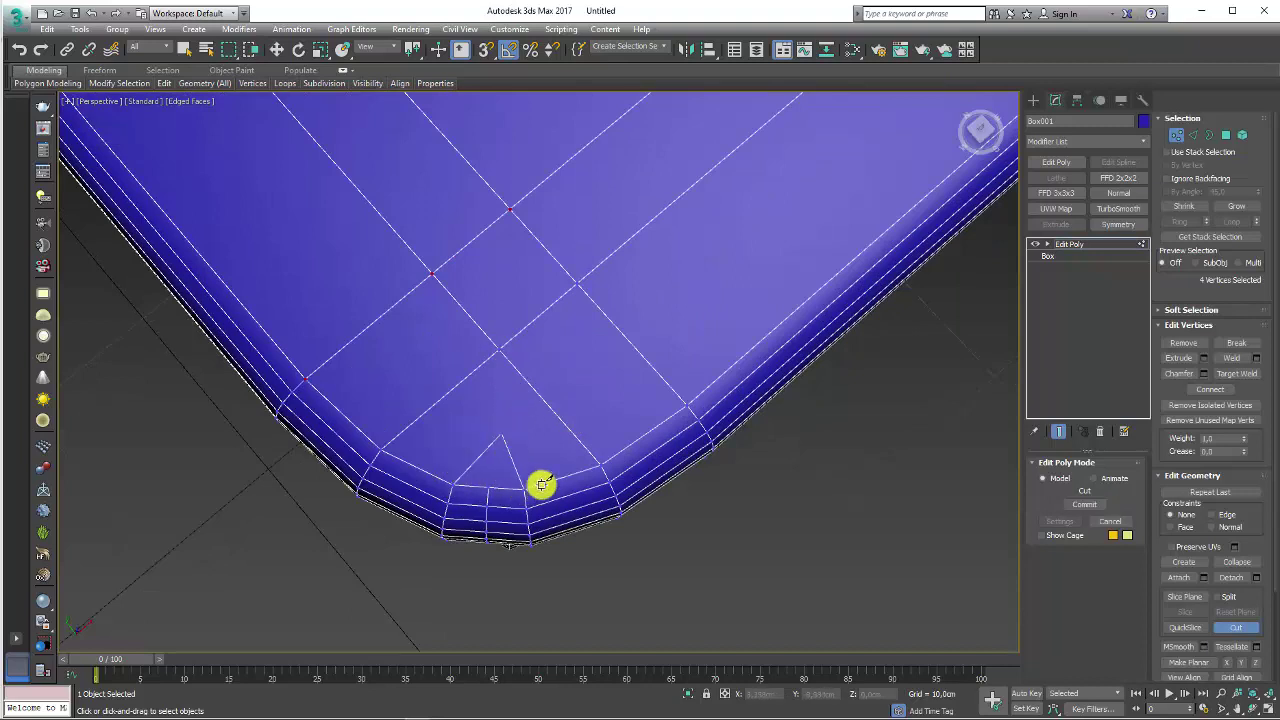
# Step: In Top wireframe view, move the corner triangle's tip vertex slightly left
pyautogui.press('t')
pyautogui.press('F3')
pyautogui.scroll(5, 551, 449)
pyautogui.moveTo(551, 449)
pyautogui.mouseDown(button='middle')
pyautogui.moveTo(877, 457)
pyautogui.moveTo(699, 370)
pyautogui.mouseUp(button='middle')
pyautogui.scroll(3, 699, 370)
pyautogui.scroll(-2, 937, 400)
pyautogui.scroll(1, 571, 400)
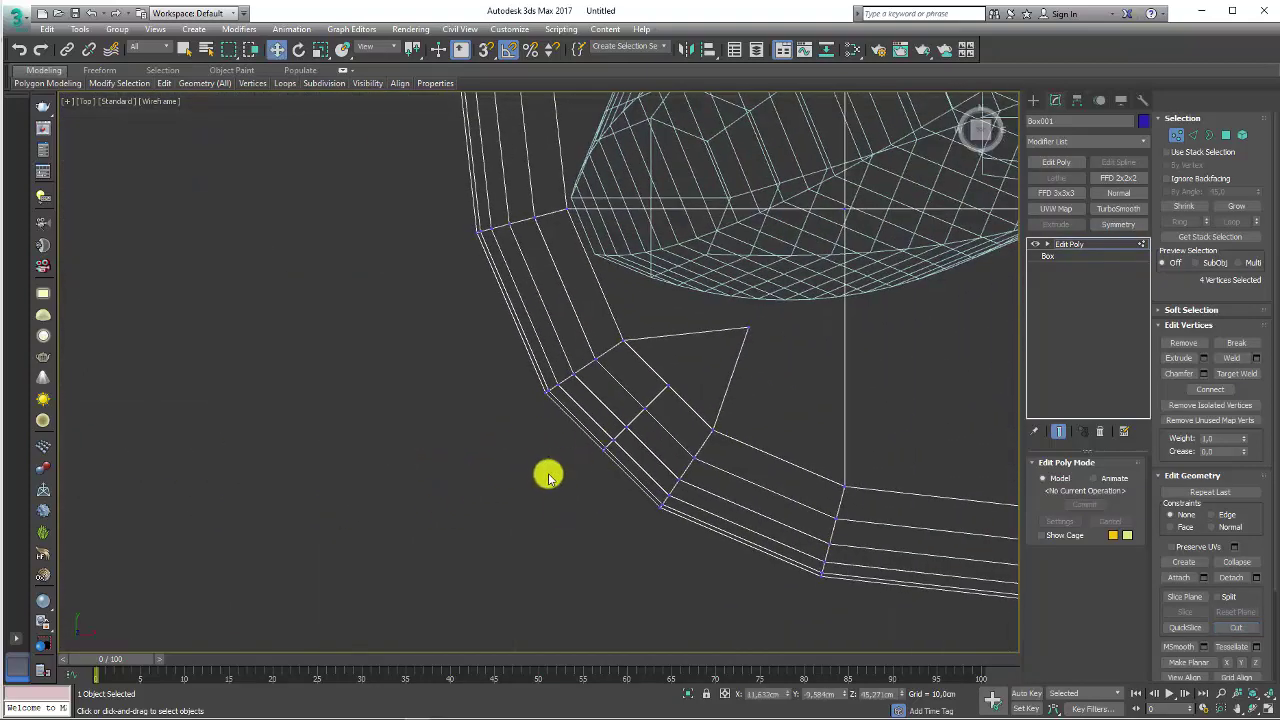
pyautogui.moveTo(585, 437)
pyautogui.mouseDown()
pyautogui.moveTo(680, 432)
pyautogui.moveTo(637, 411)
pyautogui.moveTo(650, 402)
pyautogui.mouseUp()
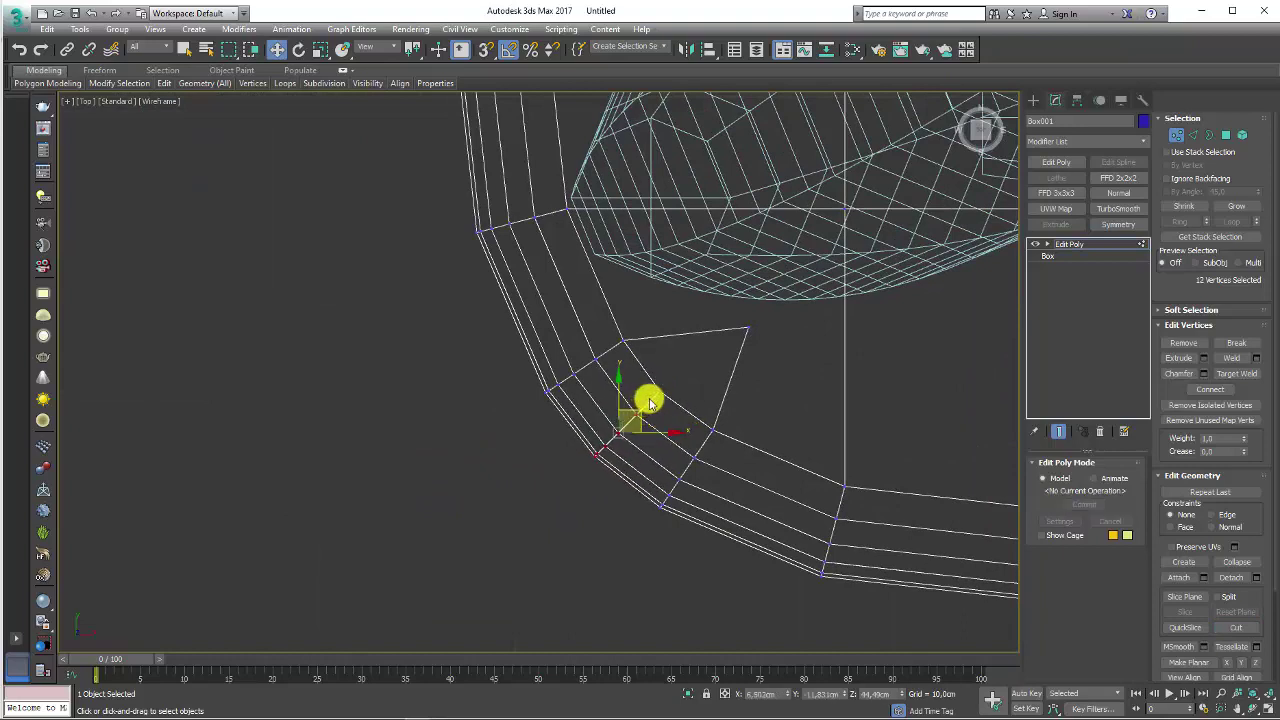
pyautogui.click(746, 328)
pyautogui.moveTo(766, 314); pyautogui.dragTo(754, 314)
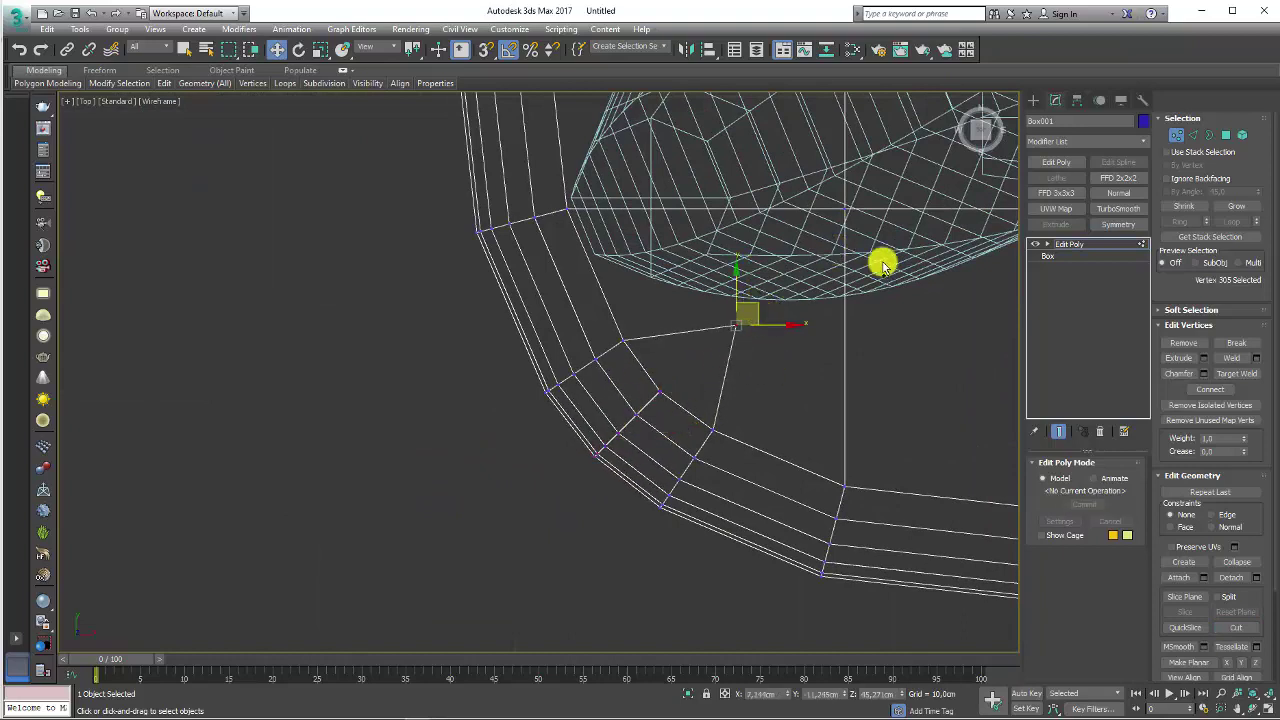
pyautogui.keyDown('ctrl'); pyautogui.click(845, 210); pyautogui.keyUp('ctrl')
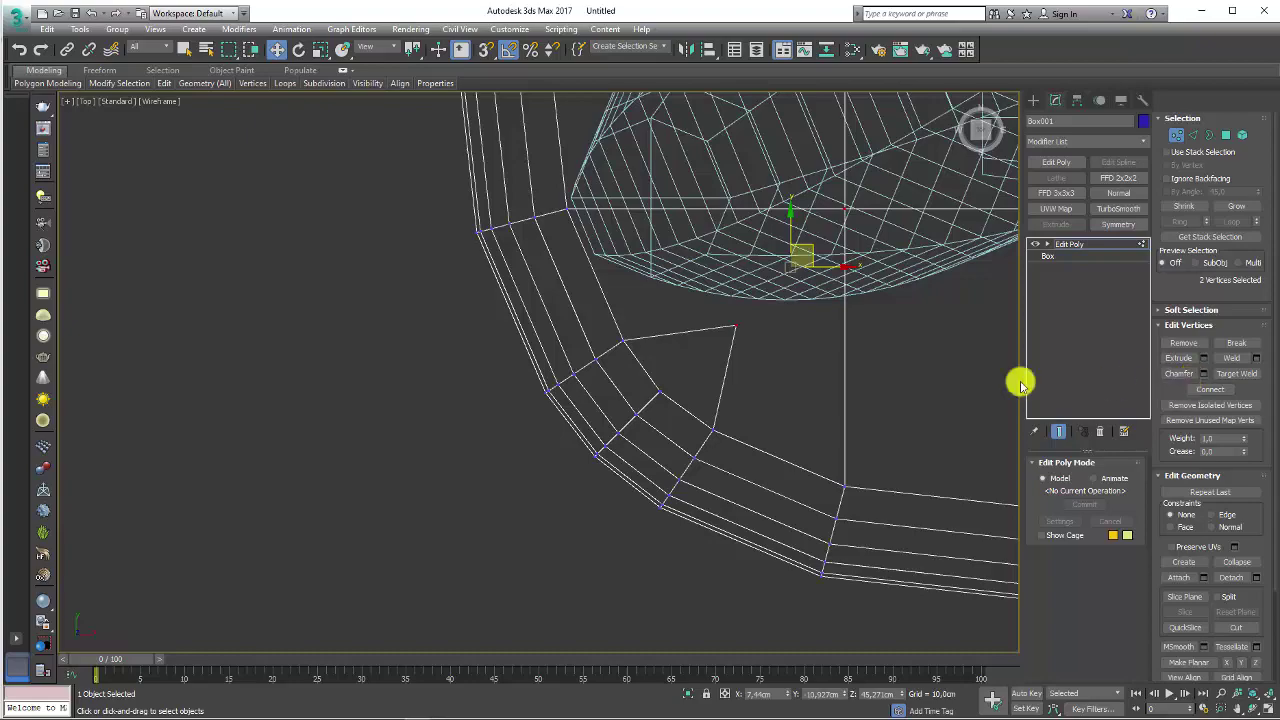
# Step: Return to the shaded perspective view and inspect the reworked corner from below
pyautogui.press('p')
pyautogui.keyDown('alt'); pyautogui.moveTo(720, 403); pyautogui.dragTo(706, 446, button='middle'); pyautogui.keyUp('alt')
pyautogui.press('z')
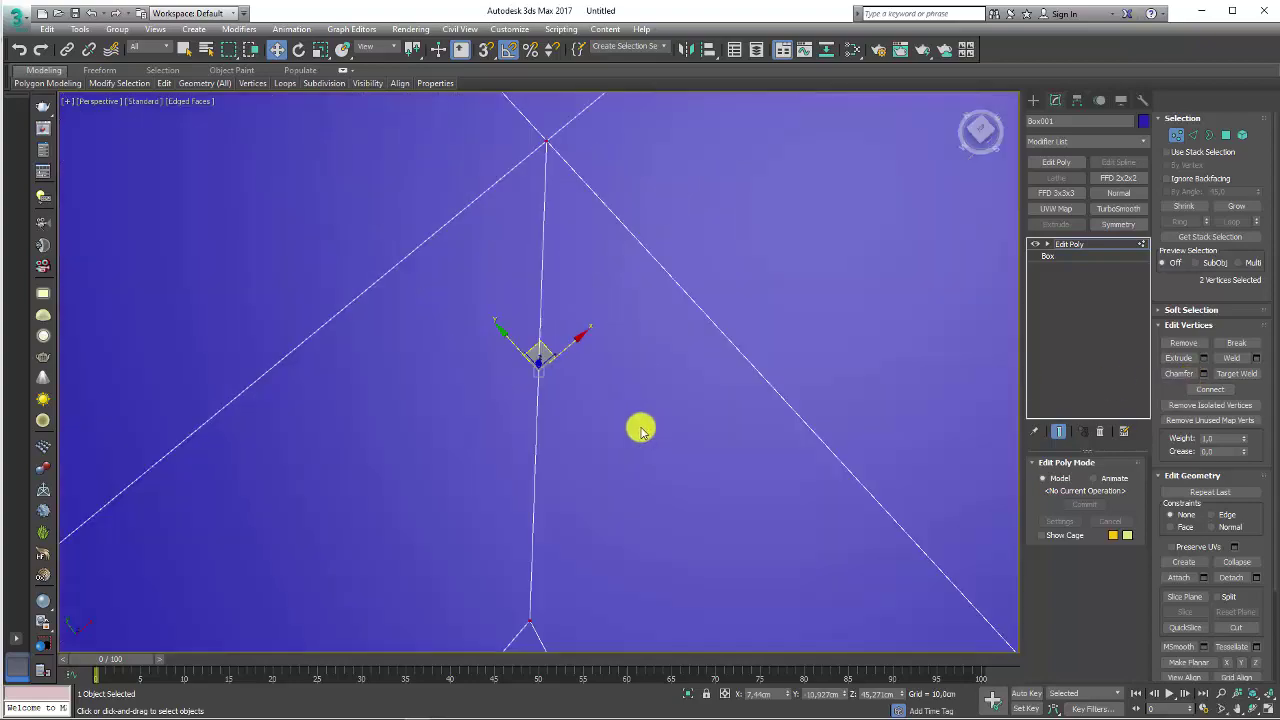
pyautogui.scroll(-5, 640, 430)
pyautogui.keyDown('alt'); pyautogui.moveTo(617, 380); pyautogui.dragTo(671, 457, button='middle'); pyautogui.keyUp('alt')
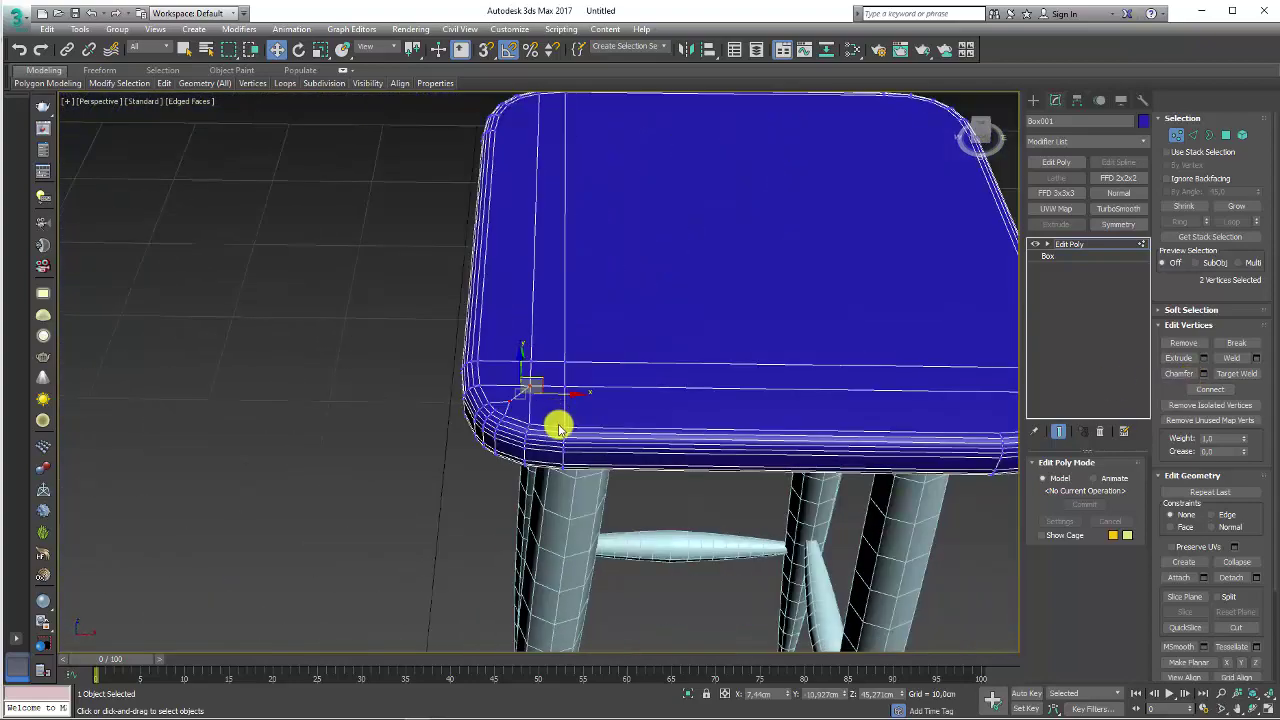
pyautogui.moveTo(558, 428)
pyautogui.keyDown('alt'); pyautogui.mouseDown(button='middle')
pyautogui.moveTo(606, 414)
pyautogui.moveTo(594, 437)
pyautogui.moveTo(603, 317)
pyautogui.moveTo(640, 268)
pyautogui.moveTo(737, 346)
pyautogui.moveTo(626, 429)
pyautogui.moveTo(712, 362)
pyautogui.mouseUp(button='middle'); pyautogui.keyUp('alt')
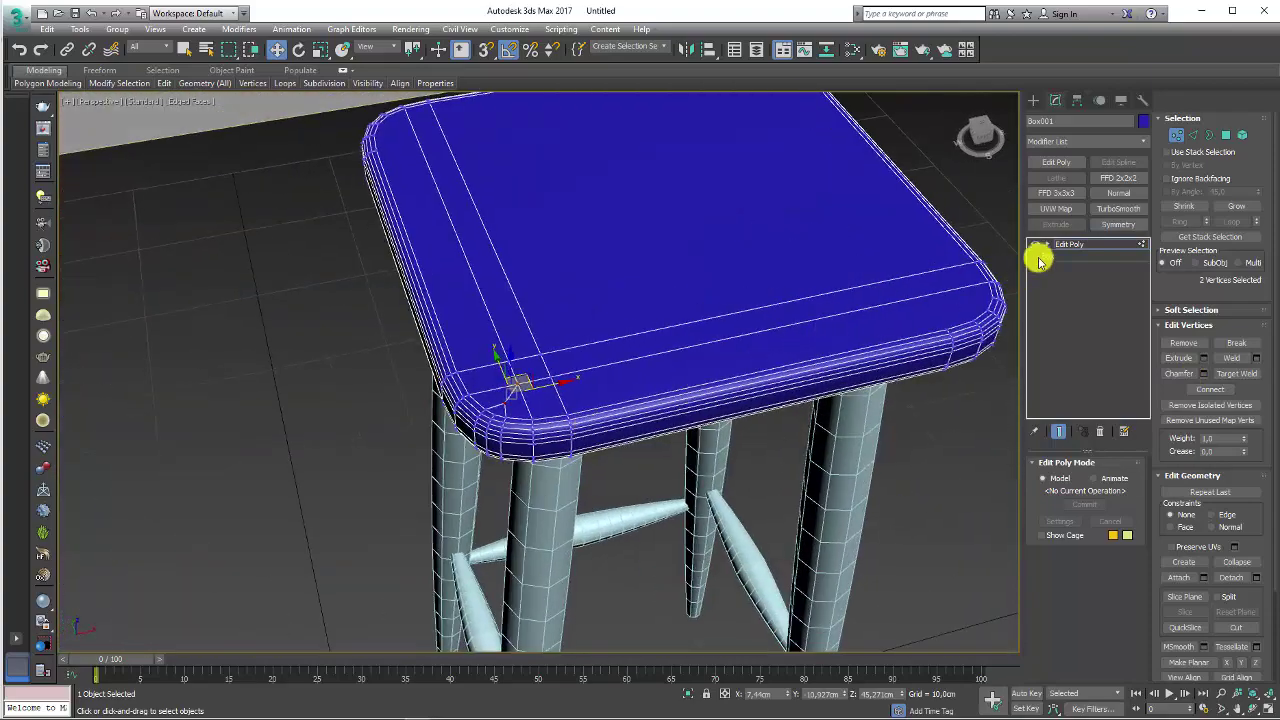
# Step: Add Symmetry modifiers mirroring the seat along a flipped X axis and along Y
pyautogui.click(1090, 245)
pyautogui.click(1118, 224)
pyautogui.moveTo(817, 363)
pyautogui.keyDown('alt'); pyautogui.mouseDown(button='middle')
pyautogui.moveTo(629, 389)
pyautogui.moveTo(986, 512)
pyautogui.mouseUp(button='middle'); pyautogui.keyUp('alt')
pyautogui.click(1060, 505)
pyautogui.moveTo(930, 450)
pyautogui.keyDown('alt'); pyautogui.mouseDown(button='middle')
pyautogui.moveTo(786, 406)
pyautogui.moveTo(848, 356)
pyautogui.moveTo(1158, 220)
pyautogui.mouseUp(button='middle'); pyautogui.keyUp('alt')
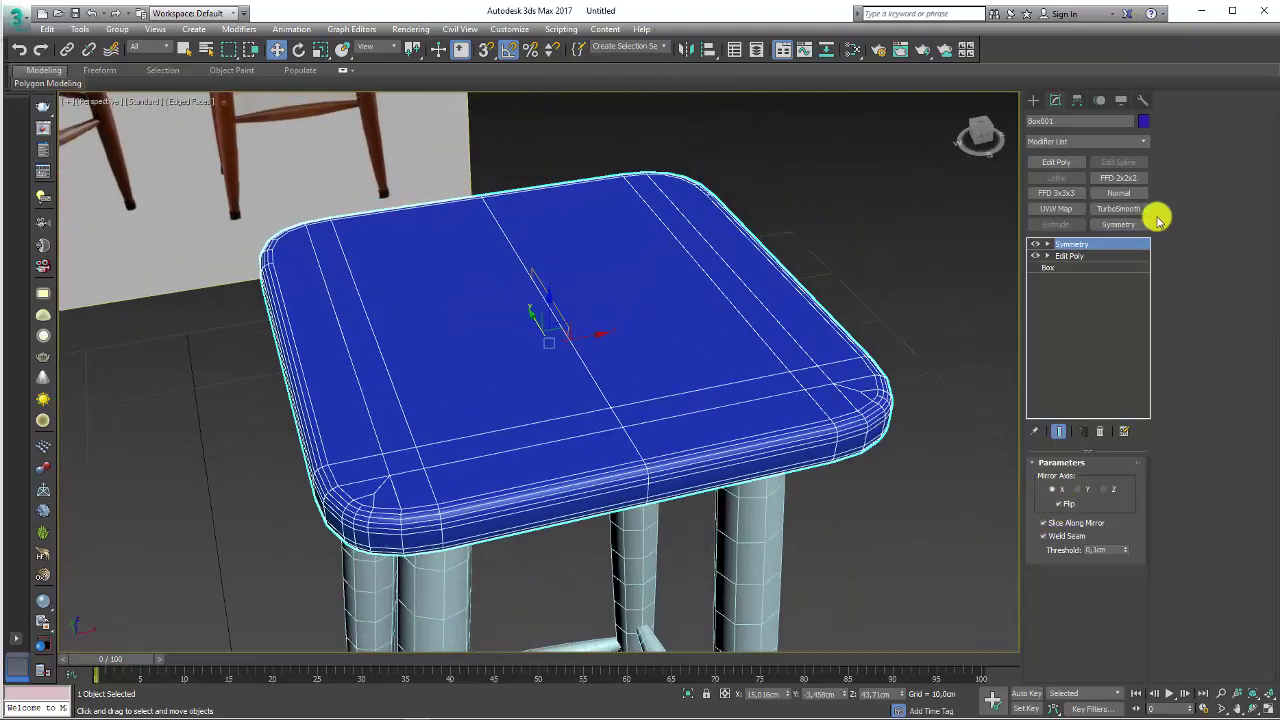
pyautogui.click(1110, 228)
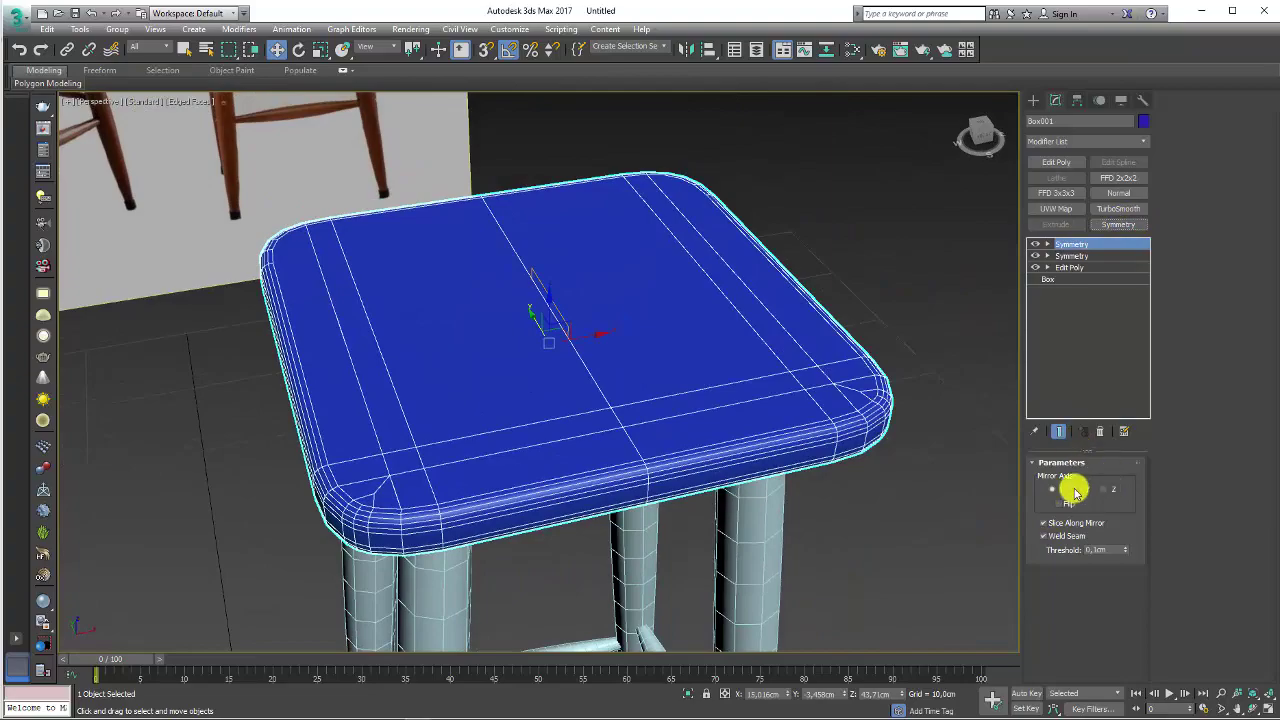
pyautogui.click(1077, 489)
pyautogui.moveTo(929, 480)
pyautogui.keyDown('alt'); pyautogui.mouseDown(button='middle')
pyautogui.moveTo(680, 420)
pyautogui.moveTo(755, 415)
pyautogui.moveTo(654, 437)
pyautogui.moveTo(626, 360)
pyautogui.moveTo(638, 335)
pyautogui.moveTo(637, 414)
pyautogui.mouseUp(button='middle'); pyautogui.keyUp('alt')
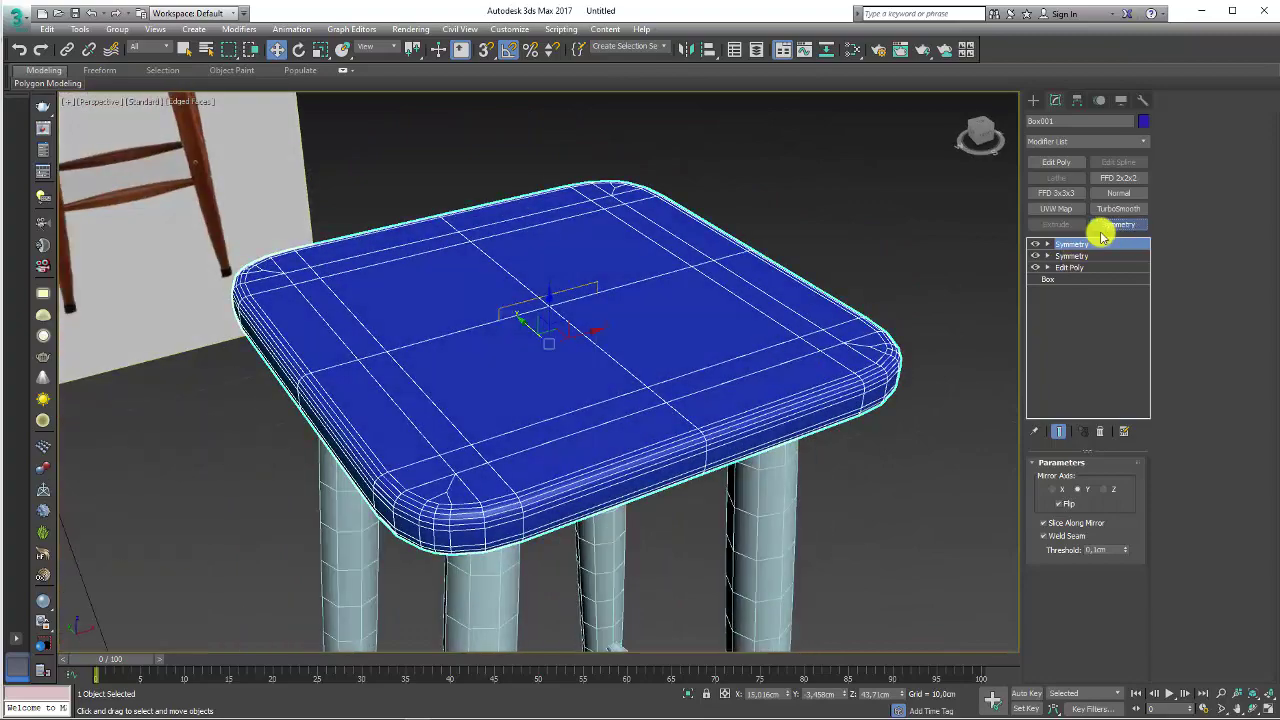
# Step: Add a Z-axis Symmetry and raise its Mirror plane until the seat halves meet
pyautogui.click(1101, 232)
pyautogui.keyDown('alt'); pyautogui.moveTo(857, 380); pyautogui.dragTo(980, 372, button='middle'); pyautogui.keyUp('alt')
pyautogui.click(1100, 489)
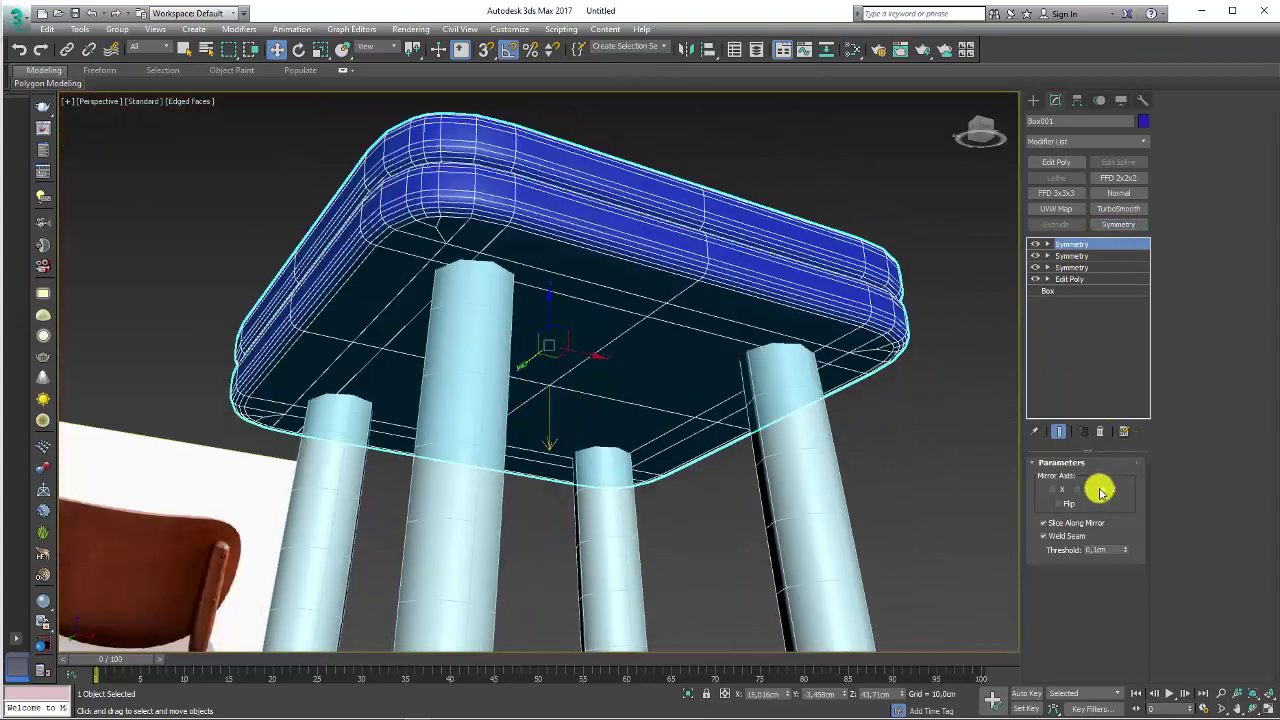
pyautogui.moveTo(975, 431)
pyautogui.keyDown('alt'); pyautogui.mouseDown(button='middle')
pyautogui.moveTo(886, 343)
pyautogui.moveTo(1000, 310)
pyautogui.mouseUp(button='middle'); pyautogui.keyUp('alt')
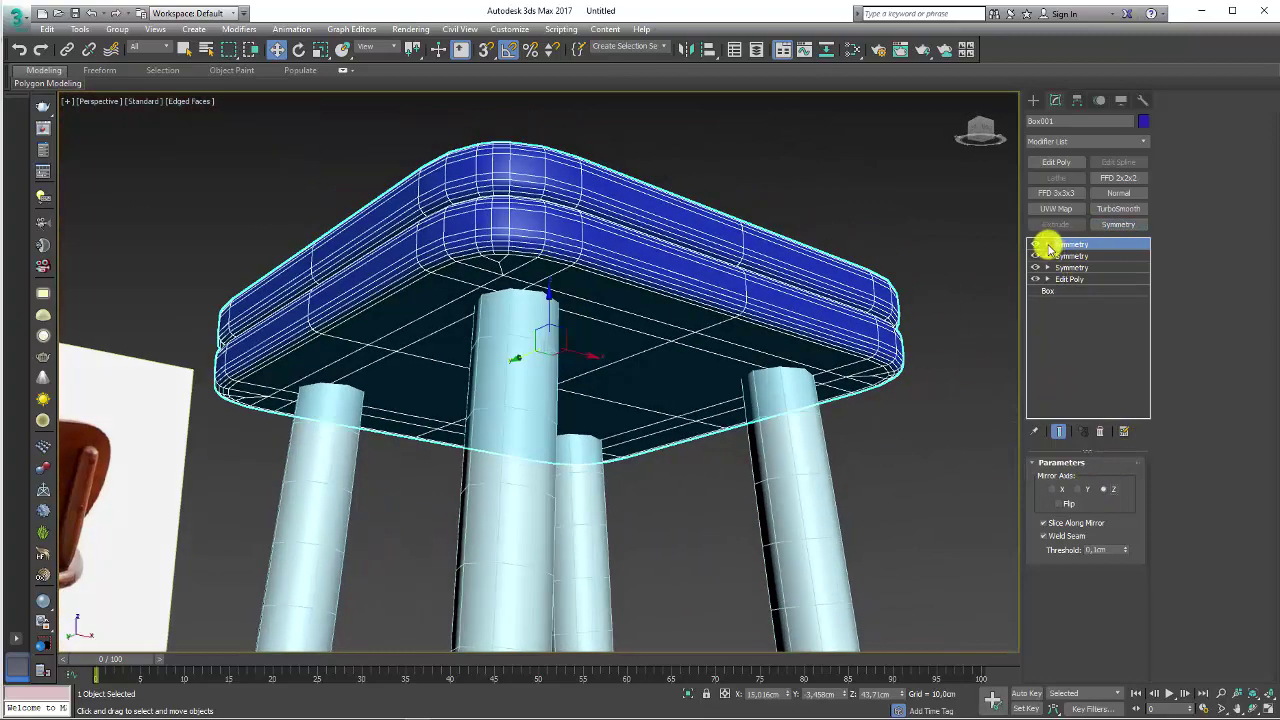
pyautogui.click(1063, 257)
pyautogui.moveTo(546, 303); pyautogui.dragTo(559, 289)
pyautogui.moveTo(559, 289)
pyautogui.keyDown('alt'); pyautogui.mouseDown(button='middle')
pyautogui.moveTo(514, 294)
pyautogui.moveTo(543, 327)
pyautogui.mouseUp(button='middle'); pyautogui.keyUp('alt')
pyautogui.click(1071, 245)
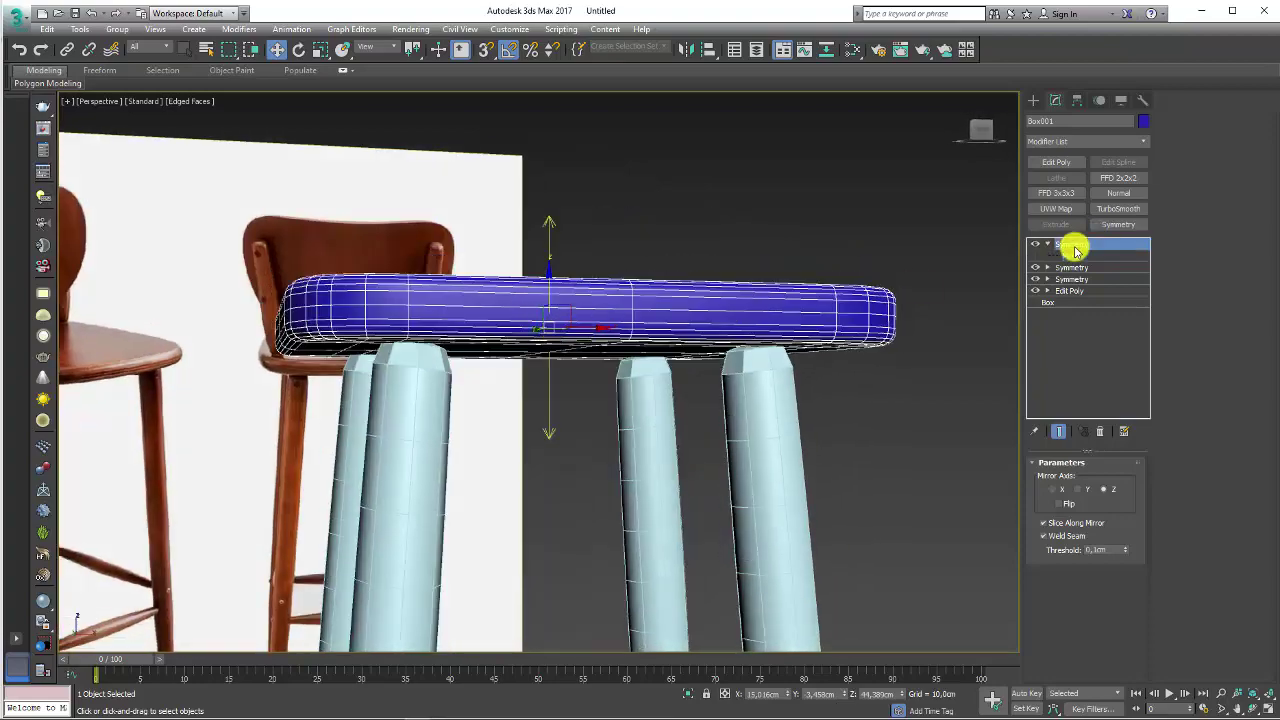
pyautogui.click(1047, 246)
pyautogui.scroll(-5, 690, 282)
pyautogui.moveTo(694, 281)
pyautogui.keyDown('alt'); pyautogui.mouseDown(button='middle')
pyautogui.moveTo(686, 480)
pyautogui.moveTo(457, 209)
pyautogui.moveTo(640, 423)
pyautogui.moveTo(629, 429)
pyautogui.moveTo(760, 431)
pyautogui.moveTo(790, 400)
pyautogui.mouseUp(button='middle'); pyautogui.keyUp('alt')
pyautogui.scroll(4, 640, 423)
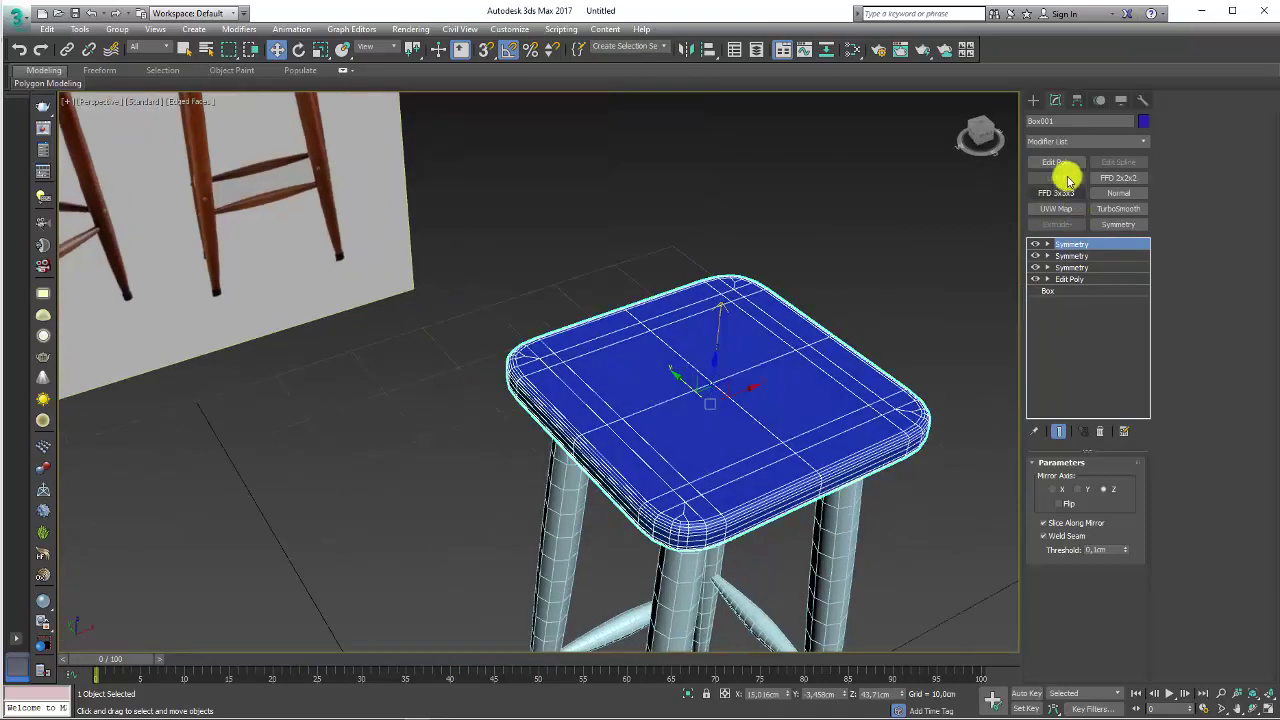
# Step: In a new Edit Poly, chamfer two edge loops running across the seat
pyautogui.click(1055, 161)
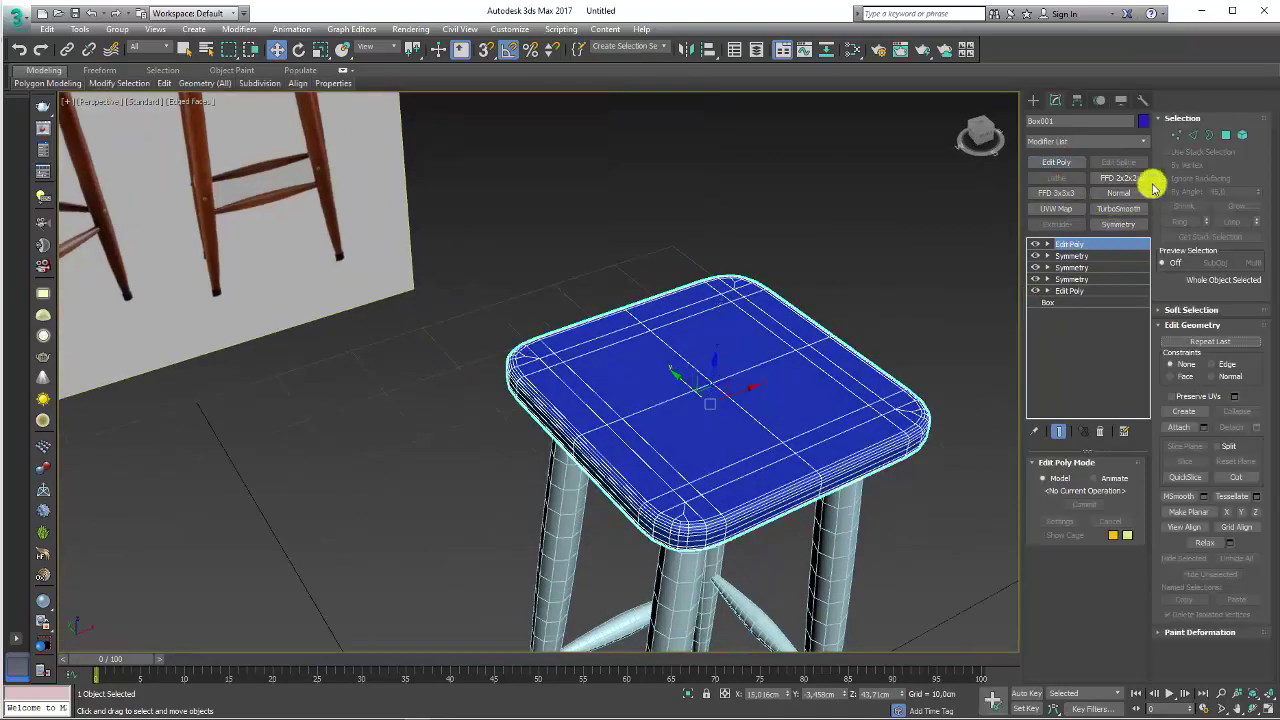
pyautogui.click(1191, 137)
pyautogui.doubleClick(766, 360)
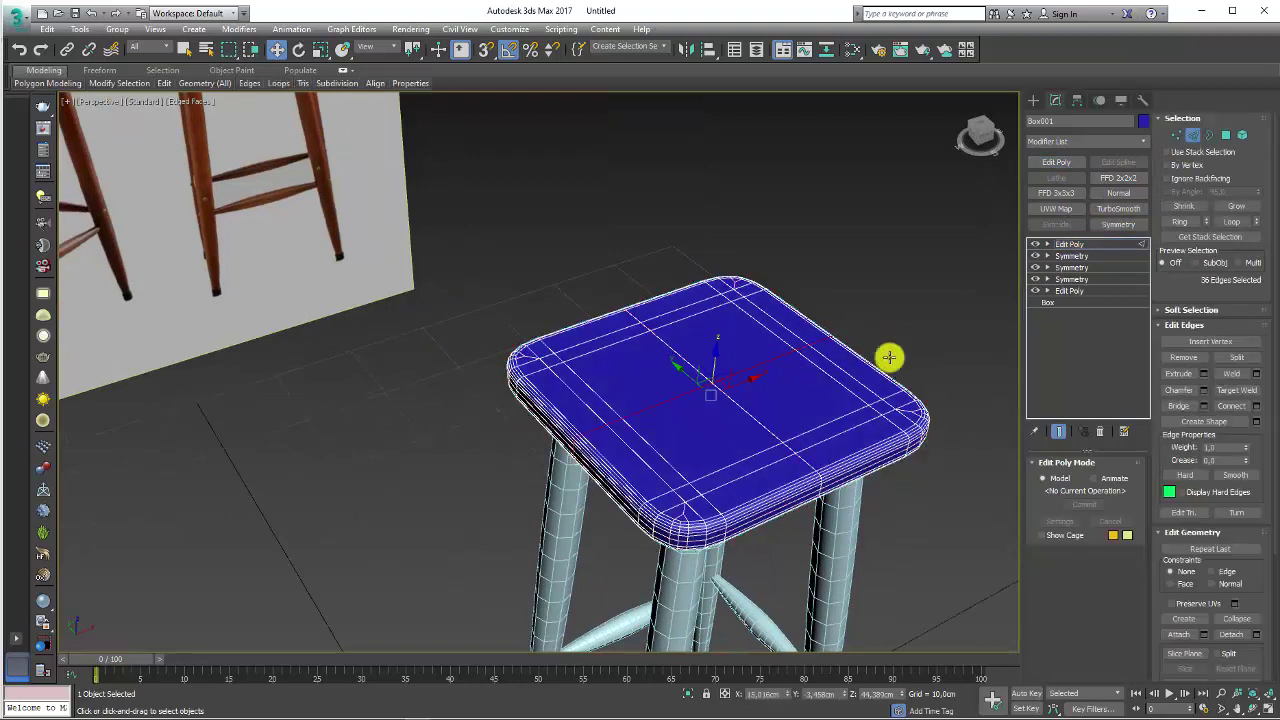
pyautogui.click(1203, 390)
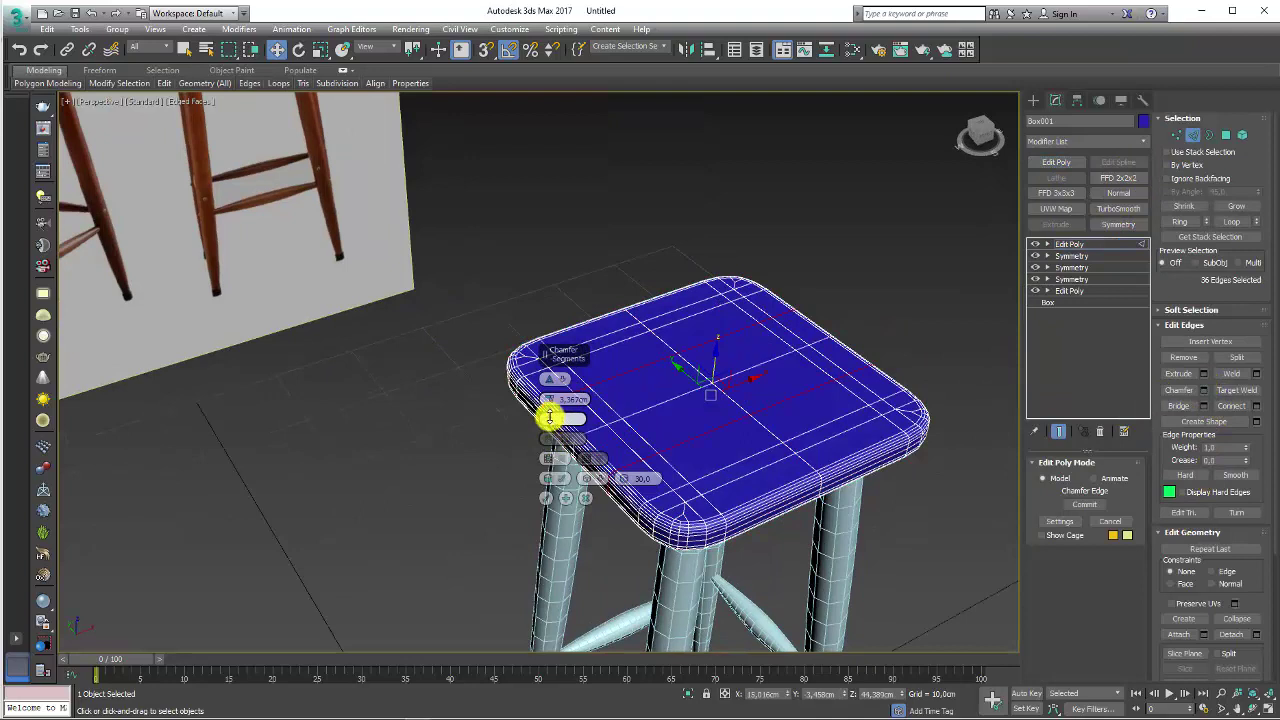
pyautogui.click(546, 498)
pyautogui.doubleClick(755, 435)
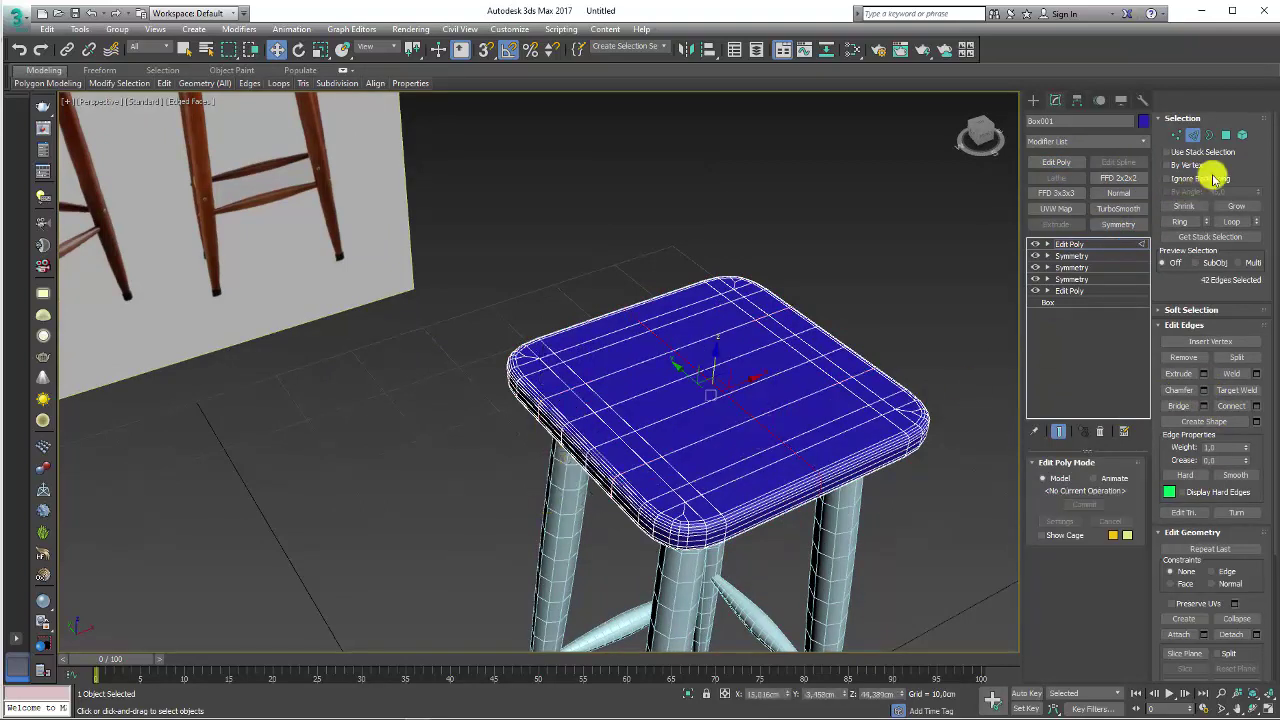
pyautogui.click(1203, 389)
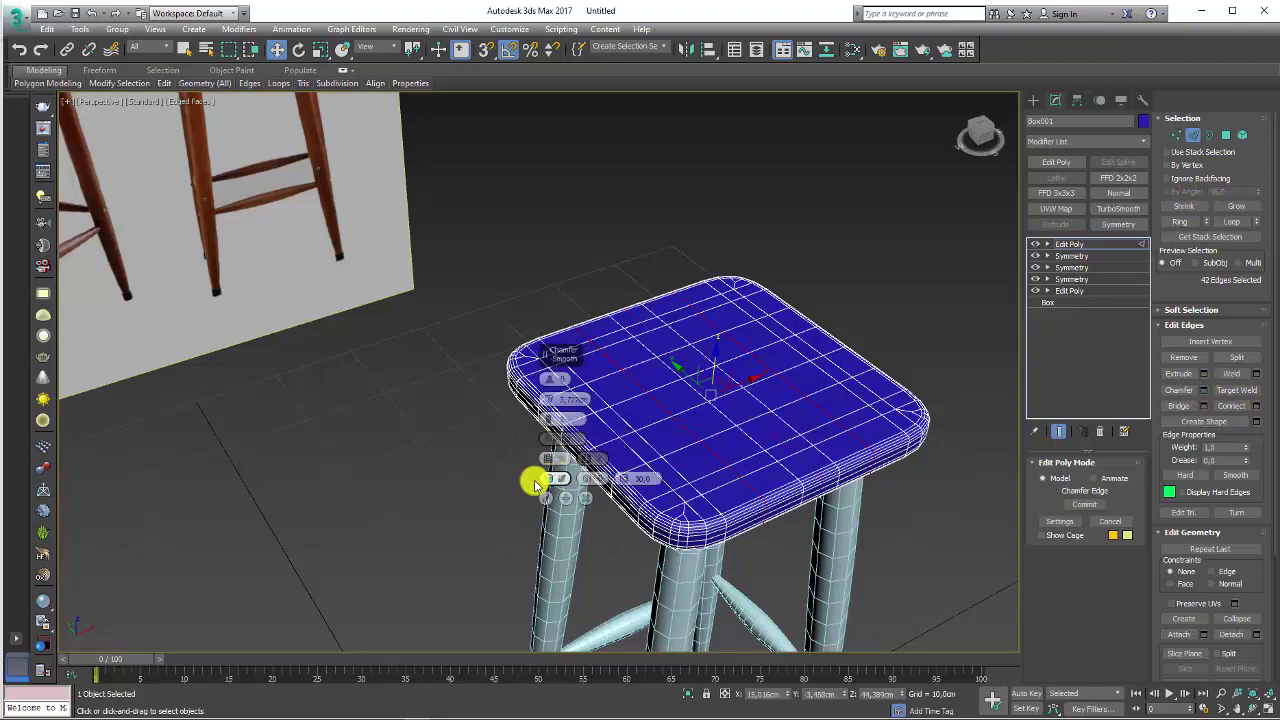
pyautogui.click(549, 497)
# Step: Add an FFD 3x3x3 modifier to the seat
pyautogui.click(1088, 246)
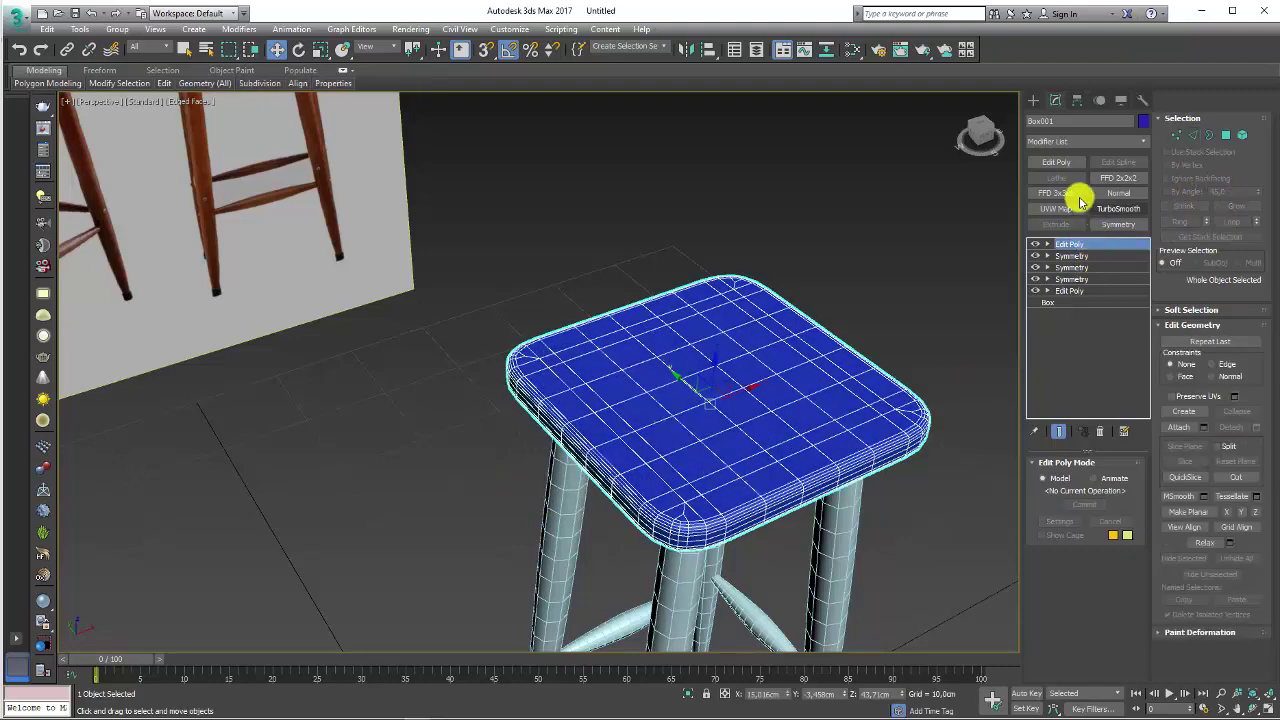
pyautogui.click(1070, 196)
pyautogui.moveTo(937, 309)
pyautogui.keyDown('alt'); pyautogui.mouseDown(button='middle')
pyautogui.moveTo(894, 334)
pyautogui.moveTo(863, 383)
pyautogui.mouseUp(button='middle'); pyautogui.keyUp('alt')
# Step: Scale the FFD 3x3x3 middle control points to 123% in X and Y
pyautogui.click(1048, 246)
pyautogui.click(1082, 256)
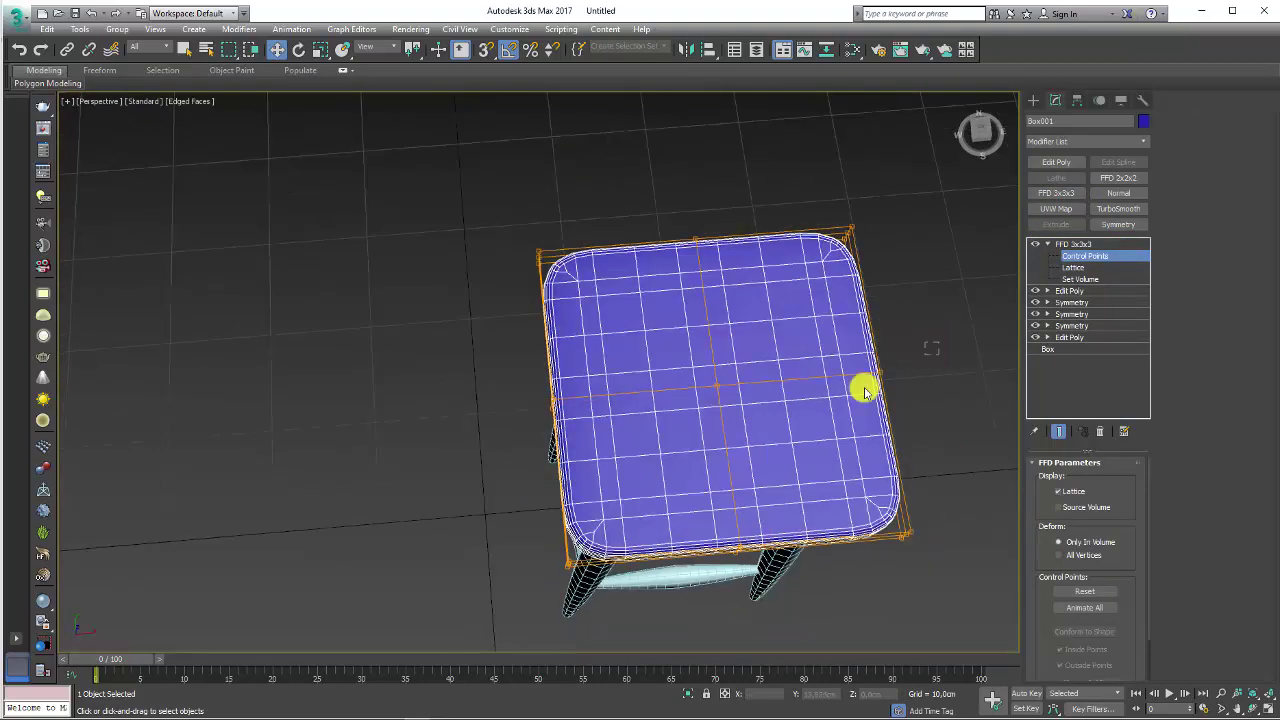
pyautogui.click(643, 206)
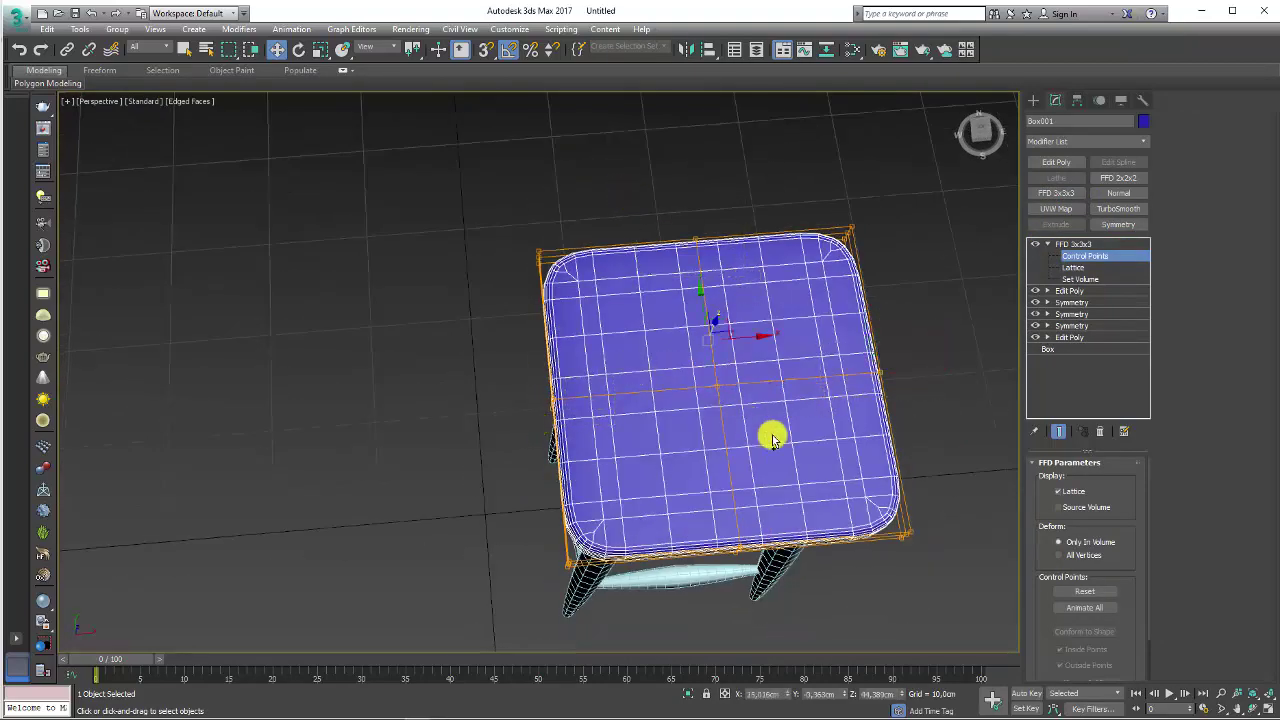
pyautogui.keyDown('alt'); pyautogui.moveTo(720, 526); pyautogui.dragTo(752, 426, button='middle'); pyautogui.keyUp('alt')
pyautogui.press('r')
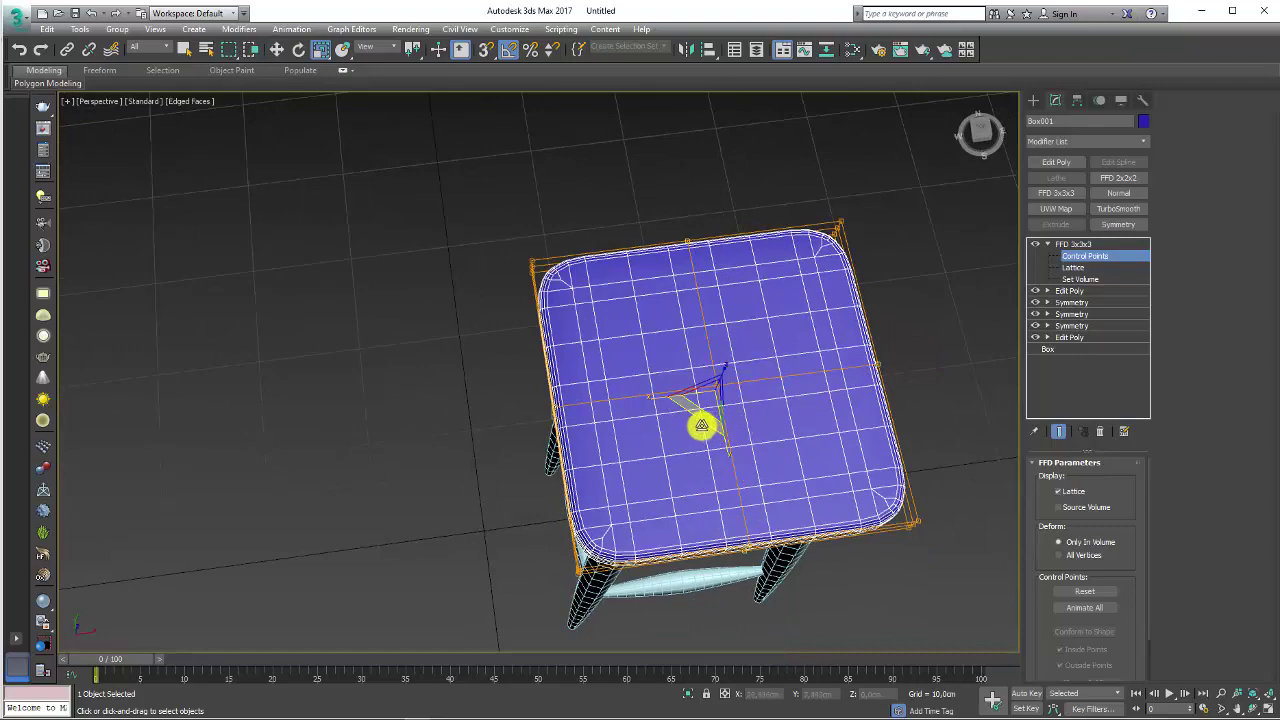
pyautogui.moveTo(702, 425); pyautogui.dragTo(694, 434)
pyautogui.moveTo(694, 434)
pyautogui.keyDown('alt'); pyautogui.mouseDown(button='middle')
pyautogui.moveTo(748, 342)
pyautogui.moveTo(734, 380)
pyautogui.mouseUp(button='middle'); pyautogui.keyUp('alt')
pyautogui.scroll(-5, 657, 363)
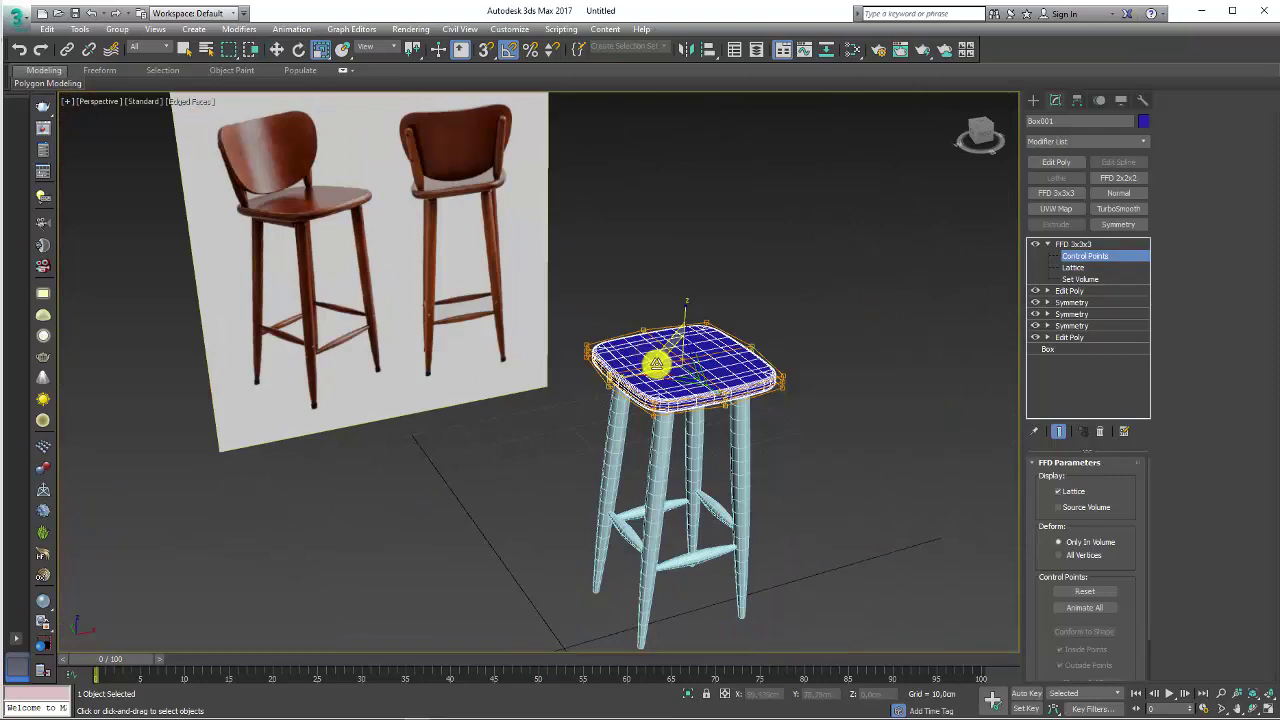
pyautogui.click(1066, 244)
pyautogui.keyDown('alt'); pyautogui.moveTo(406, 240); pyautogui.dragTo(611, 397, button='middle'); pyautogui.keyUp('alt')
pyautogui.scroll(4, 615, 350)
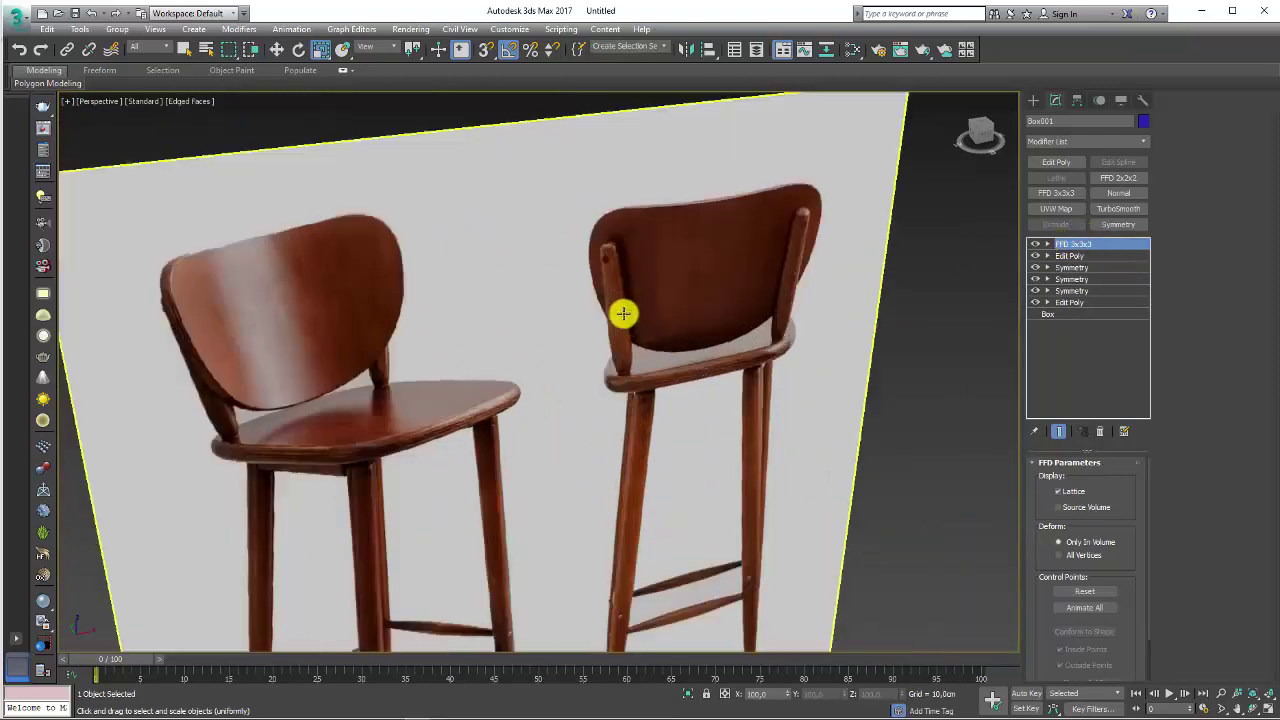
pyautogui.scroll(4, 623, 314)
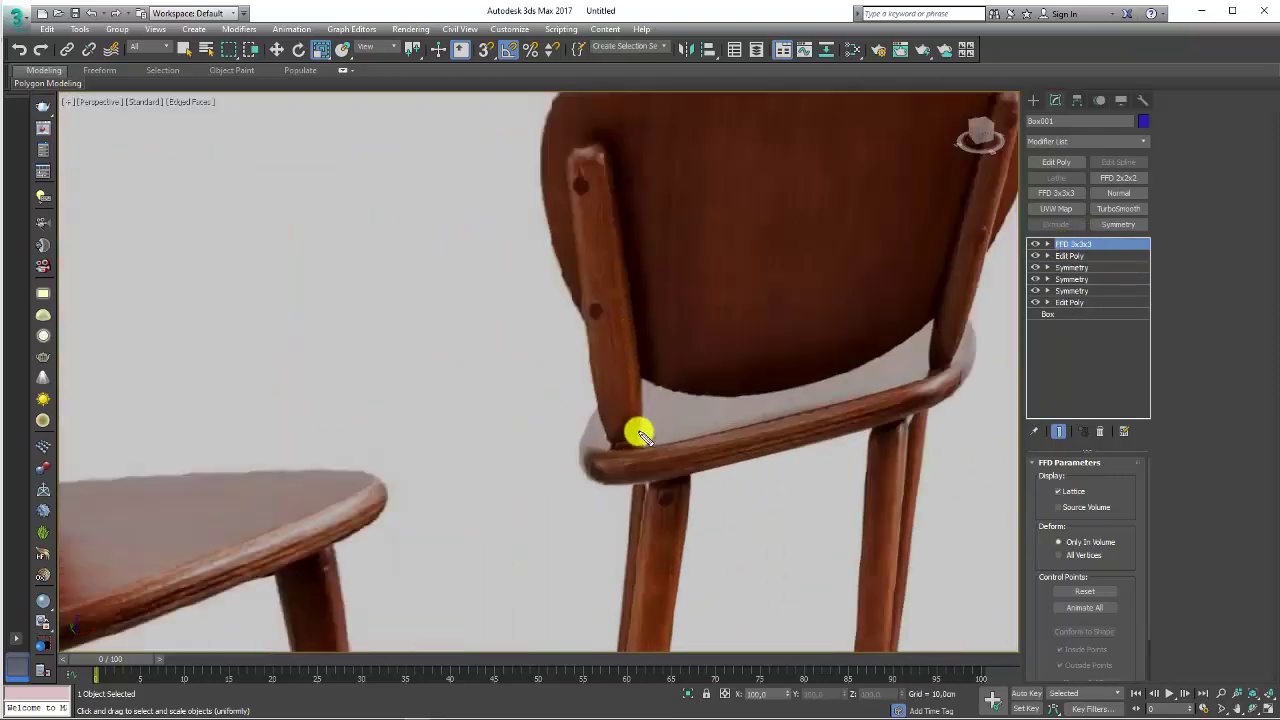
pyautogui.moveTo(638, 438)
pyautogui.mouseDown()
pyautogui.moveTo(617, 149)
pyautogui.moveTo(572, 240)
pyautogui.mouseUp()
pyautogui.press('Escape')
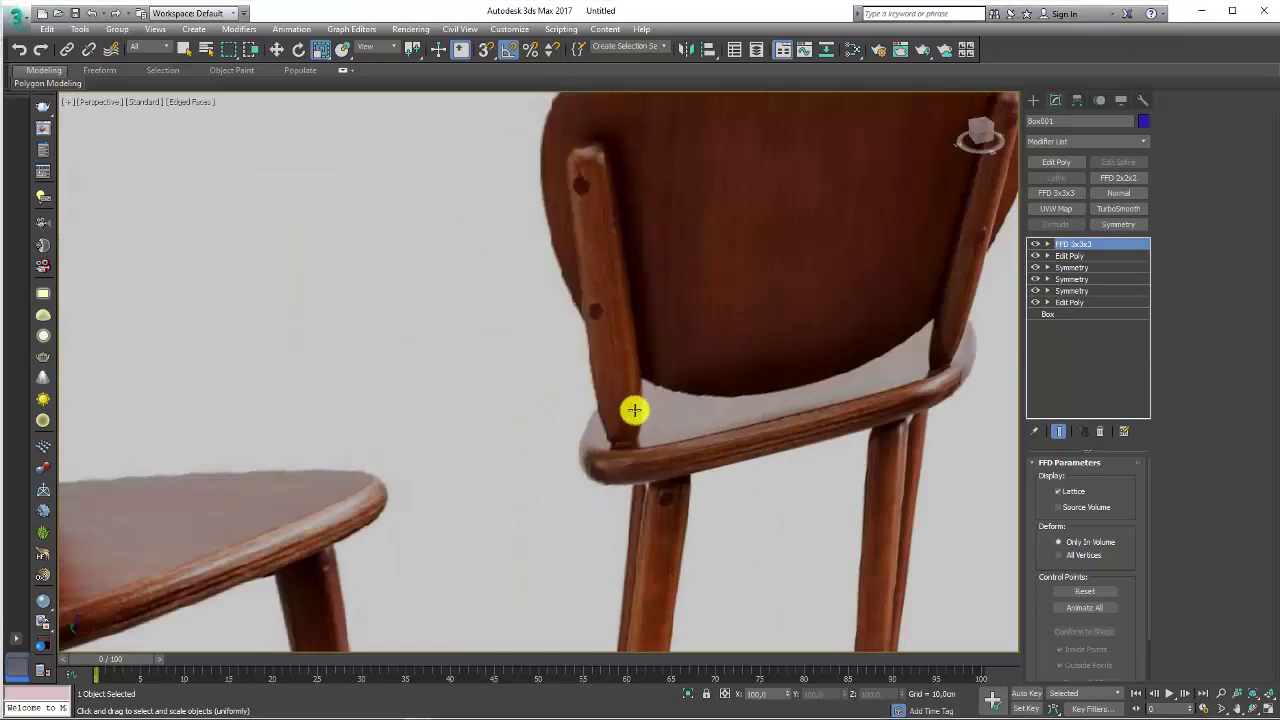
pyautogui.scroll(-10, 650, 409)
pyautogui.moveTo(703, 409)
pyautogui.keyDown('alt'); pyautogui.mouseDown(button='middle')
pyautogui.moveTo(686, 351)
pyautogui.moveTo(609, 300)
pyautogui.moveTo(726, 349)
pyautogui.moveTo(725, 322)
pyautogui.mouseUp(button='middle'); pyautogui.keyUp('alt')
pyautogui.click(721, 311)
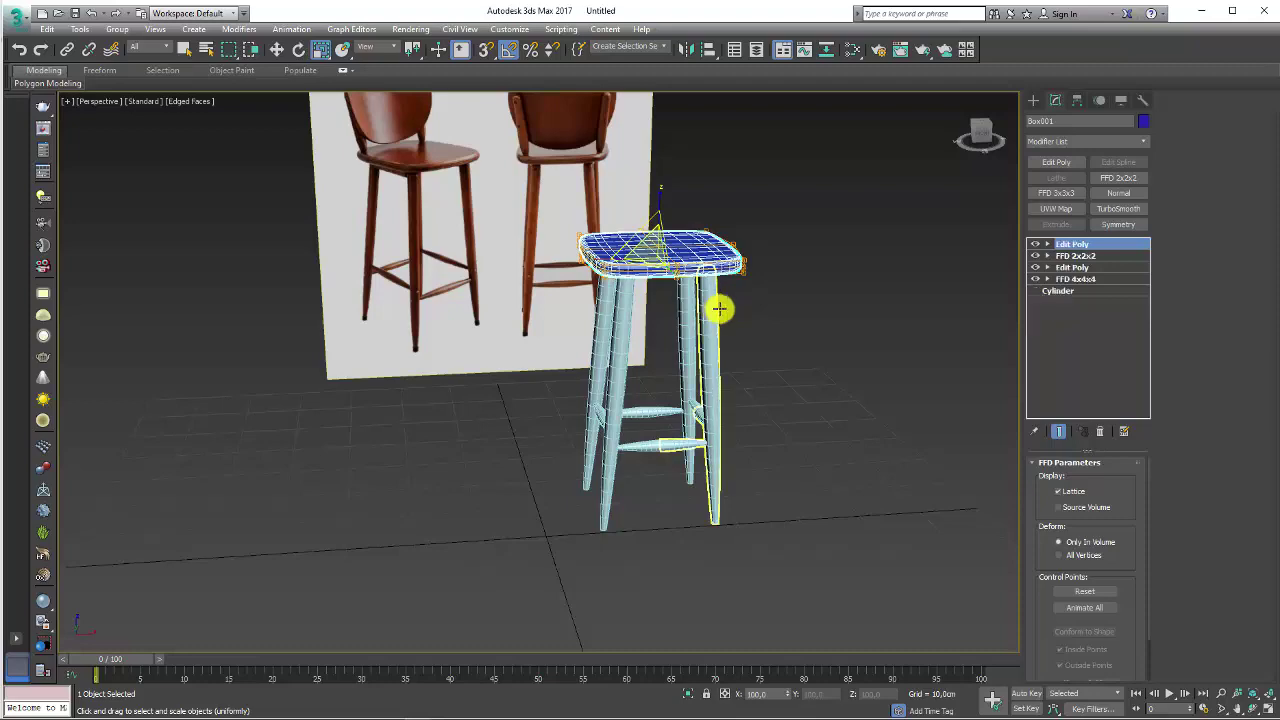
pyautogui.press('w')
# Step: Clone a stool leg to the right as an independent Copy, Cylinder005
pyautogui.moveTo(703, 279)
pyautogui.keyDown('shift'); pyautogui.mouseDown()
pyautogui.moveTo(877, 290)
pyautogui.moveTo(871, 280)
pyautogui.mouseUp(); pyautogui.keyUp('shift')
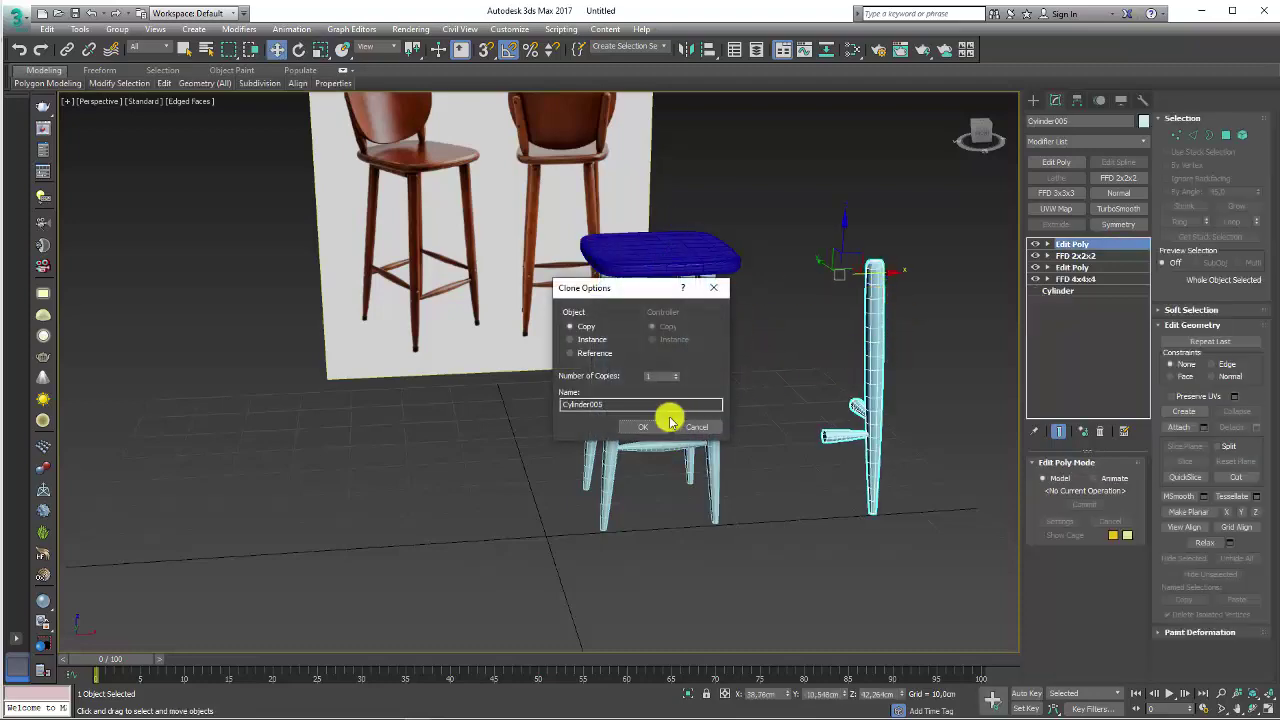
pyautogui.click(648, 428)
pyautogui.keyDown('alt'); pyautogui.moveTo(826, 383); pyautogui.dragTo(865, 273, button='middle'); pyautogui.keyUp('alt')
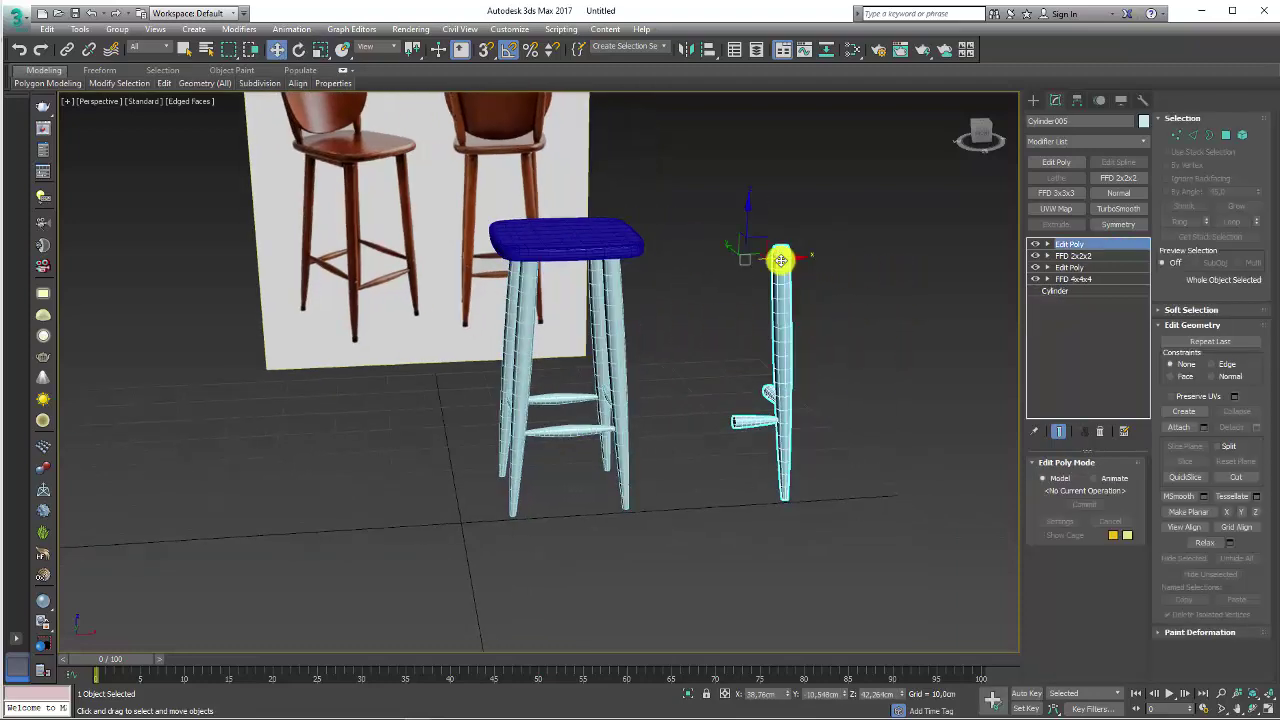
pyautogui.scroll(3, 780, 260)
# Step: Delete the copied leg's top Edit Poly and FFD 2x2x2 modifiers
pyautogui.click(1101, 432)
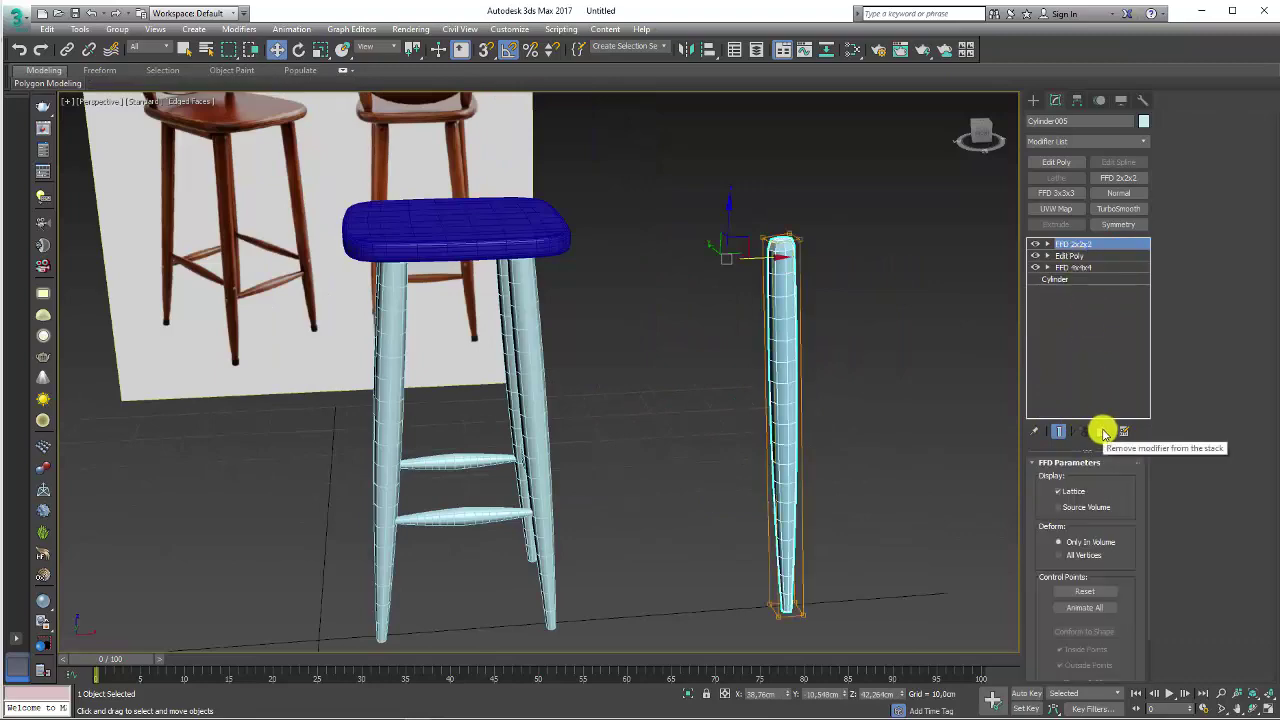
pyautogui.click(1101, 432)
pyautogui.scroll(-2, 760, 392)
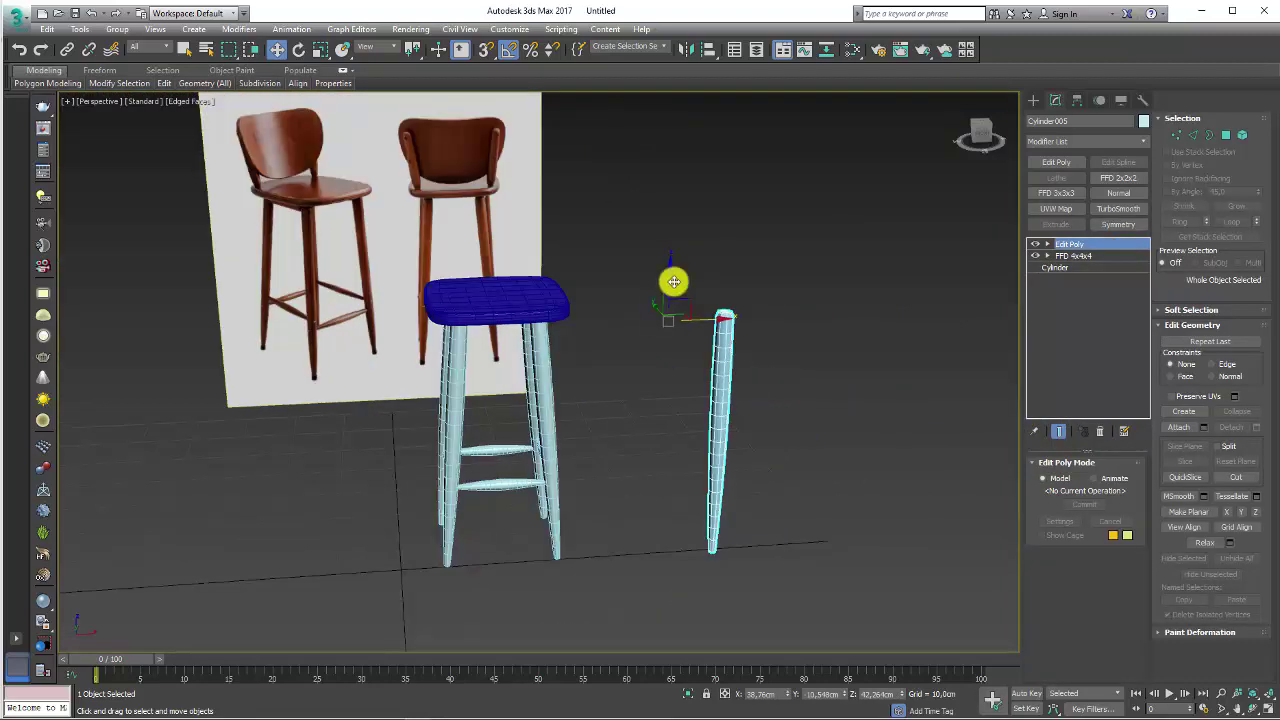
pyautogui.keyDown('alt'); pyautogui.moveTo(745, 400); pyautogui.dragTo(721, 390, button='middle'); pyautogui.keyUp('alt')
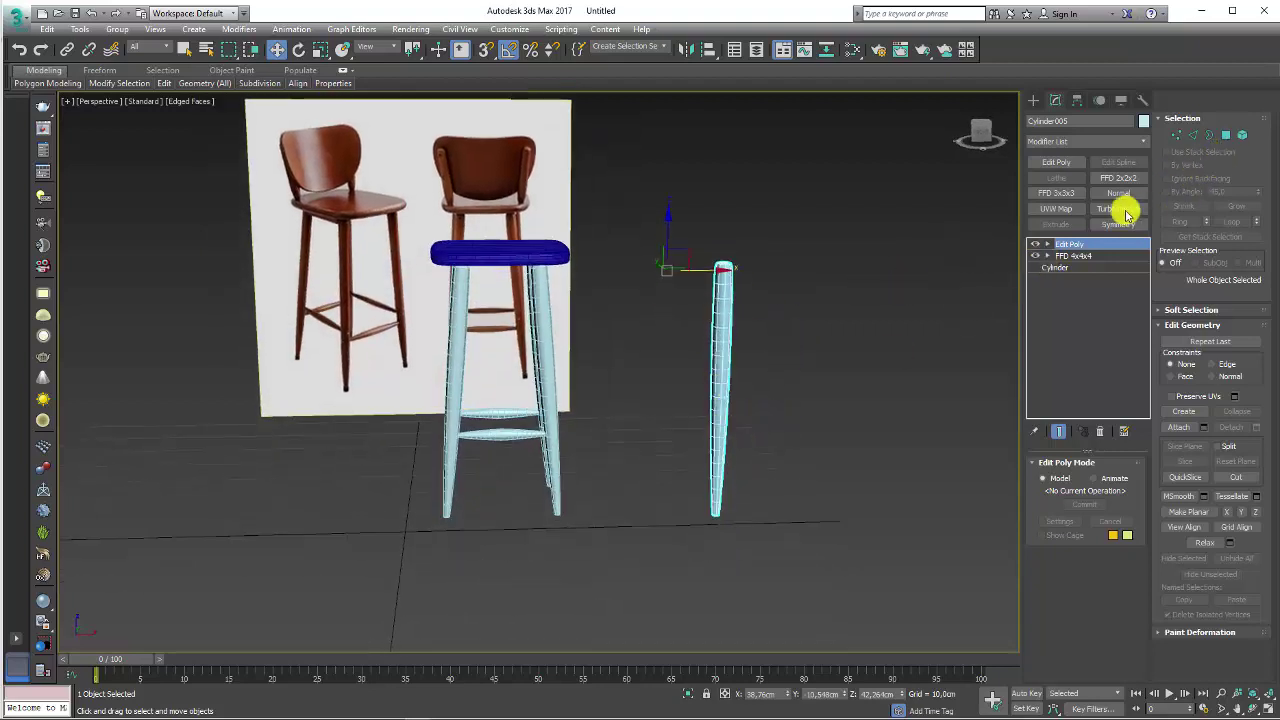
pyautogui.click(1077, 101)
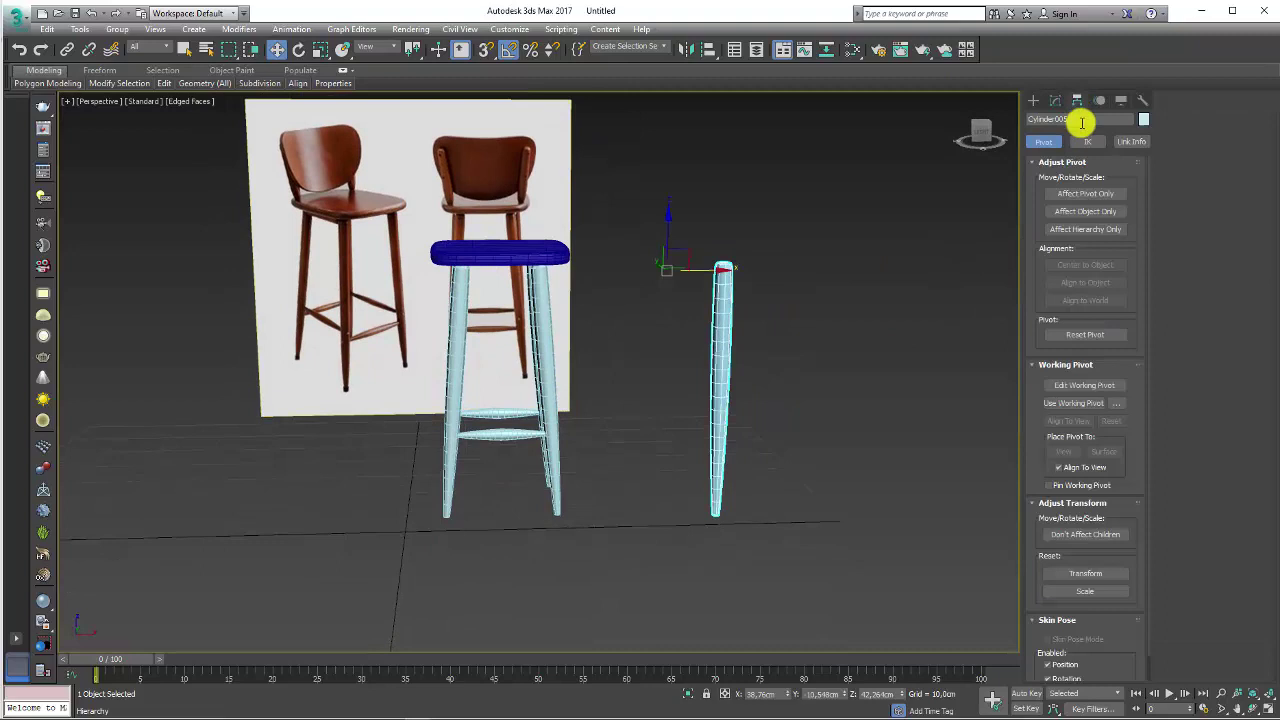
# Step: Adjust the copied leg's pivot, then scale the leg to 80% height
pyautogui.click(1085, 193)
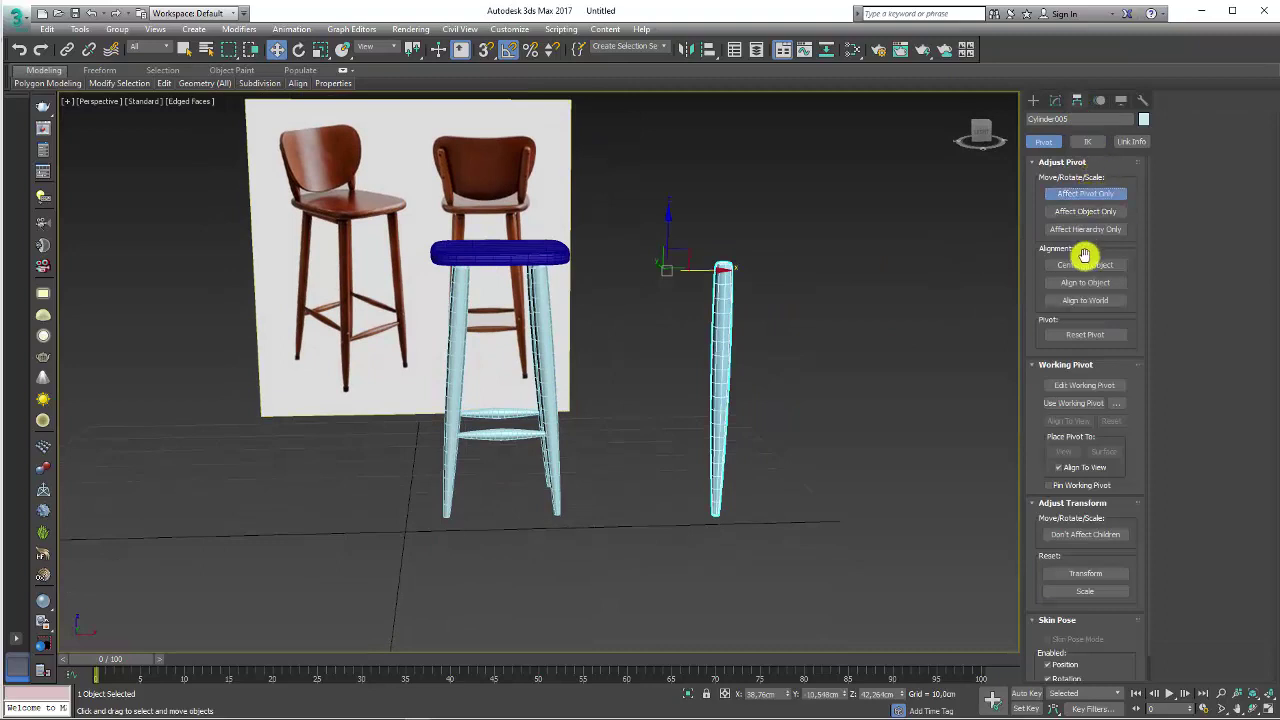
pyautogui.click(1085, 196)
pyautogui.press('e')
pyautogui.press('r')
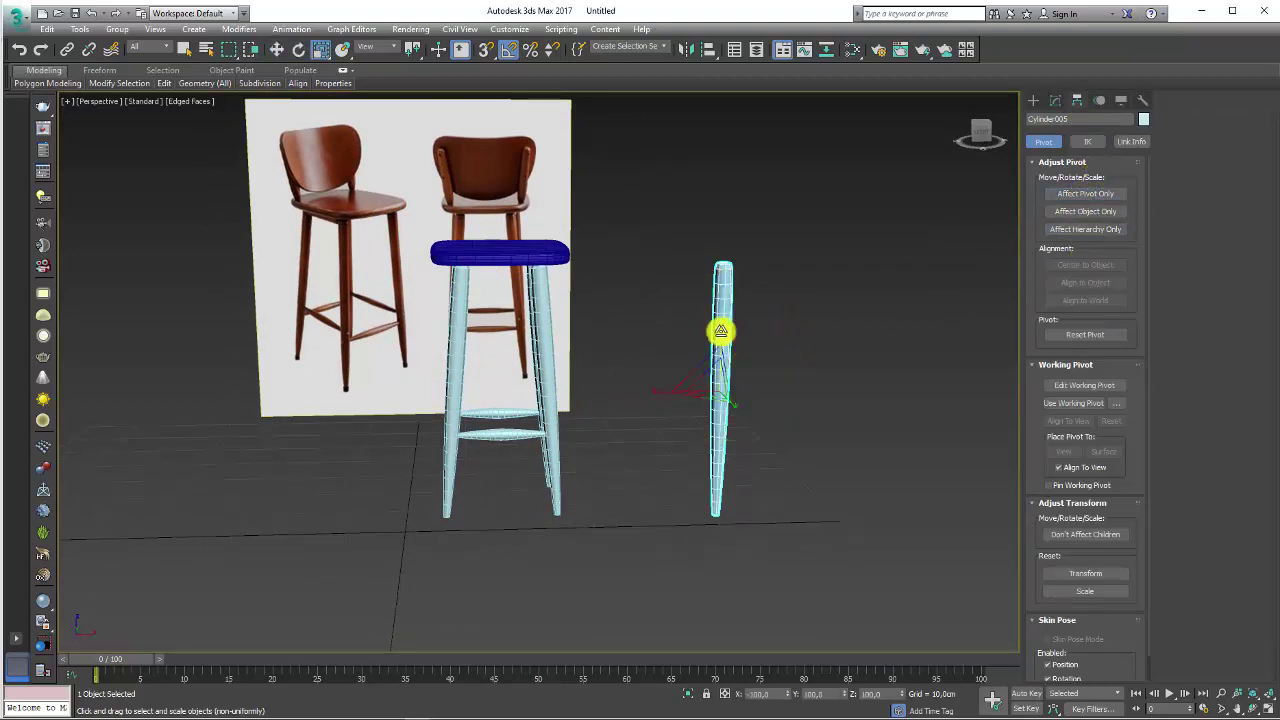
pyautogui.moveTo(721, 337); pyautogui.dragTo(721, 344)
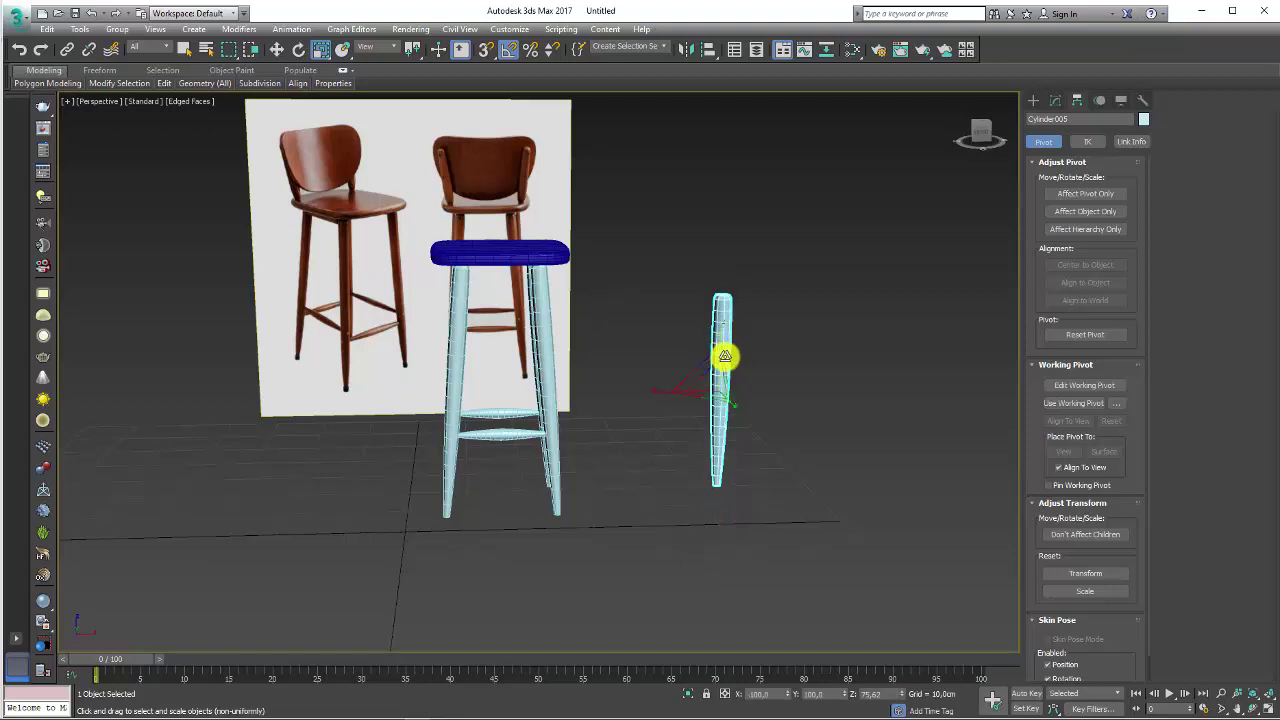
# Step: In Front view, move the post onto the reference back post and shorten it further
pyautogui.press('f')
pyautogui.scroll(-5, 700, 355)
pyautogui.scroll(-3, 700, 355)
pyautogui.press('w')
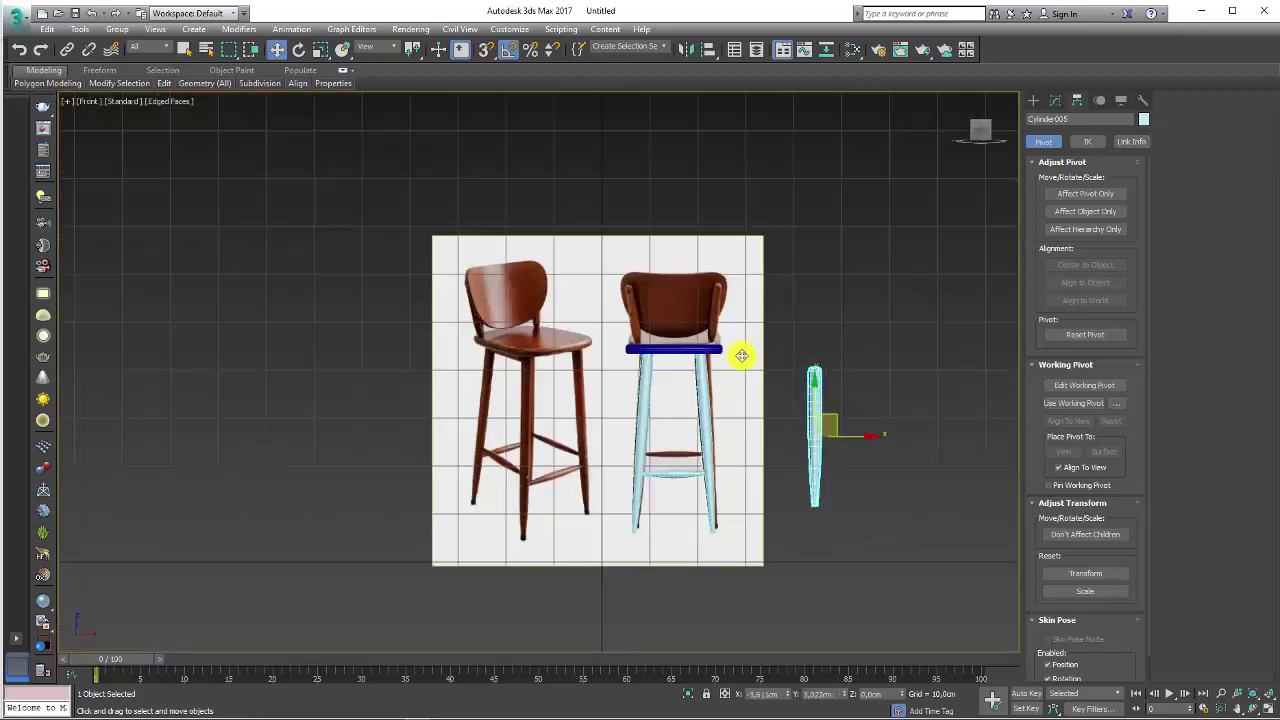
pyautogui.moveTo(826, 432); pyautogui.dragTo(643, 343)
pyautogui.press('e')
pyautogui.press('r')
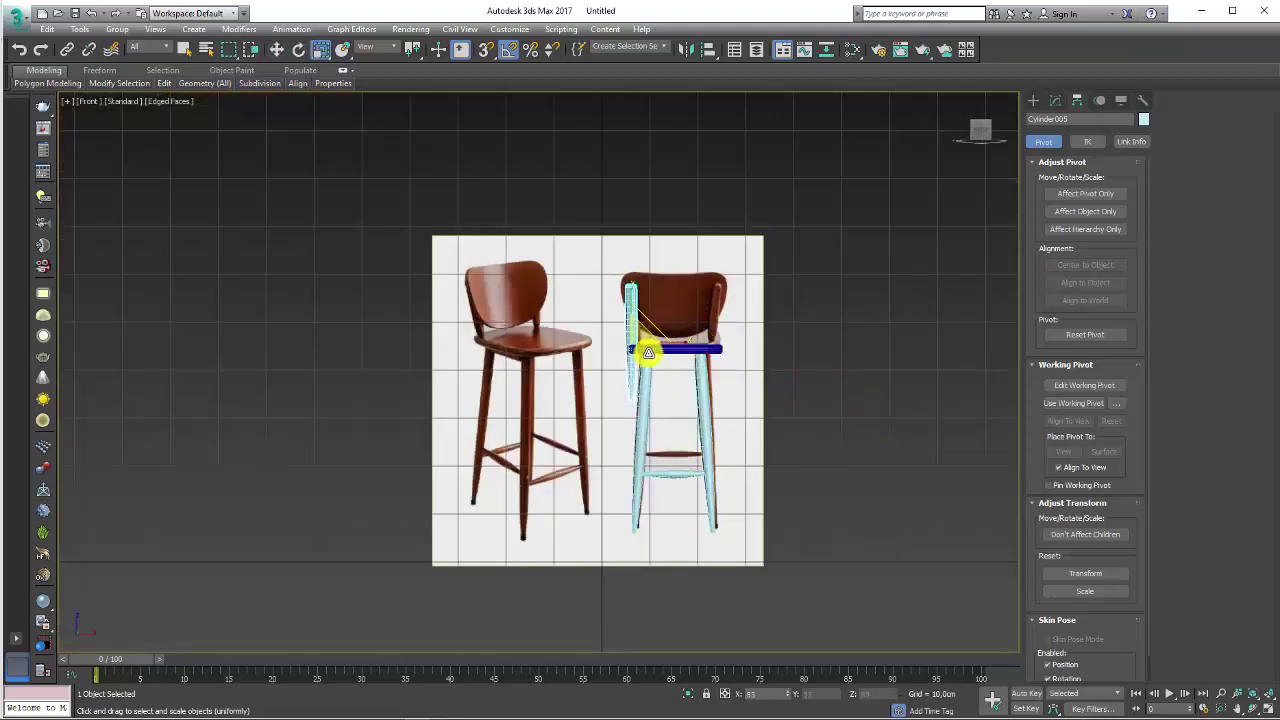
pyautogui.scroll(5, 640, 330)
pyautogui.moveTo(629, 354)
pyautogui.mouseDown()
pyautogui.moveTo(626, 371)
pyautogui.moveTo(637, 323)
pyautogui.mouseUp()
pyautogui.press('e')
pyautogui.press('w')
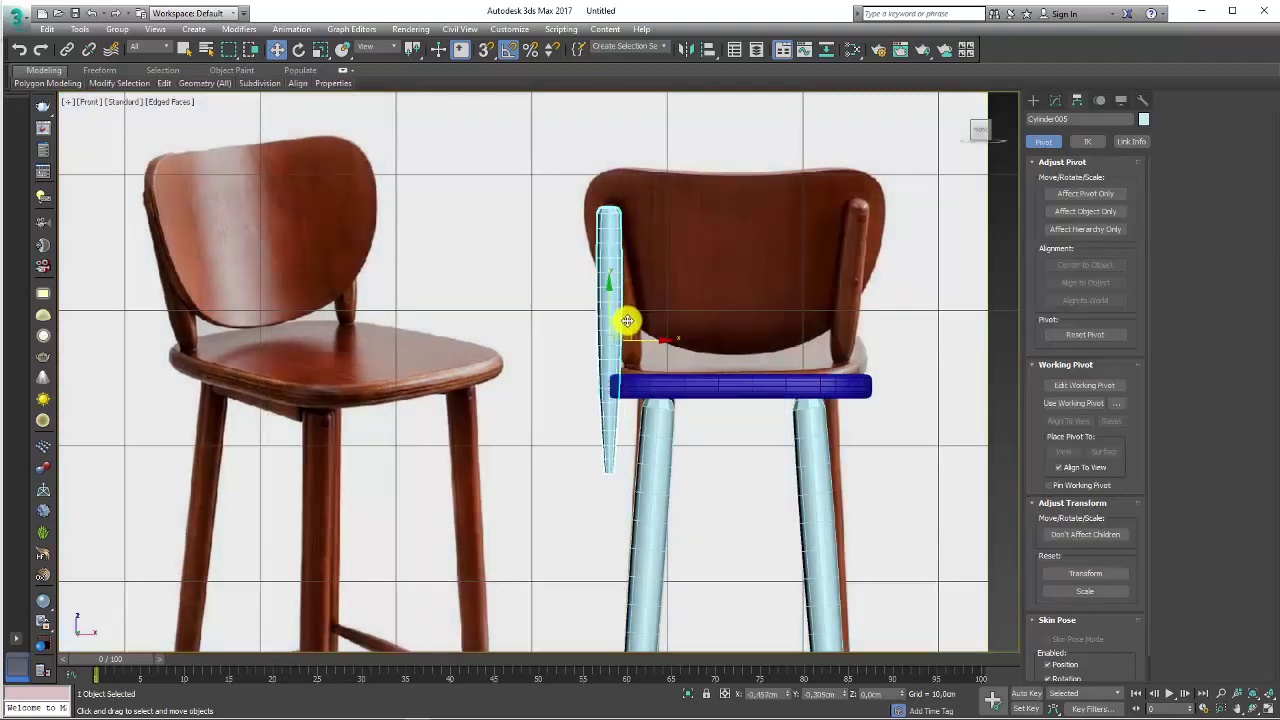
# Step: Shift-drag the backrest post to the right to start an Instance copy
pyautogui.scroll(-5, 619, 353)
pyautogui.scroll(4, 619, 353)
pyautogui.scroll(1, 529, 363)
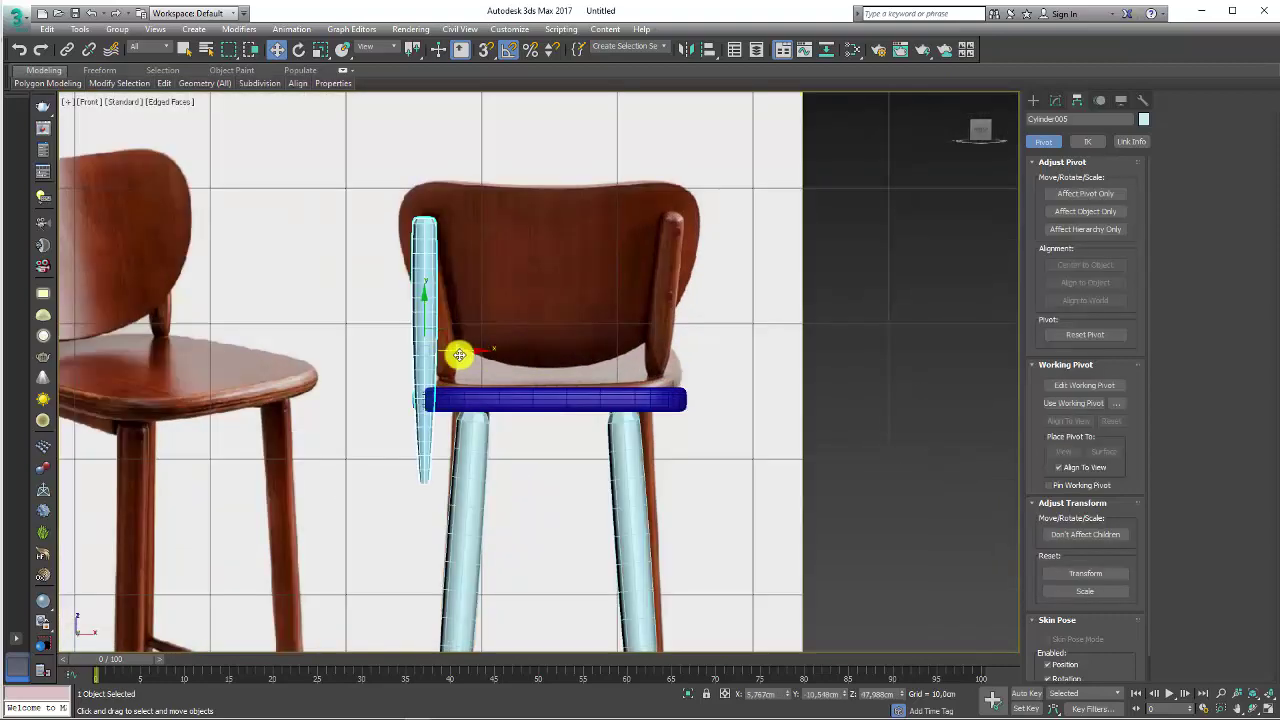
pyautogui.keyDown('shift'); pyautogui.moveTo(463, 352); pyautogui.dragTo(971, 348); pyautogui.keyUp('shift')
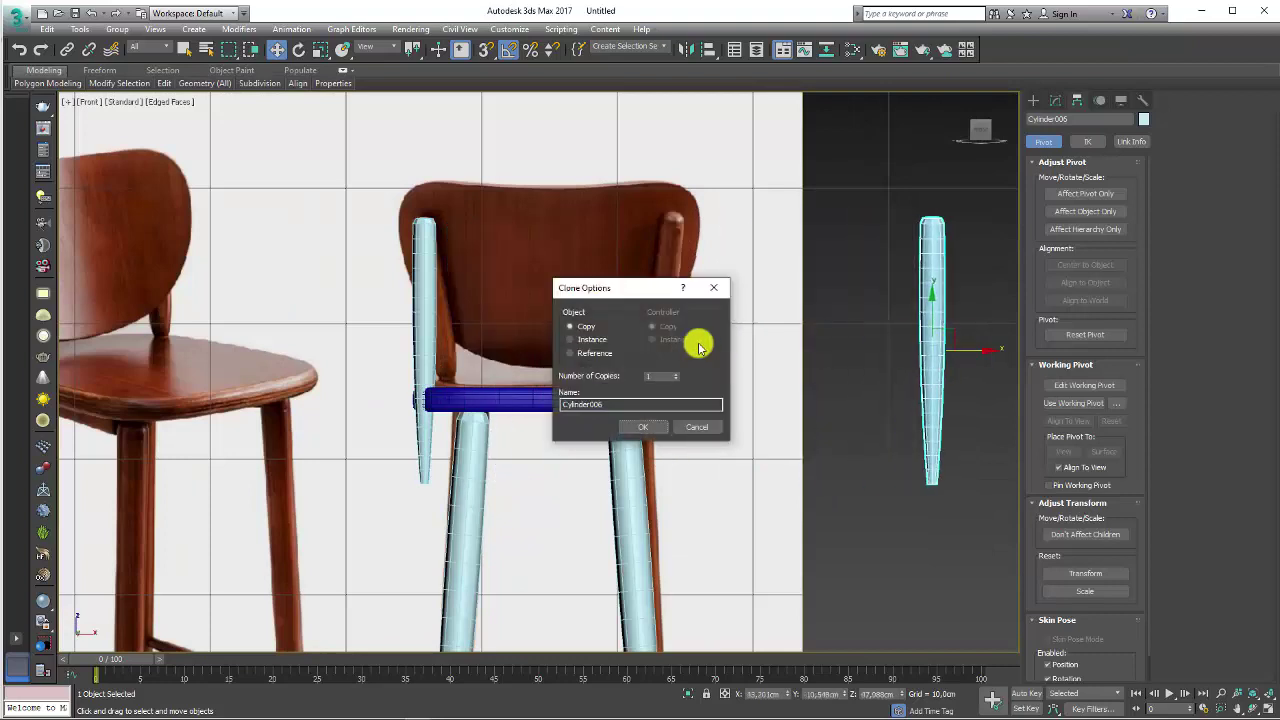
# Step: Create Instance Cylinder006 and tilt the original post 10° in Front view
pyautogui.click(651, 427)
pyautogui.click(422, 333)
pyautogui.press('e')
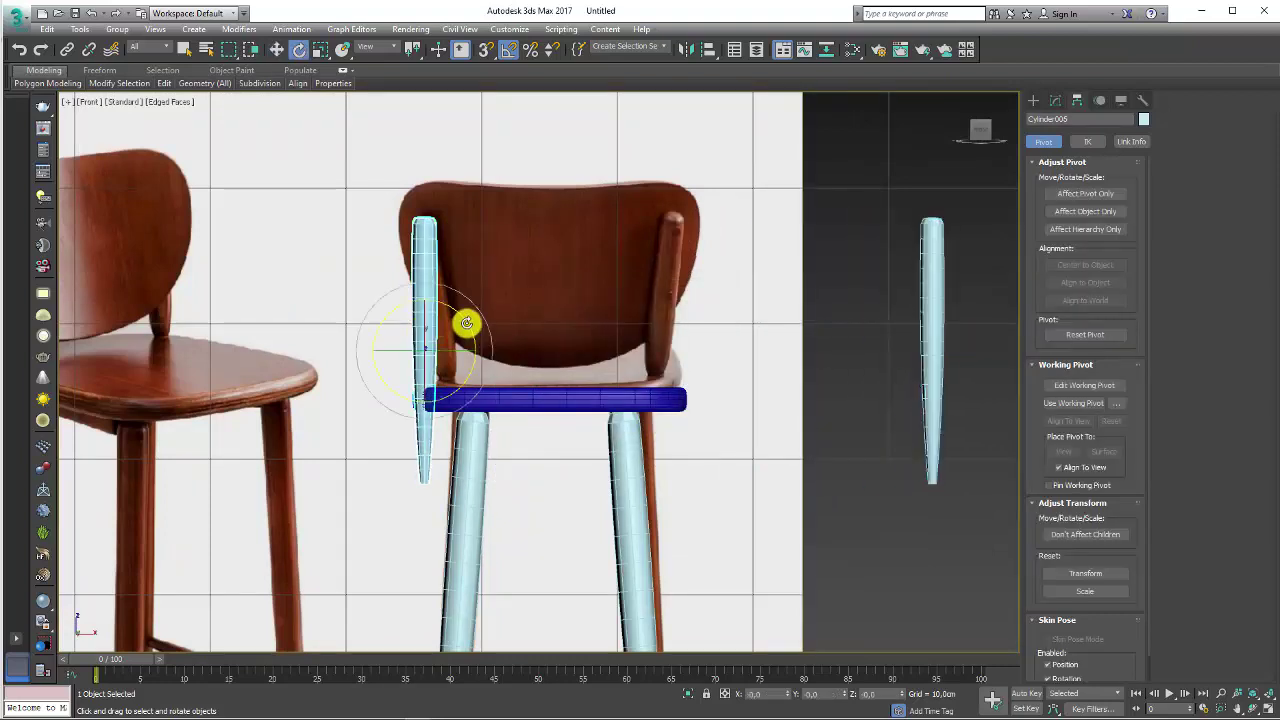
pyautogui.moveTo(466, 322); pyautogui.dragTo(465, 333)
pyautogui.press('w')
# Step: Tilt the original backrest post back another 5°
pyautogui.moveTo(462, 333)
pyautogui.keyDown('alt'); pyautogui.mouseDown(button='middle')
pyautogui.moveTo(549, 356)
pyautogui.moveTo(517, 369)
pyautogui.mouseUp(button='middle'); pyautogui.keyUp('alt')
pyautogui.press('e')
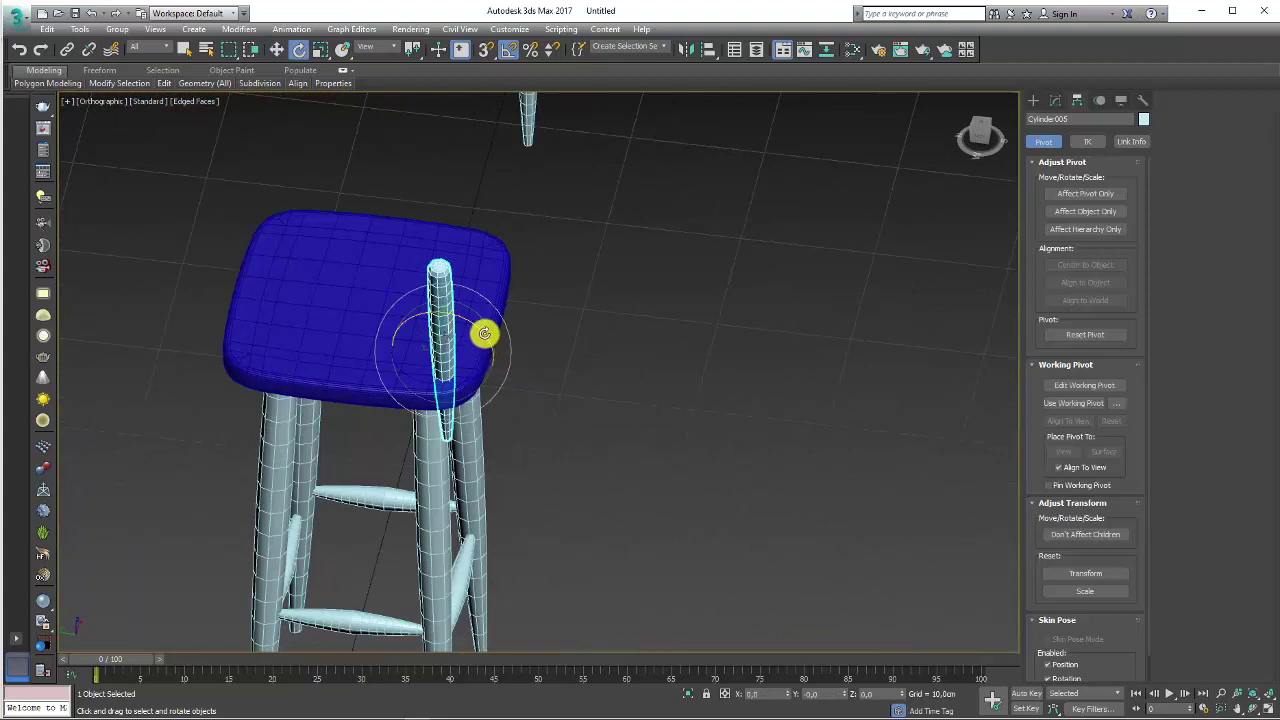
pyautogui.moveTo(482, 333); pyautogui.dragTo(494, 334)
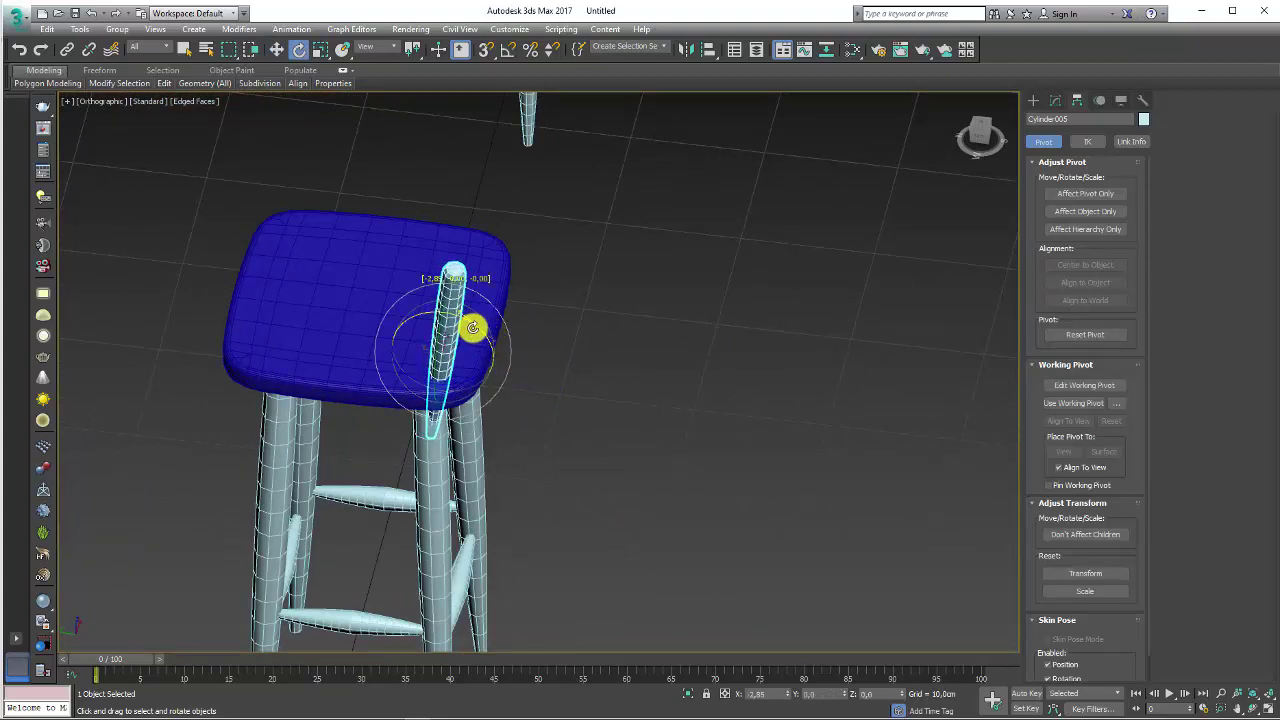
pyautogui.press('w')
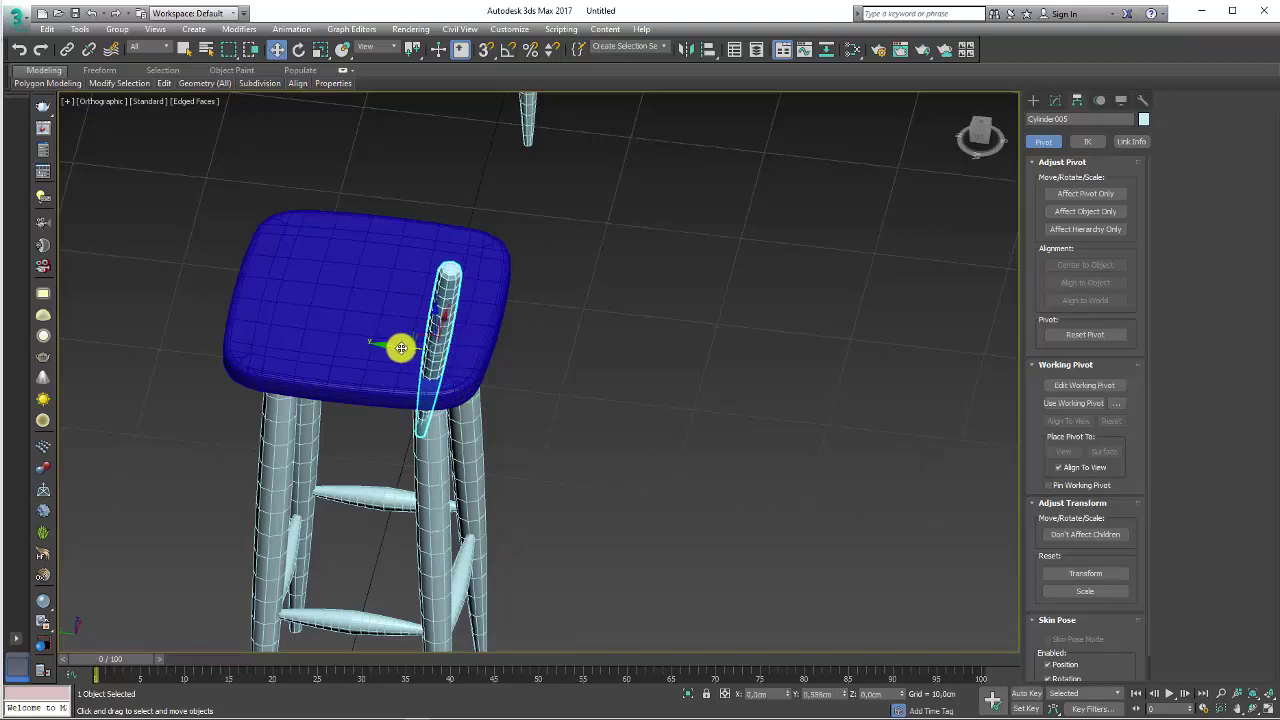
# Step: Move the tilted post Cylinder005 onto the seat's left edge, checking it from side and perspective views
pyautogui.moveTo(514, 380)
pyautogui.keyDown('alt'); pyautogui.mouseDown(button='middle')
pyautogui.moveTo(417, 363)
pyautogui.moveTo(540, 444)
pyautogui.mouseUp(button='middle'); pyautogui.keyUp('alt')
pyautogui.scroll(-5, 540, 444)
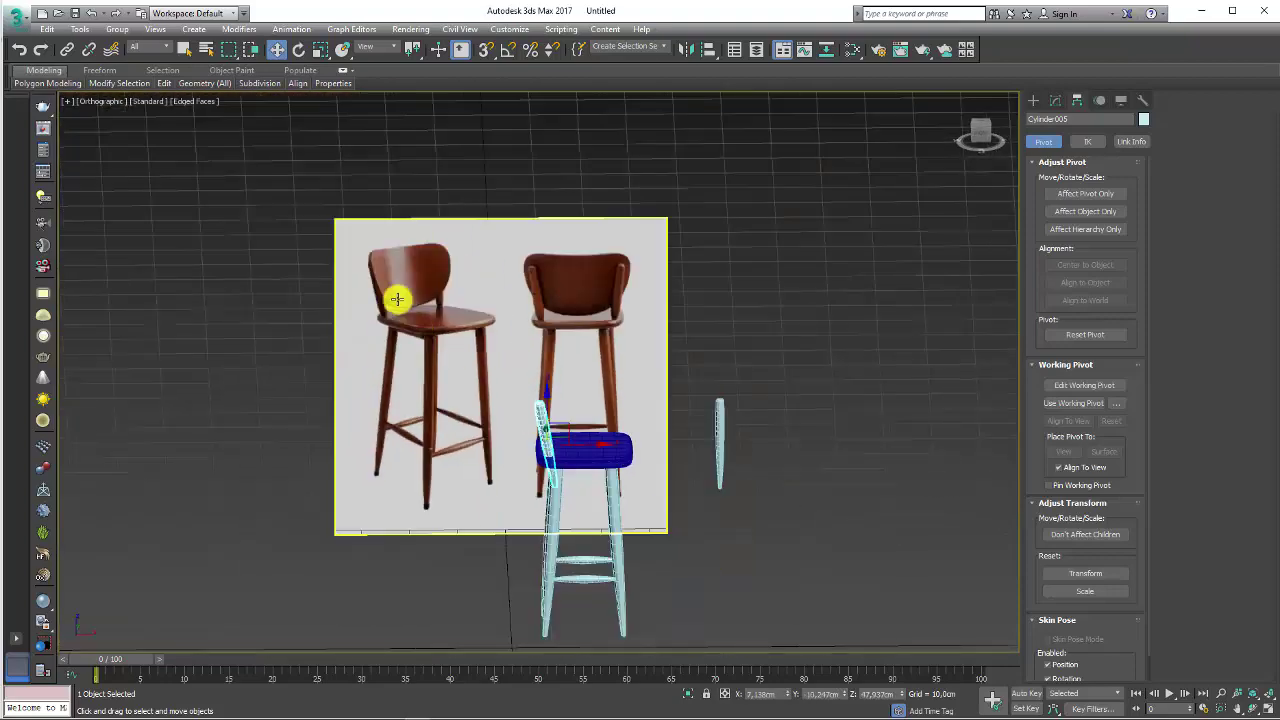
pyautogui.scroll(5, 394, 294)
pyautogui.scroll(3, 366, 334)
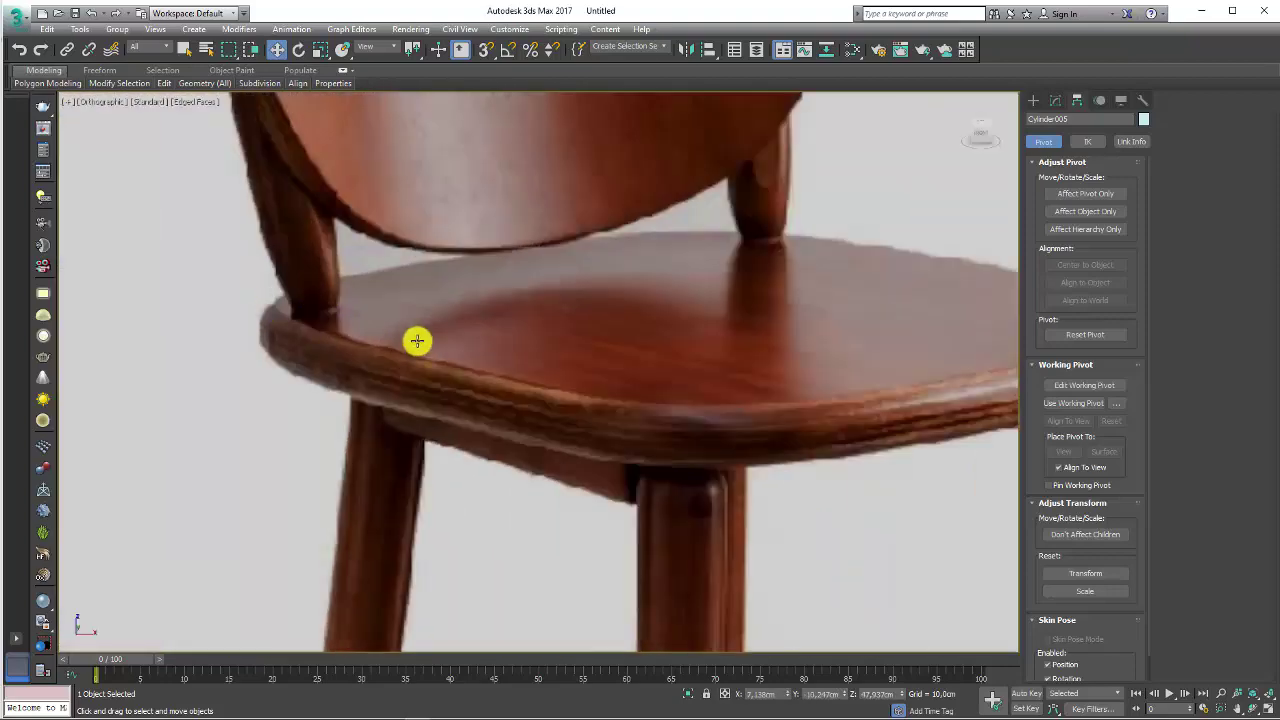
pyautogui.scroll(-5, 500, 400)
pyautogui.keyDown('alt'); pyautogui.moveTo(623, 463); pyautogui.dragTo(629, 334, button='middle'); pyautogui.keyUp('alt')
pyautogui.scroll(3, 640, 355)
pyautogui.scroll(3, 670, 400)
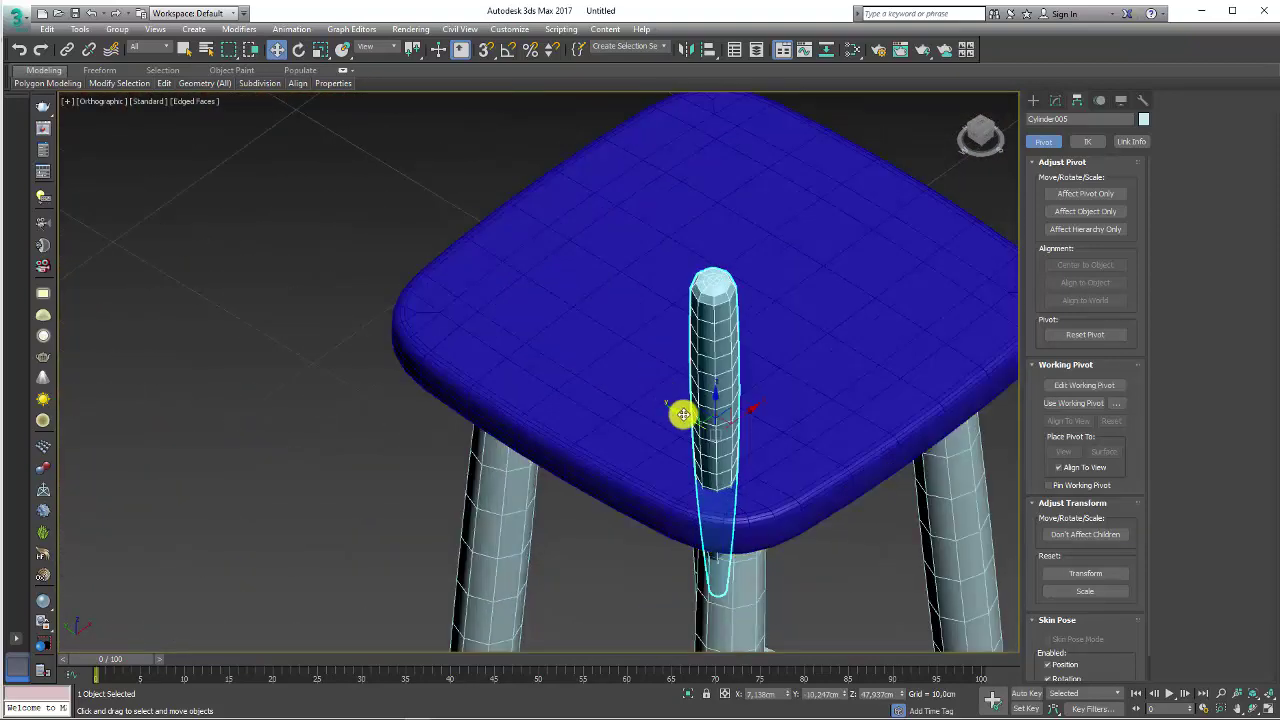
pyautogui.moveTo(682, 414); pyautogui.dragTo(698, 419)
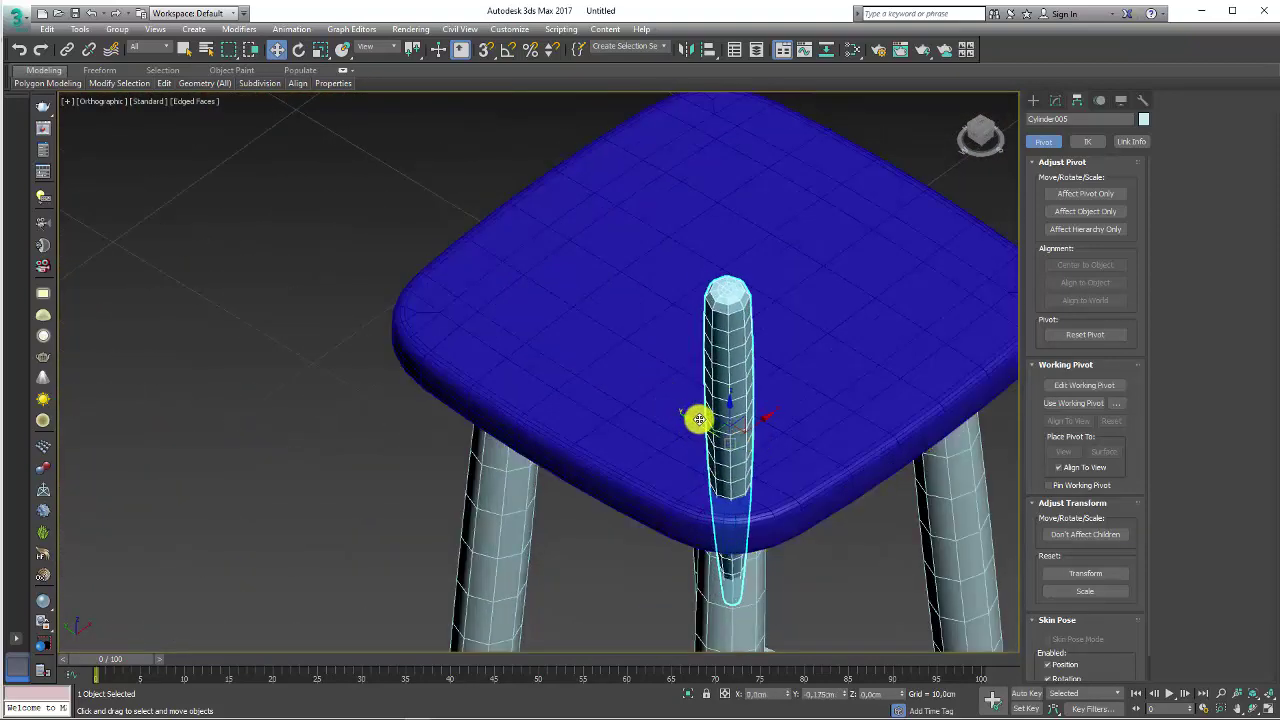
pyautogui.scroll(-3, 694, 408)
pyautogui.scroll(-3, 640, 451)
pyautogui.moveTo(698, 419)
pyautogui.mouseDown()
pyautogui.moveTo(707, 380)
pyautogui.moveTo(583, 435)
pyautogui.mouseUp()
pyautogui.scroll(4, 580, 440)
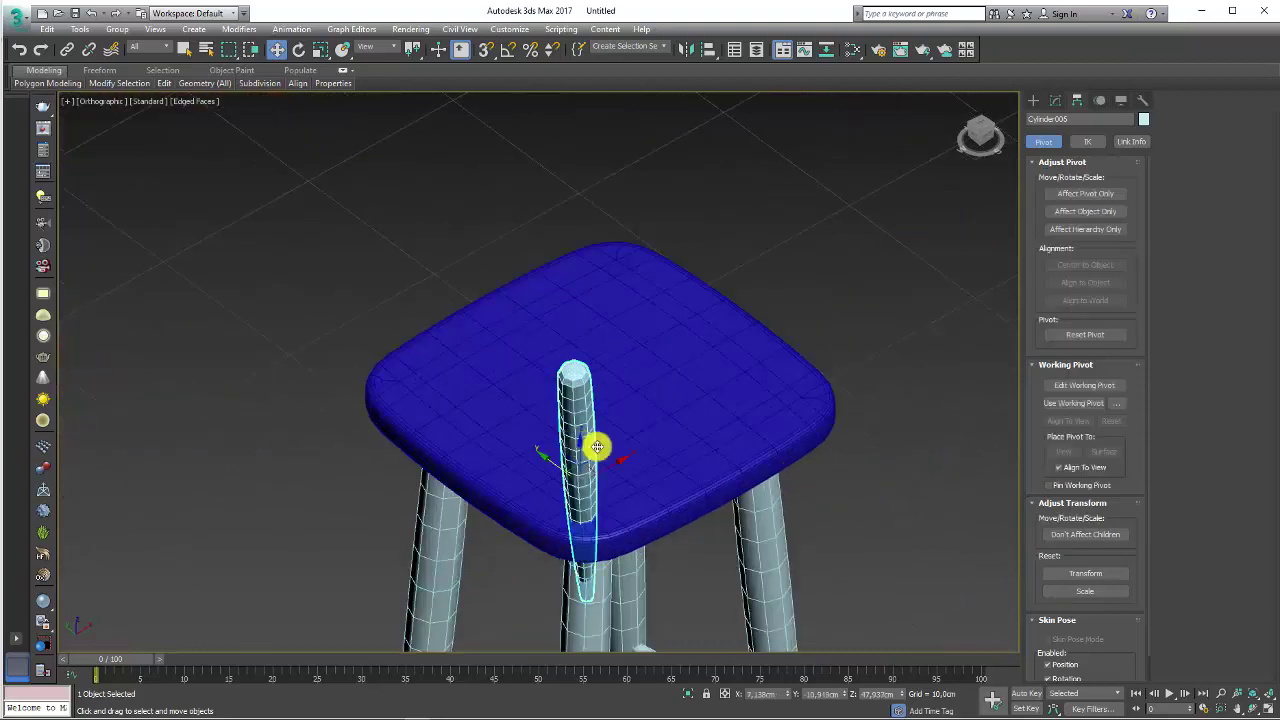
pyautogui.moveTo(596, 446)
pyautogui.keyDown('alt'); pyautogui.mouseDown(button='middle')
pyautogui.moveTo(620, 454)
pyautogui.moveTo(957, 191)
pyautogui.mouseUp(button='middle'); pyautogui.keyUp('alt')
# Step: Select Cylinder005's cylinder element in Edit Poly and test scaling it
pyautogui.click(1055, 100)
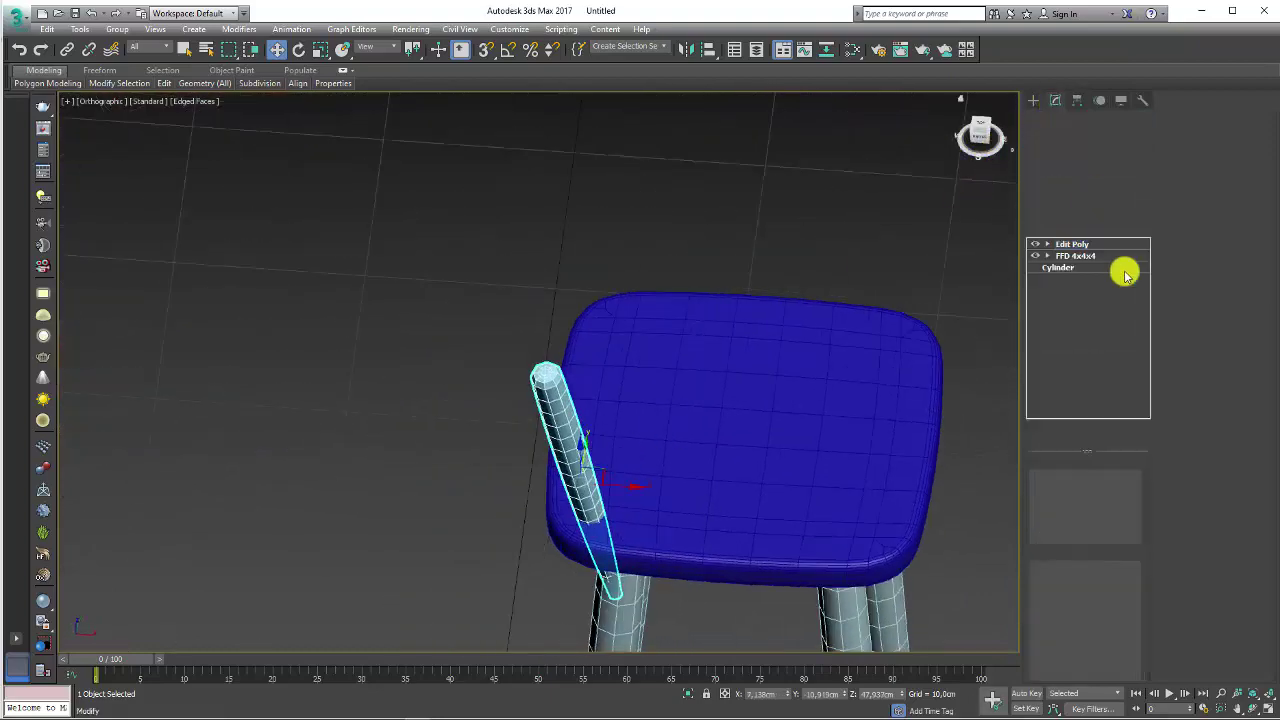
pyautogui.click(1240, 136)
pyautogui.click(570, 500)
pyautogui.press('e')
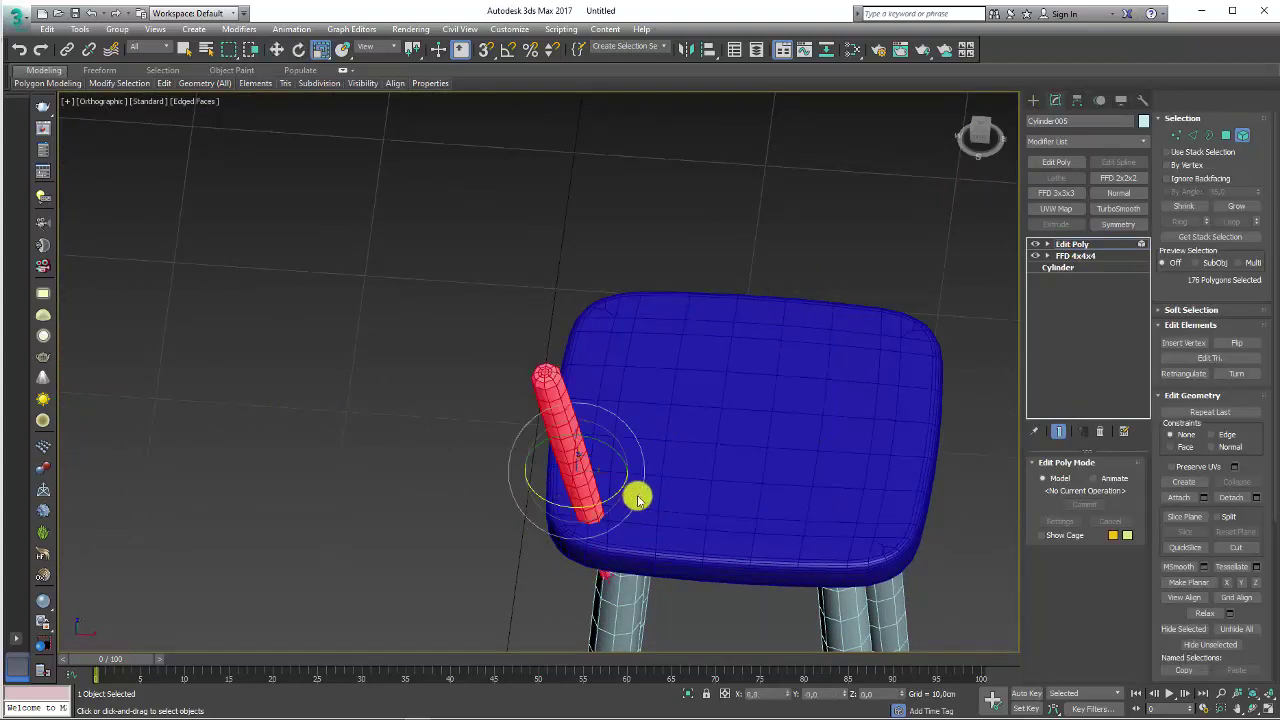
pyautogui.press('r')
pyautogui.moveTo(585, 481)
pyautogui.mouseDown()
pyautogui.moveTo(571, 366)
pyautogui.moveTo(584, 472)
pyautogui.mouseUp()
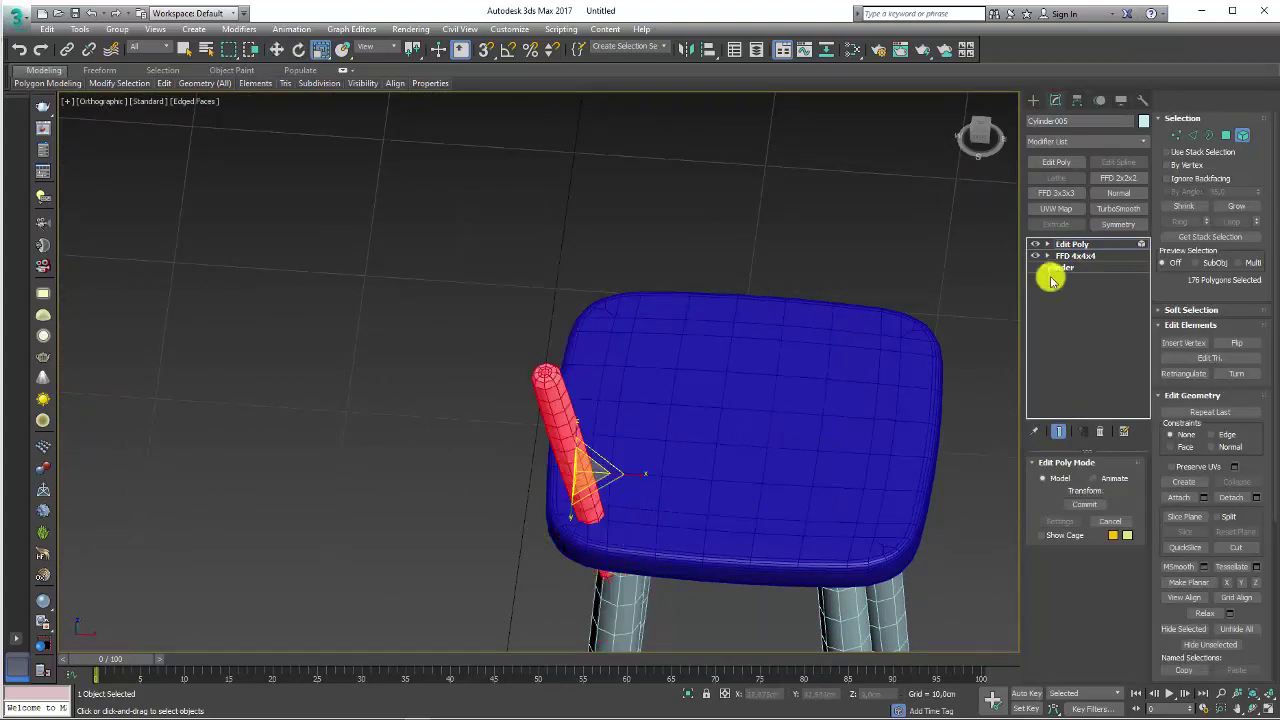
# Step: Scale the instanced post's cylinder element to about 137% in X and Y
pyautogui.moveTo(753, 304); pyautogui.dragTo(457, 300, button='middle')
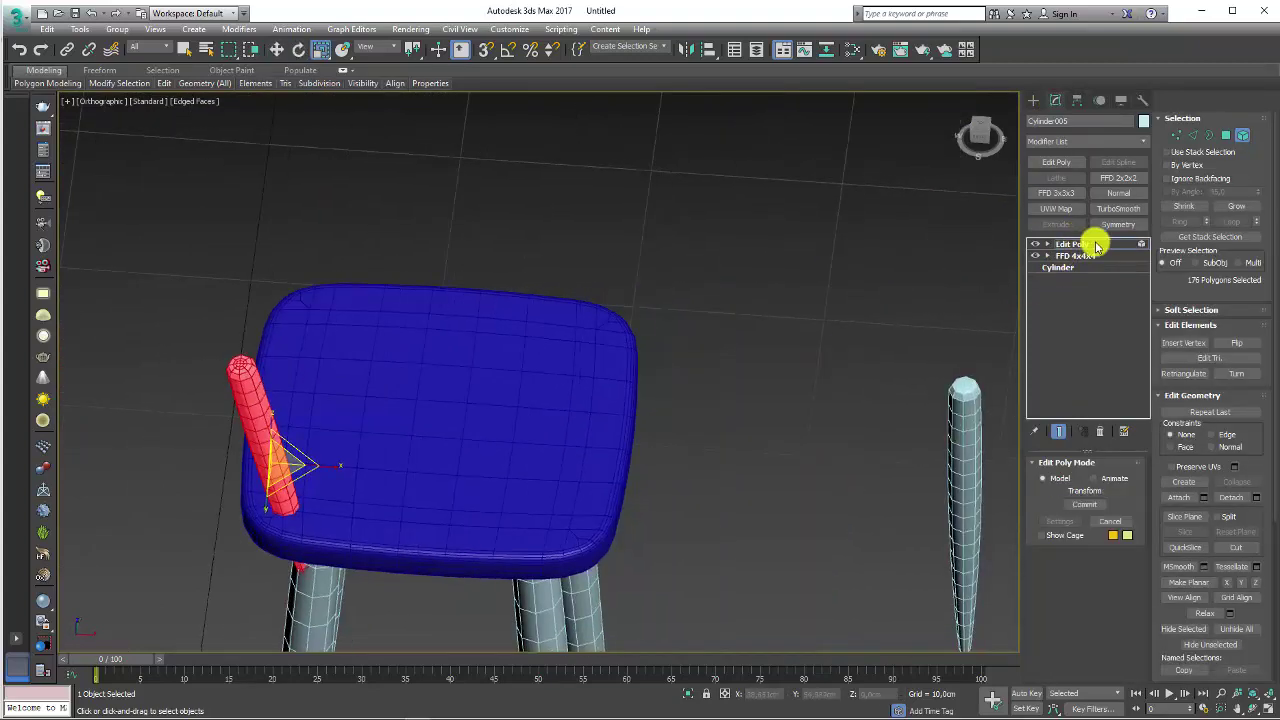
pyautogui.click(1072, 244)
pyautogui.click(1000, 437)
pyautogui.moveTo(1000, 437); pyautogui.dragTo(851, 363, button='middle')
pyautogui.click(1240, 135)
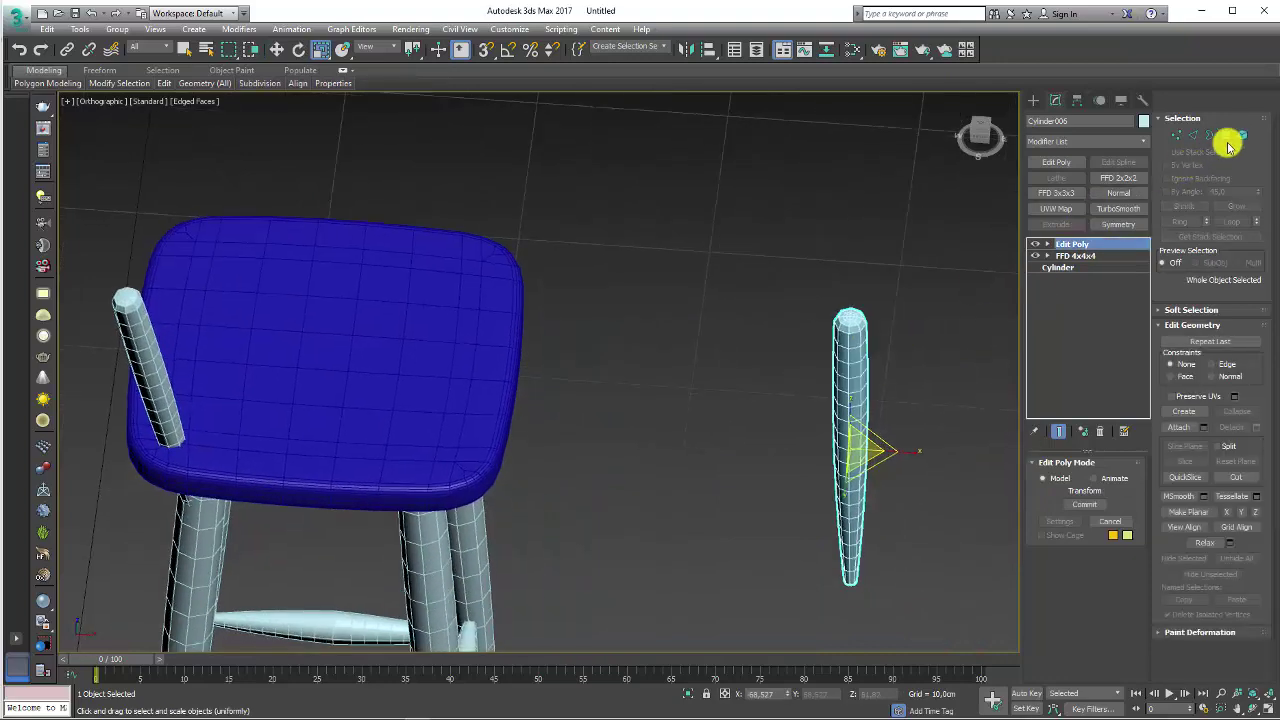
pyautogui.moveTo(908, 248); pyautogui.dragTo(786, 438)
pyautogui.moveTo(869, 457); pyautogui.dragTo(972, 591)
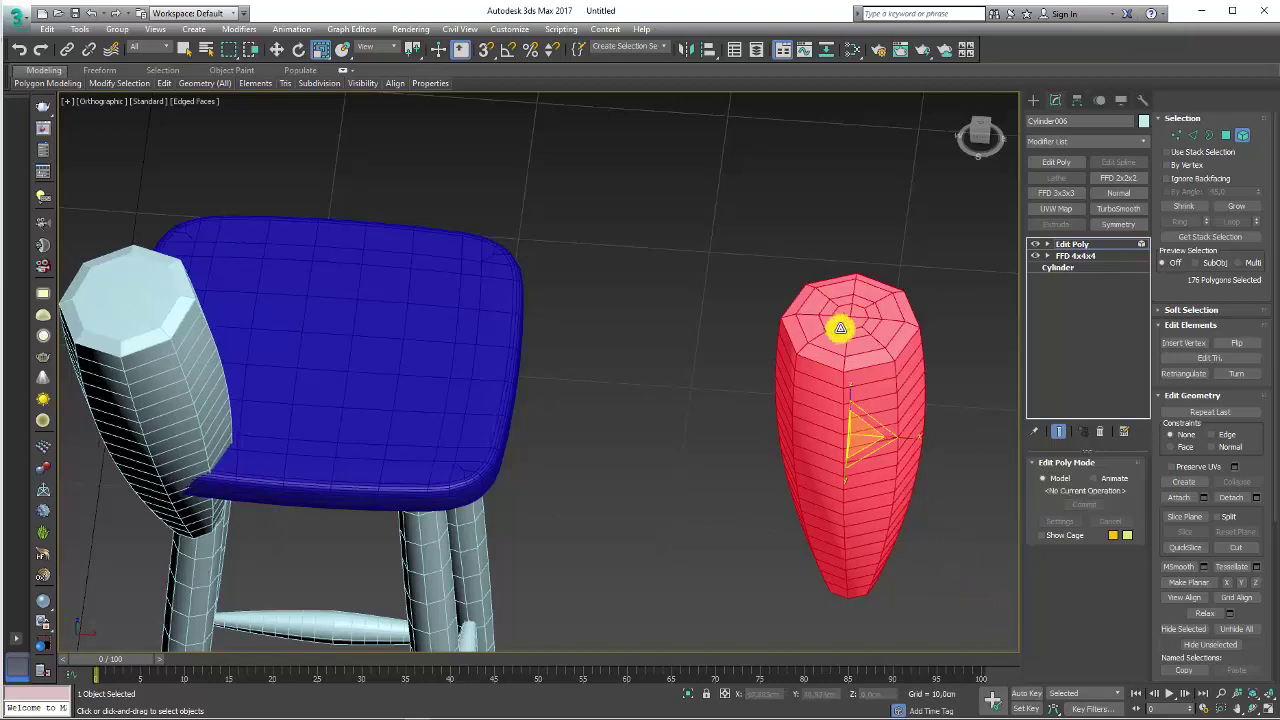
pyautogui.hotkey('ctrl', 'z')
pyautogui.moveTo(846, 389)
pyautogui.keyDown('alt'); pyautogui.mouseDown(button='middle')
pyautogui.moveTo(782, 307)
pyautogui.moveTo(843, 286)
pyautogui.moveTo(860, 366)
pyautogui.moveTo(789, 400)
pyautogui.mouseUp(button='middle'); pyautogui.keyUp('alt')
pyautogui.moveTo(800, 374); pyautogui.dragTo(766, 414)
pyautogui.moveTo(766, 414)
pyautogui.keyDown('alt'); pyautogui.mouseDown(button='middle')
pyautogui.moveTo(751, 409)
pyautogui.moveTo(900, 330)
pyautogui.mouseUp(button='middle'); pyautogui.keyUp('alt')
pyautogui.click(1068, 248)
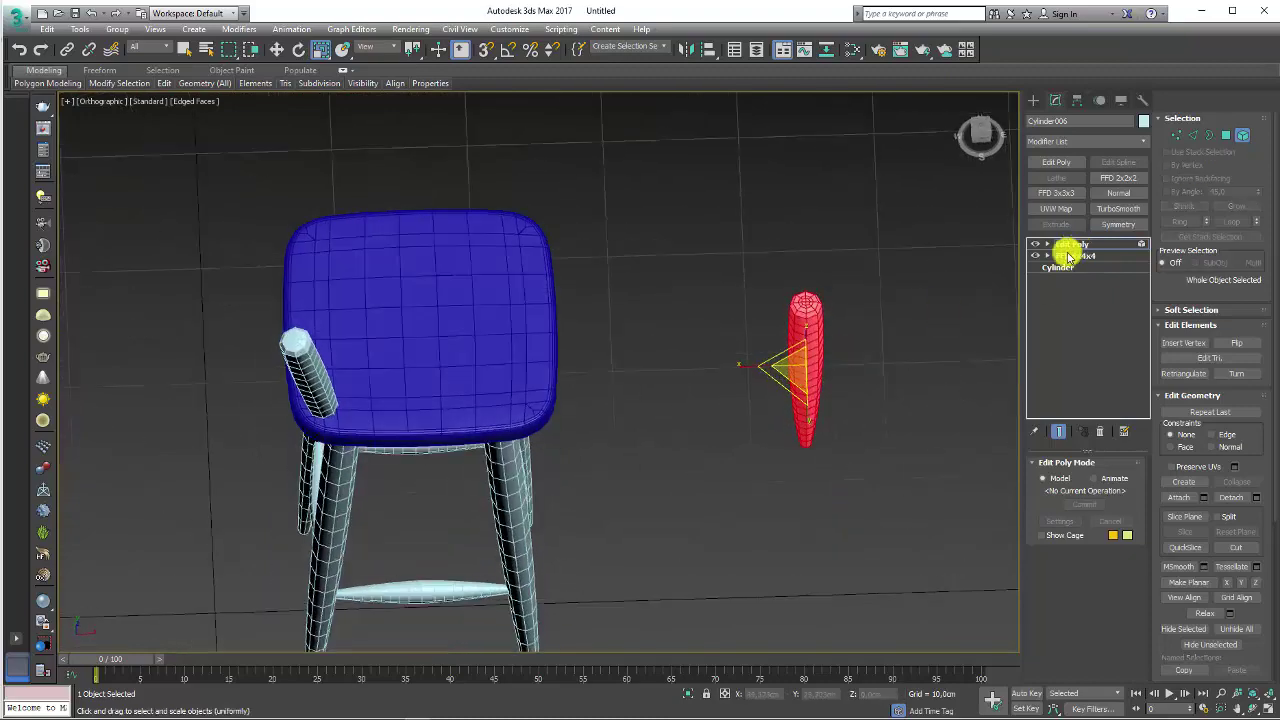
pyautogui.keyDown('alt'); pyautogui.moveTo(691, 323); pyautogui.dragTo(449, 331, button='middle'); pyautogui.keyUp('alt')
# Step: Select backrest post Cylinder005 and turn on Affect Pivot Only
pyautogui.click(457, 337)
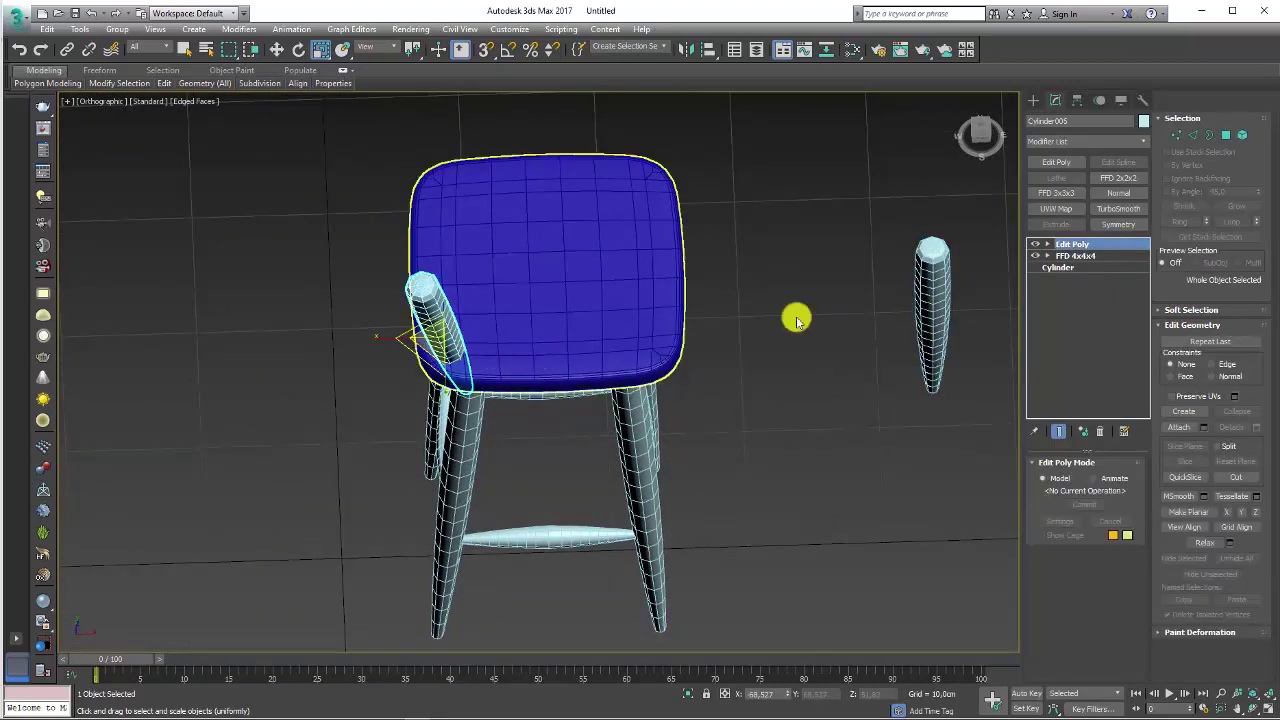
pyautogui.click(1077, 101)
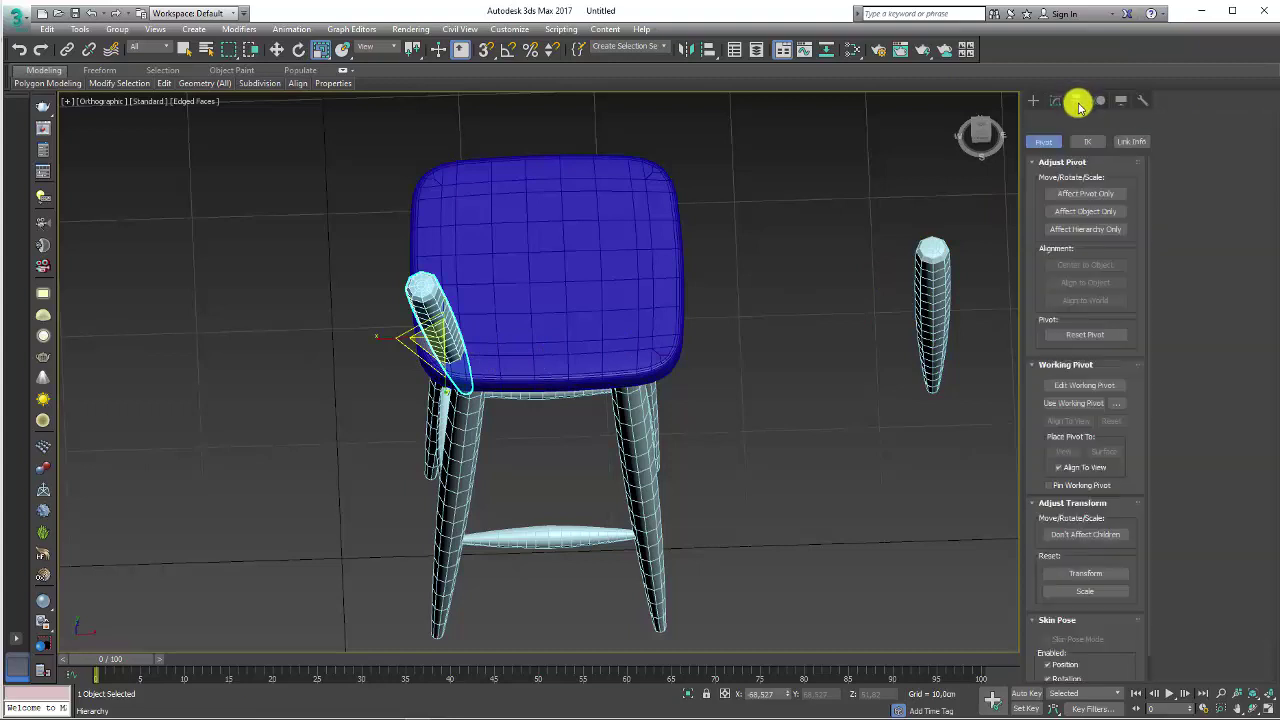
pyautogui.click(1088, 195)
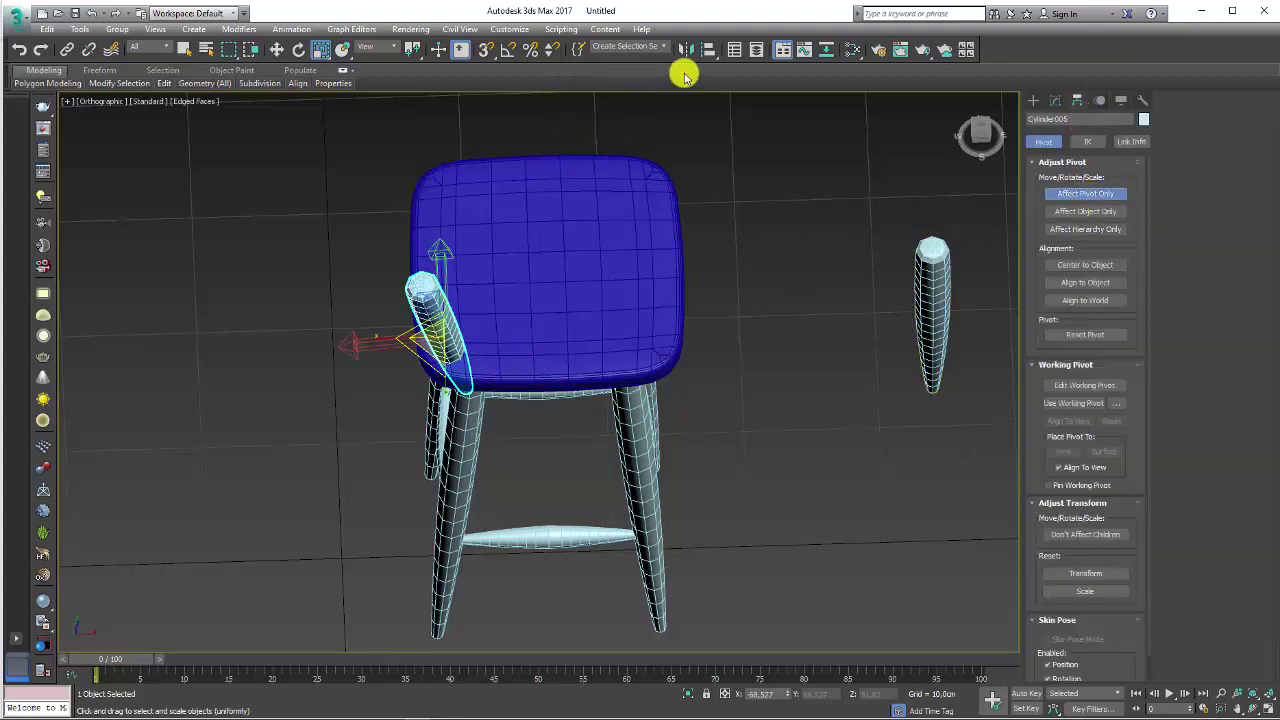
# Step: Align the post's pivot to seat Box001's pivot point, without matching orientation
pyautogui.click(706, 49)
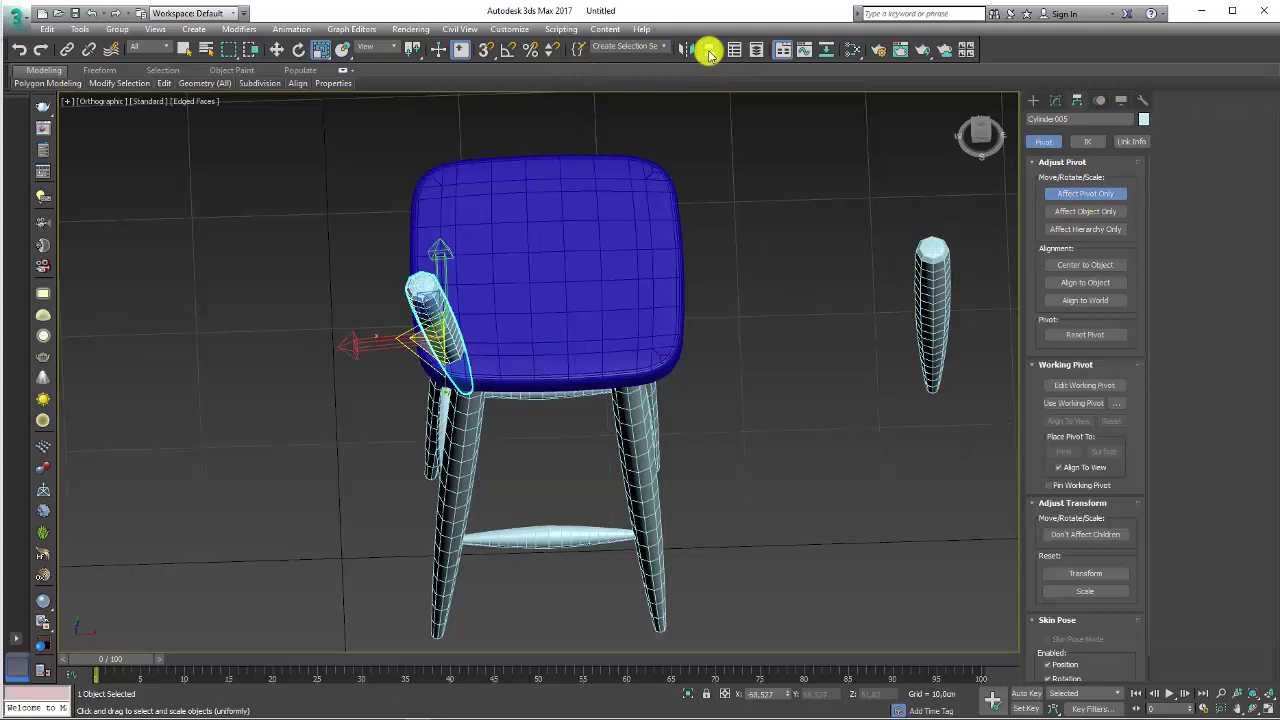
pyautogui.click(565, 350)
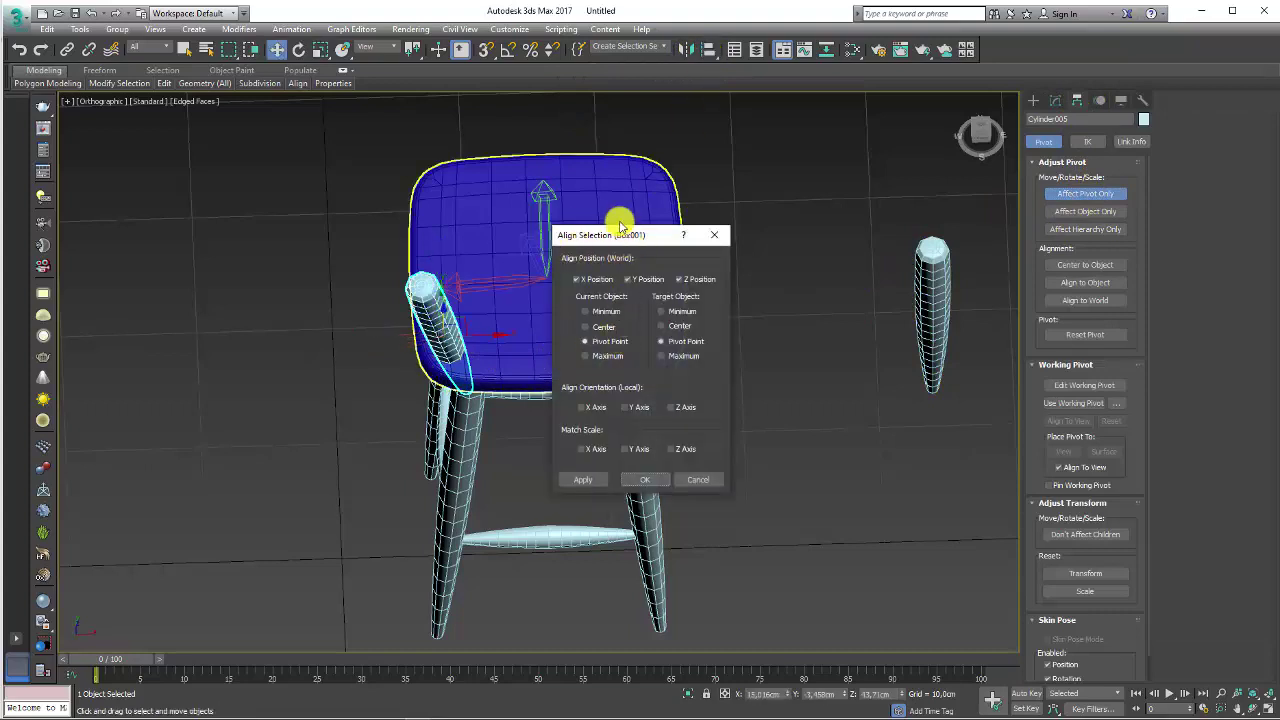
pyautogui.moveTo(620, 228); pyautogui.dragTo(787, 198)
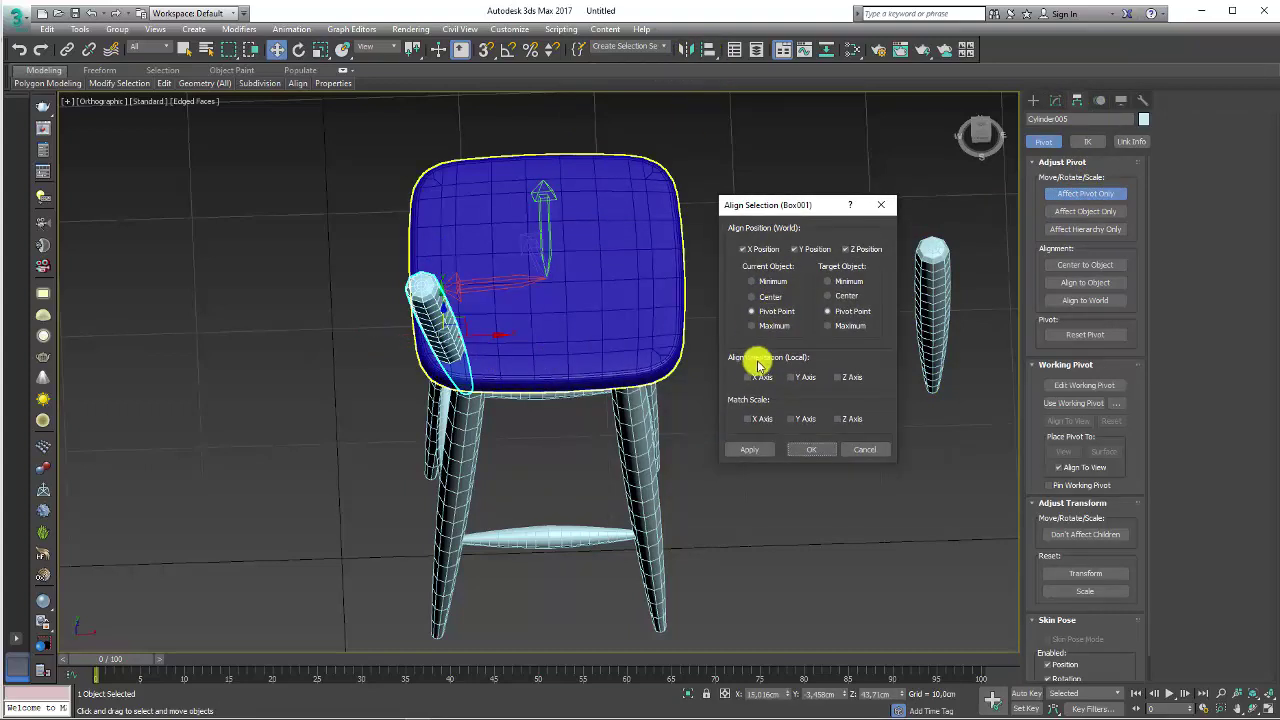
pyautogui.click(750, 377)
pyautogui.click(800, 377)
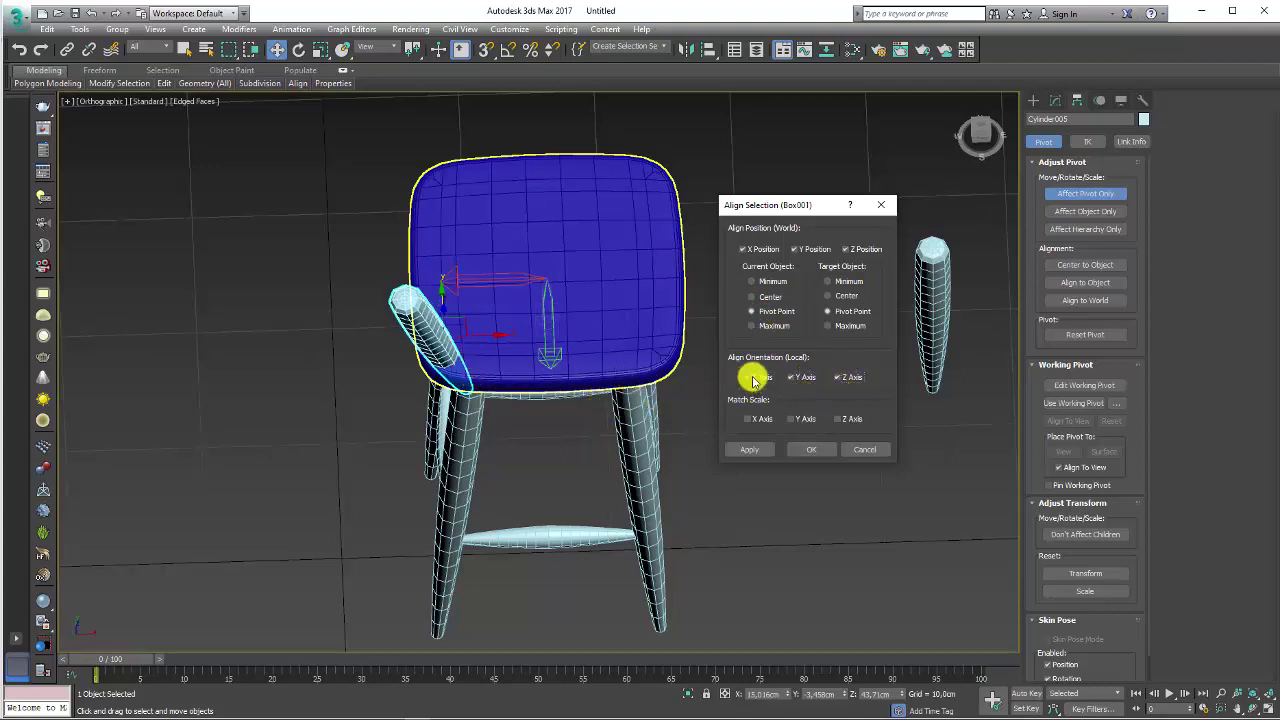
pyautogui.click(840, 378)
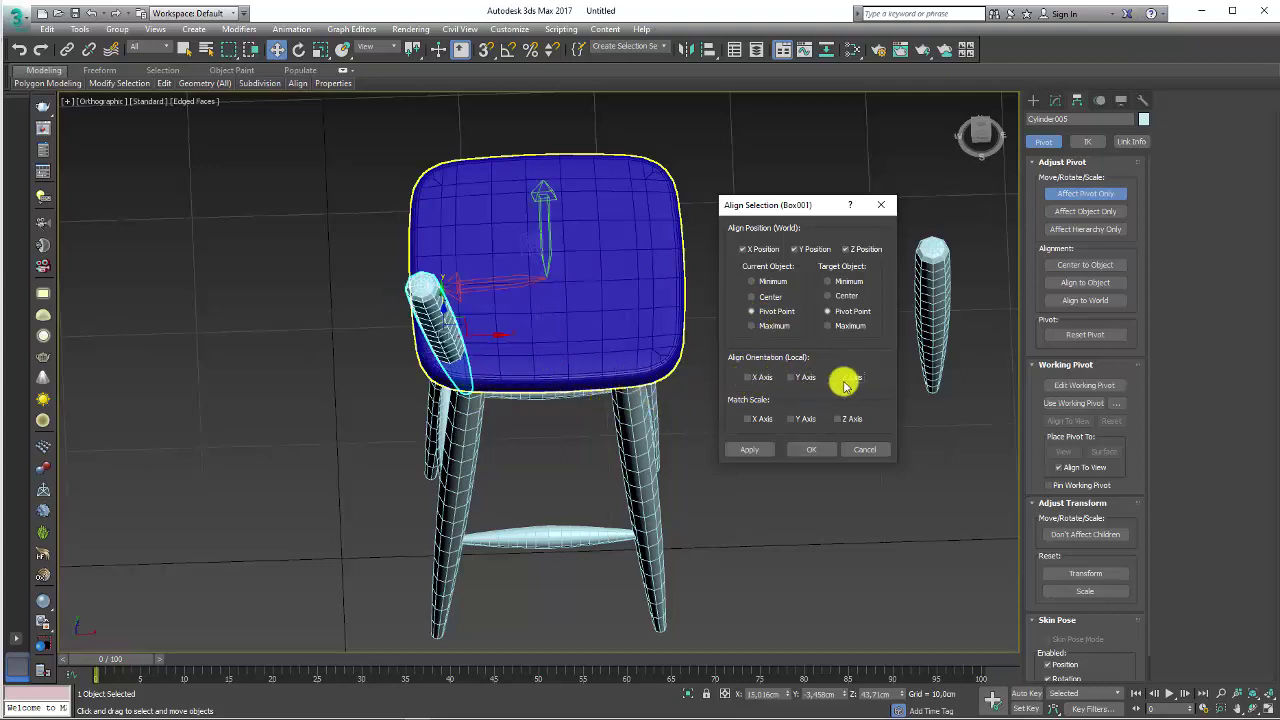
pyautogui.click(840, 378)
pyautogui.click(840, 380)
pyautogui.click(844, 379)
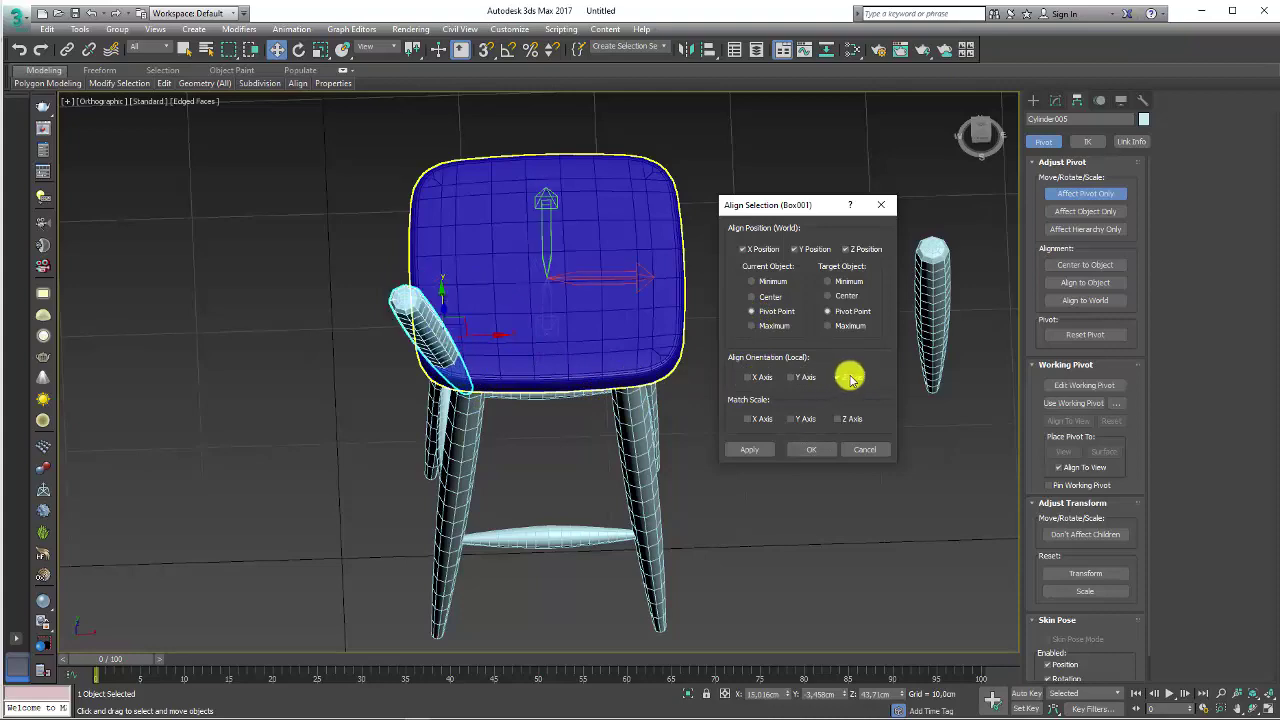
pyautogui.click(735, 378)
pyautogui.click(808, 450)
pyautogui.moveTo(797, 458)
pyautogui.keyDown('alt'); pyautogui.mouseDown(button='middle')
pyautogui.moveTo(657, 371)
pyautogui.moveTo(769, 309)
pyautogui.mouseUp(button='middle'); pyautogui.keyUp('alt')
# Step: Turn off Affect Pivot Only and mirror the post as an Instance, creating Cylinder007
pyautogui.click(1085, 193)
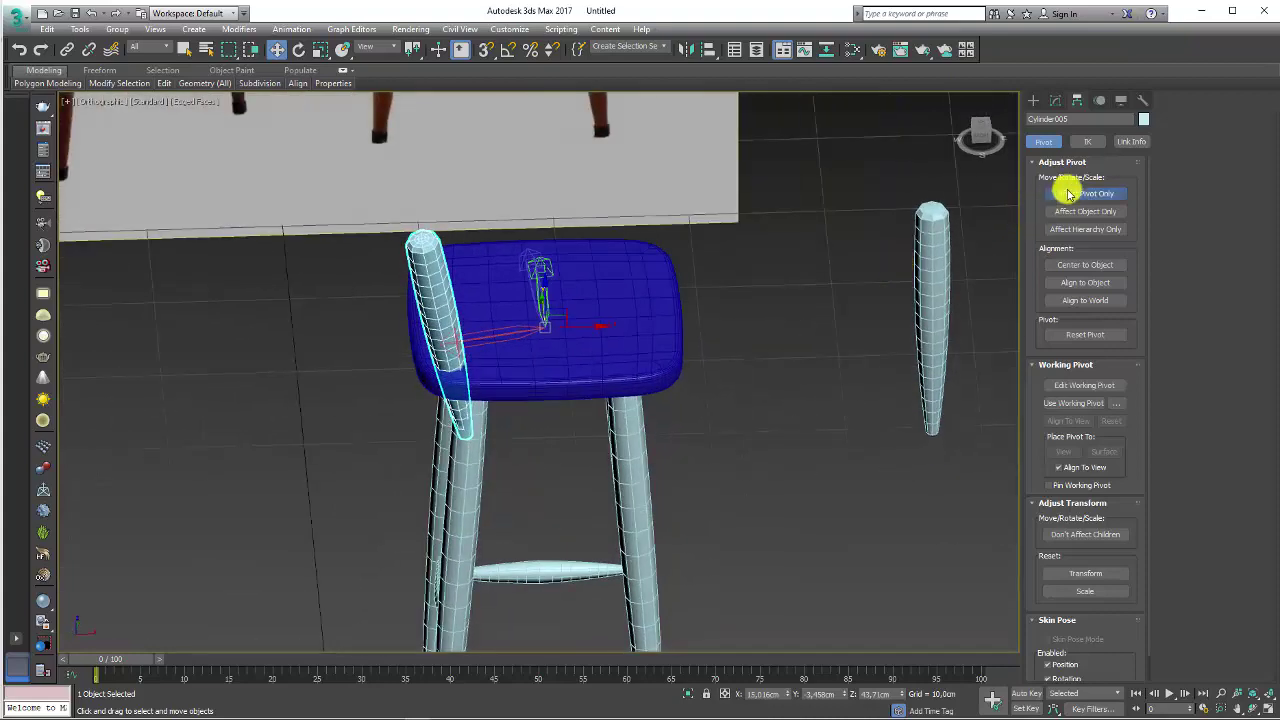
pyautogui.click(686, 50)
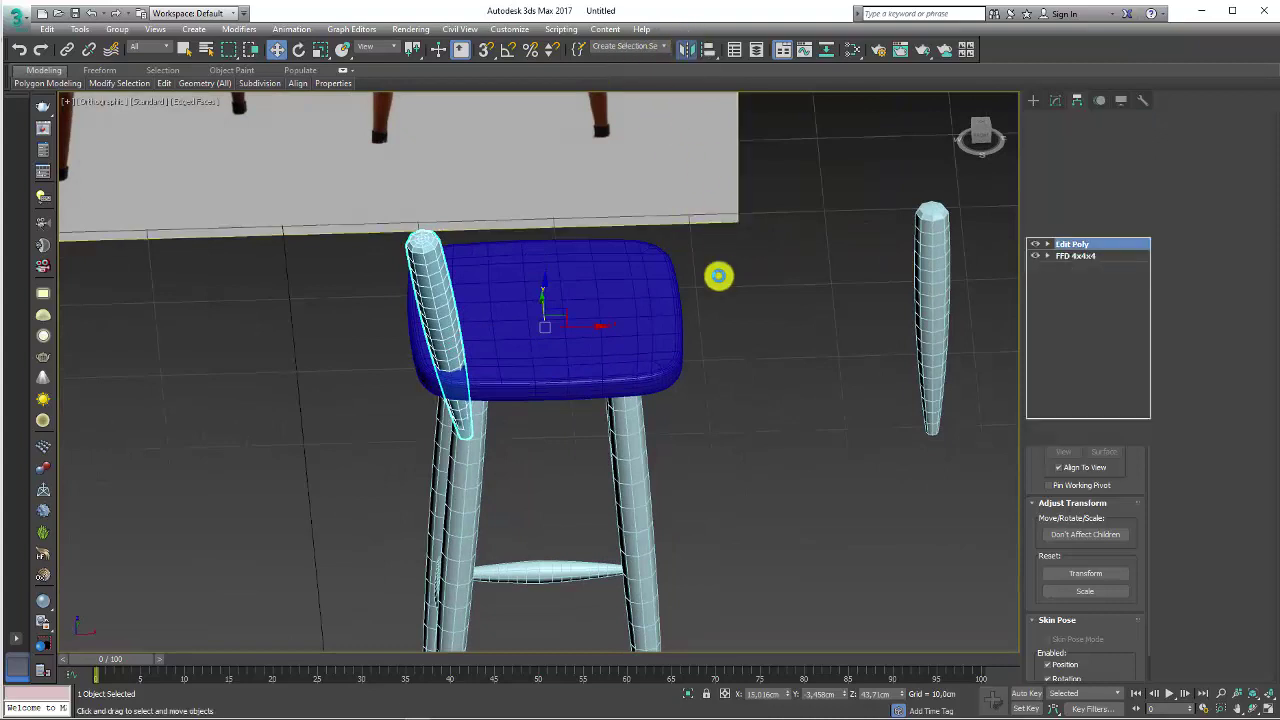
pyautogui.moveTo(619, 245); pyautogui.dragTo(788, 208)
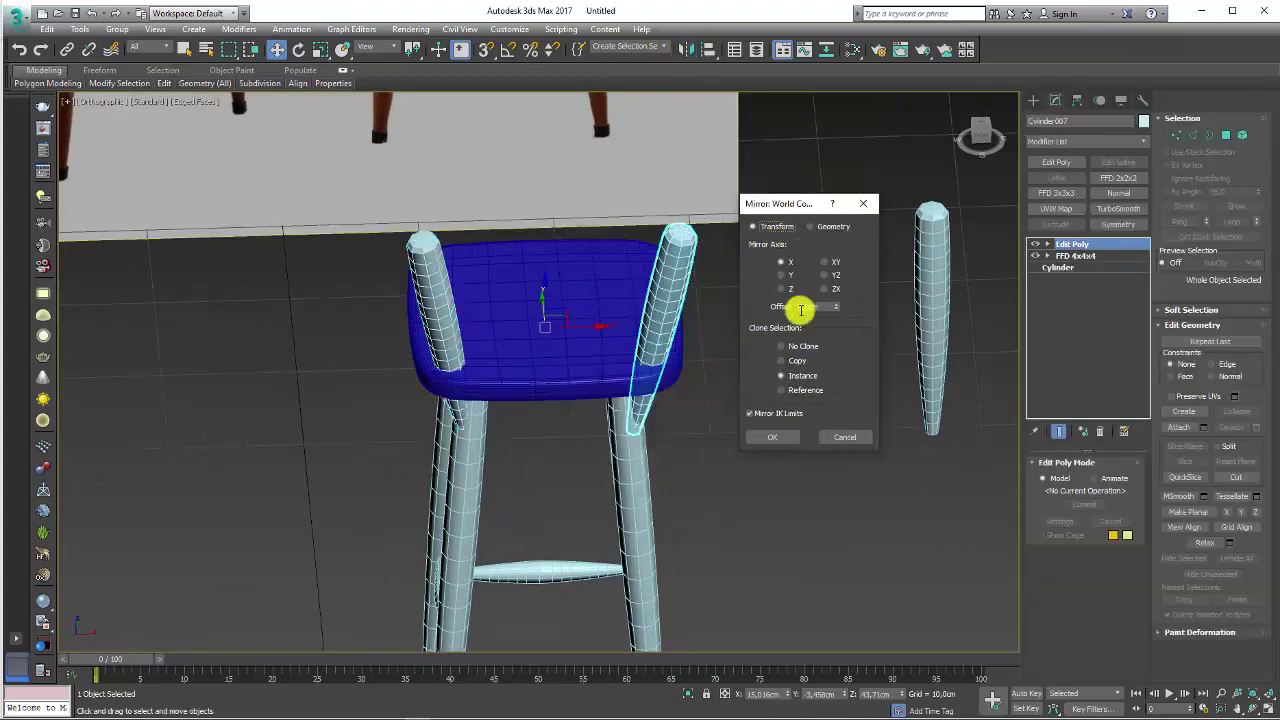
pyautogui.click(780, 436)
# Step: Orbit to view the seat edge-on and select the standalone leg
pyautogui.moveTo(786, 434)
pyautogui.keyDown('alt'); pyautogui.mouseDown(button='middle')
pyautogui.moveTo(629, 343)
pyautogui.moveTo(629, 360)
pyautogui.moveTo(814, 363)
pyautogui.mouseUp(button='middle'); pyautogui.keyUp('alt')
pyautogui.scroll(2, 640, 397)
pyautogui.moveTo(889, 349)
pyautogui.mouseDown(button='middle')
pyautogui.moveTo(671, 363)
pyautogui.moveTo(703, 343)
pyautogui.moveTo(723, 360)
pyautogui.moveTo(848, 350)
pyautogui.mouseUp(button='middle')
pyautogui.click(671, 363)
pyautogui.scroll(-2, 645, 362)
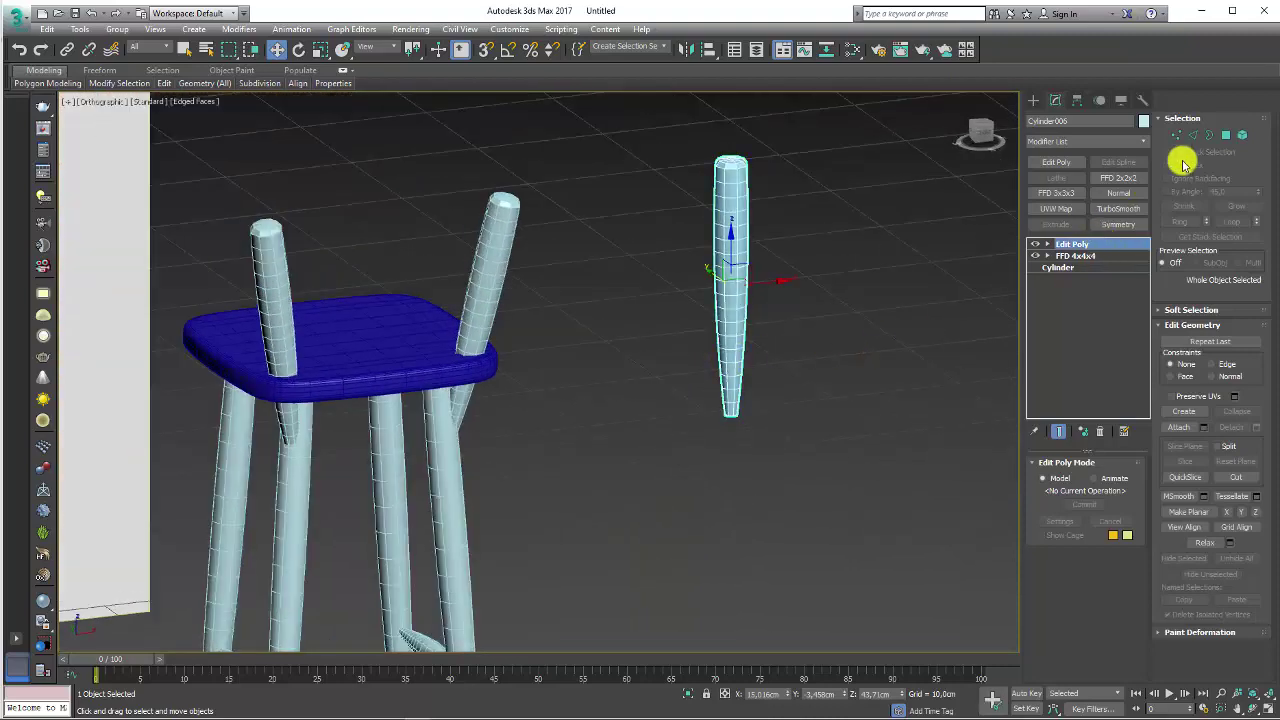
# Step: Select the open border at the bottom of the standalone leg
pyautogui.click(1228, 136)
pyautogui.moveTo(790, 400); pyautogui.dragTo(690, 448)
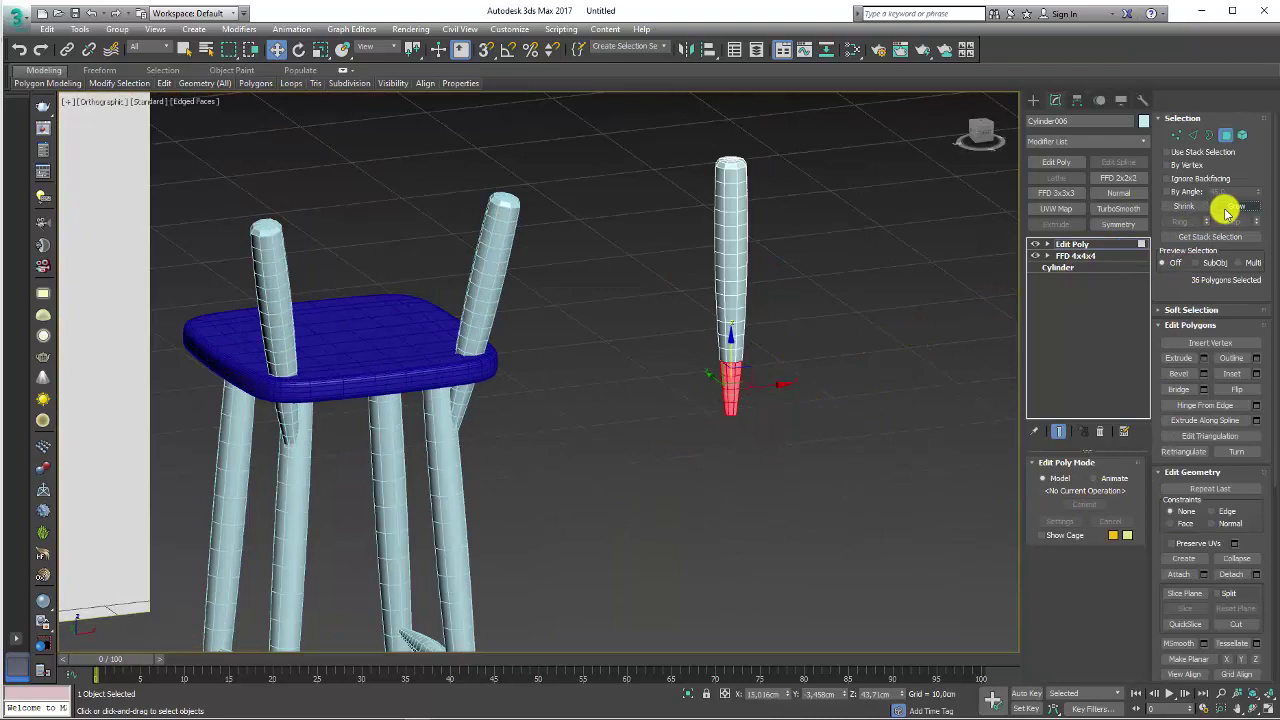
pyautogui.hotkey('ctrl', 'd')
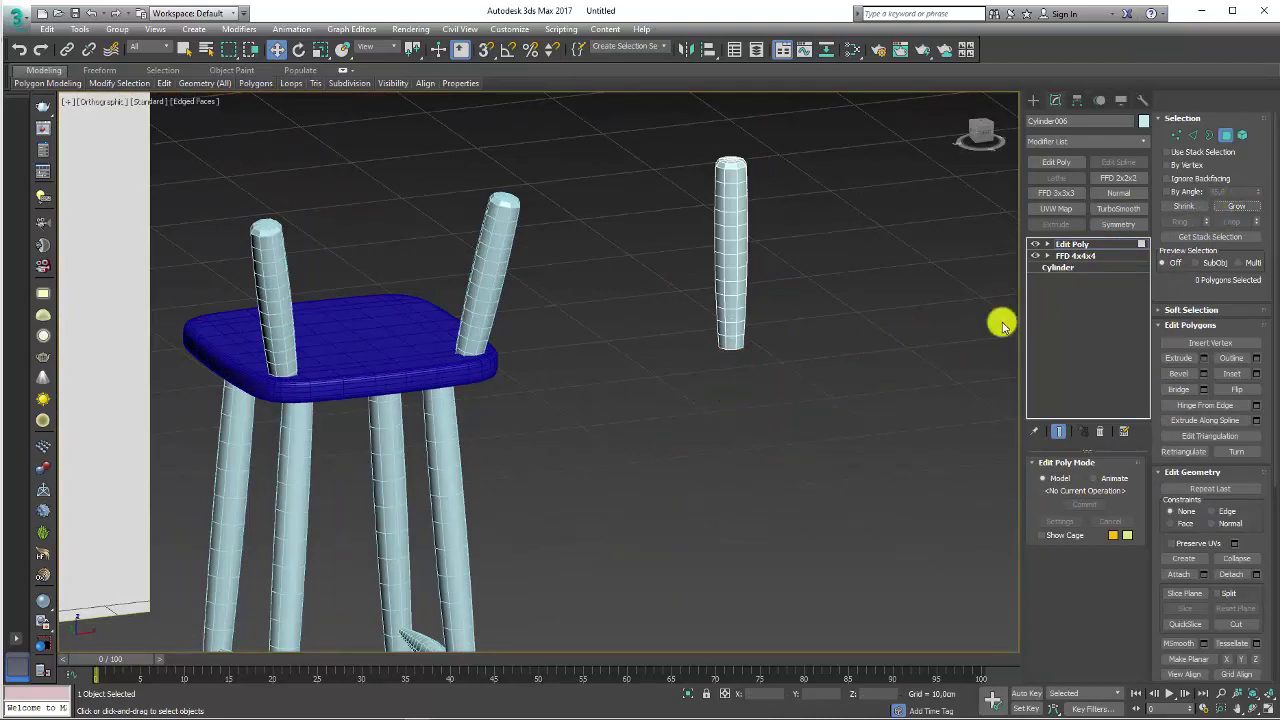
pyautogui.click(1210, 134)
pyautogui.click(736, 348)
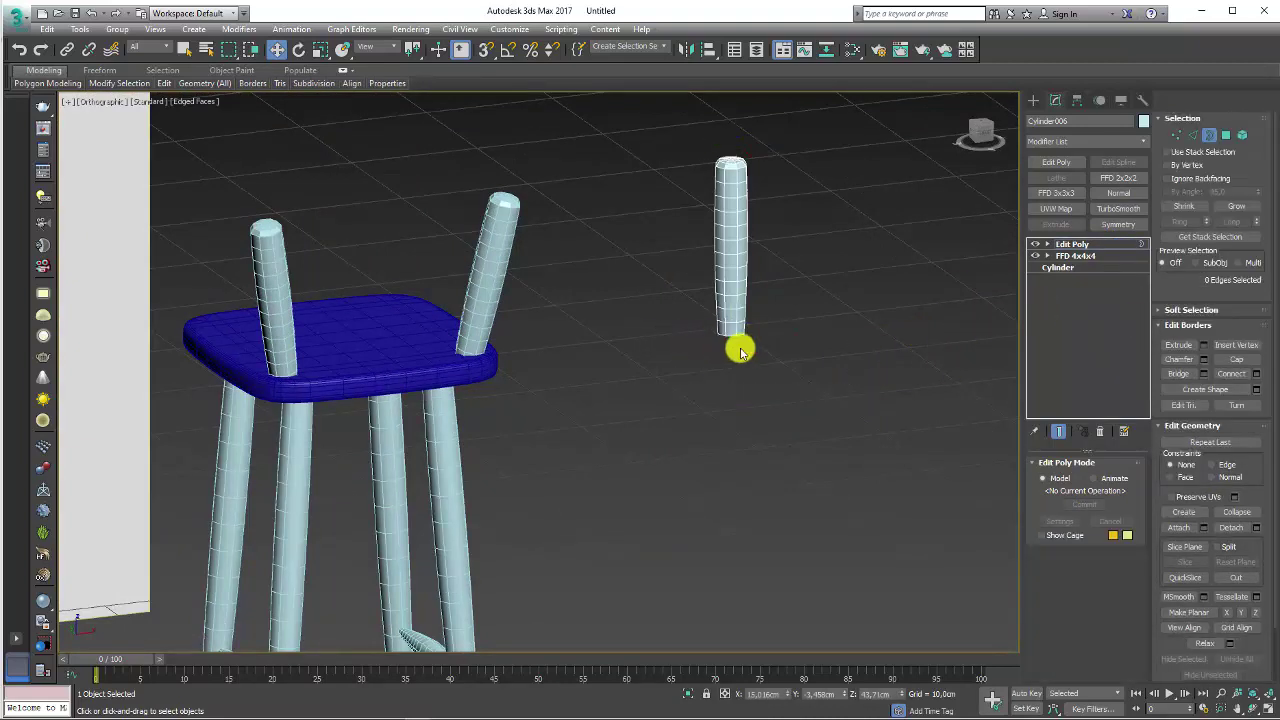
pyautogui.click(690, 362)
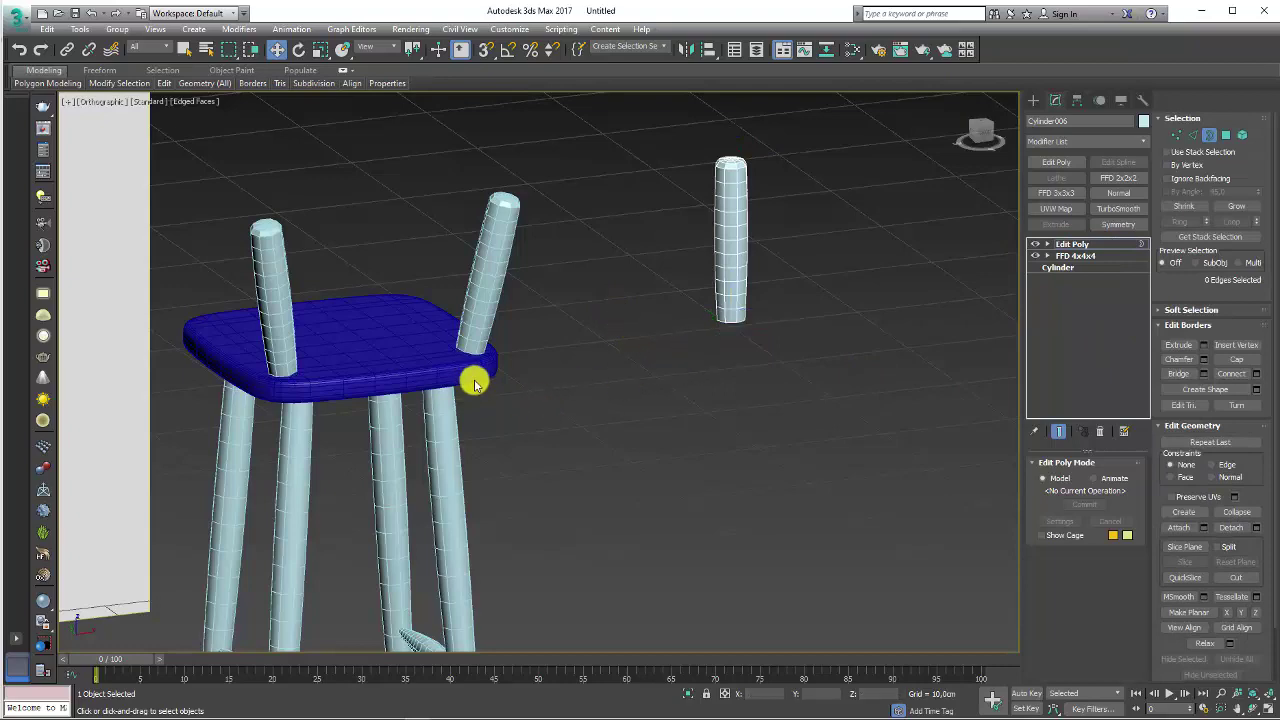
pyautogui.moveTo(474, 383)
pyautogui.keyDown('alt'); pyautogui.mouseDown(button='middle')
pyautogui.moveTo(500, 363)
pyautogui.moveTo(194, 356)
pyautogui.mouseUp(button='middle'); pyautogui.keyUp('alt')
pyautogui.scroll(3, 500, 363)
pyautogui.scroll(2, 594, 343)
pyautogui.scroll(-4, 507, 344)
pyautogui.click(612, 306)
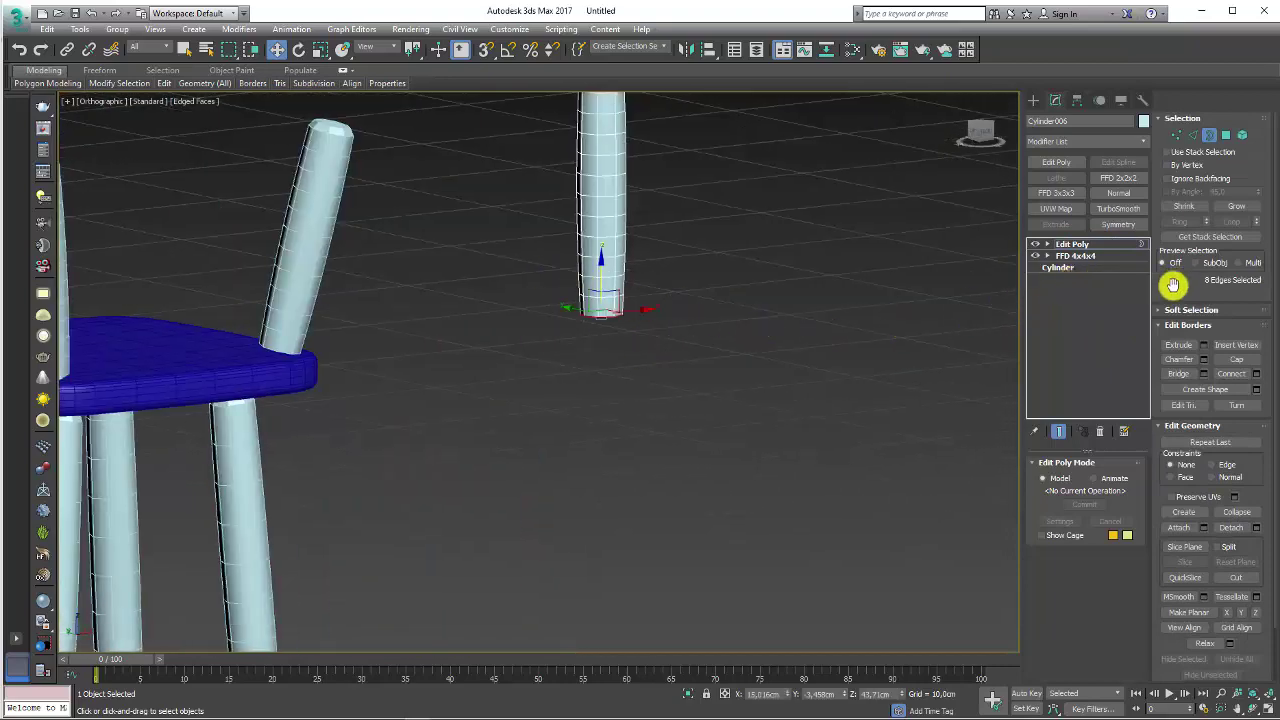
# Step: Enable soft selection with 3.68cm falloff and scale the leg's bottom border down to 81%
pyautogui.click(1165, 310)
pyautogui.click(1167, 327)
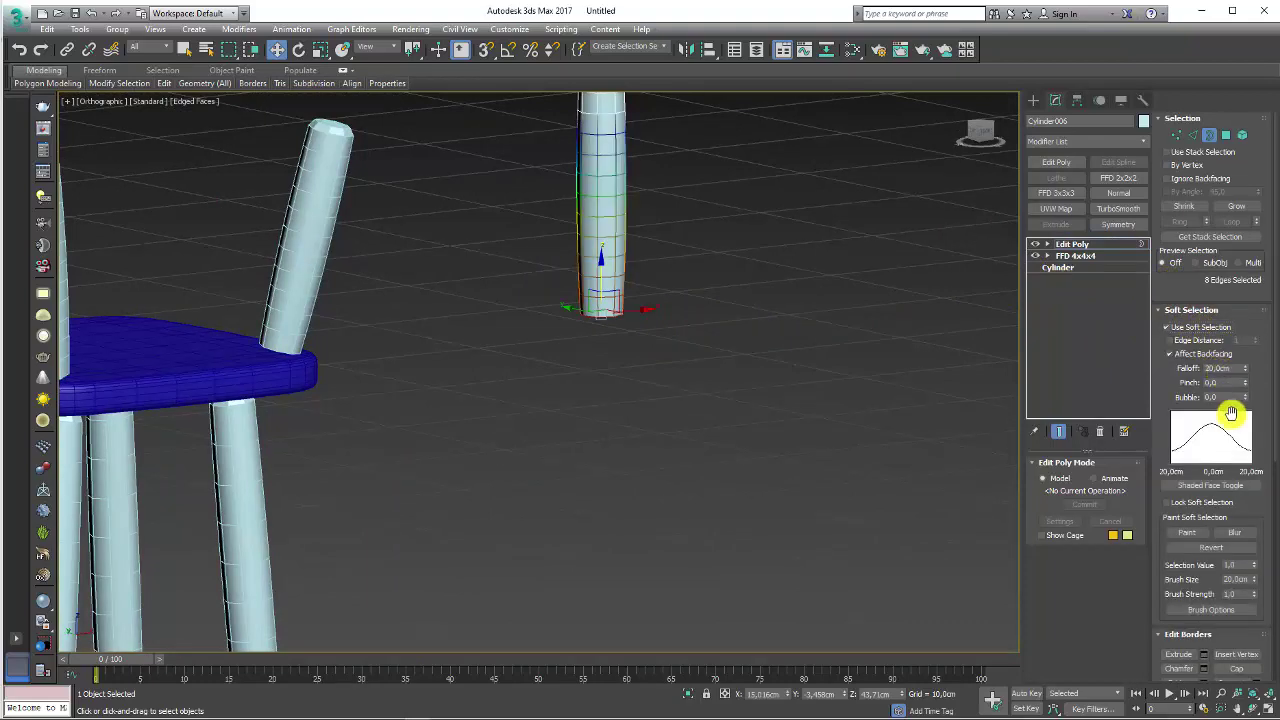
pyautogui.press('r')
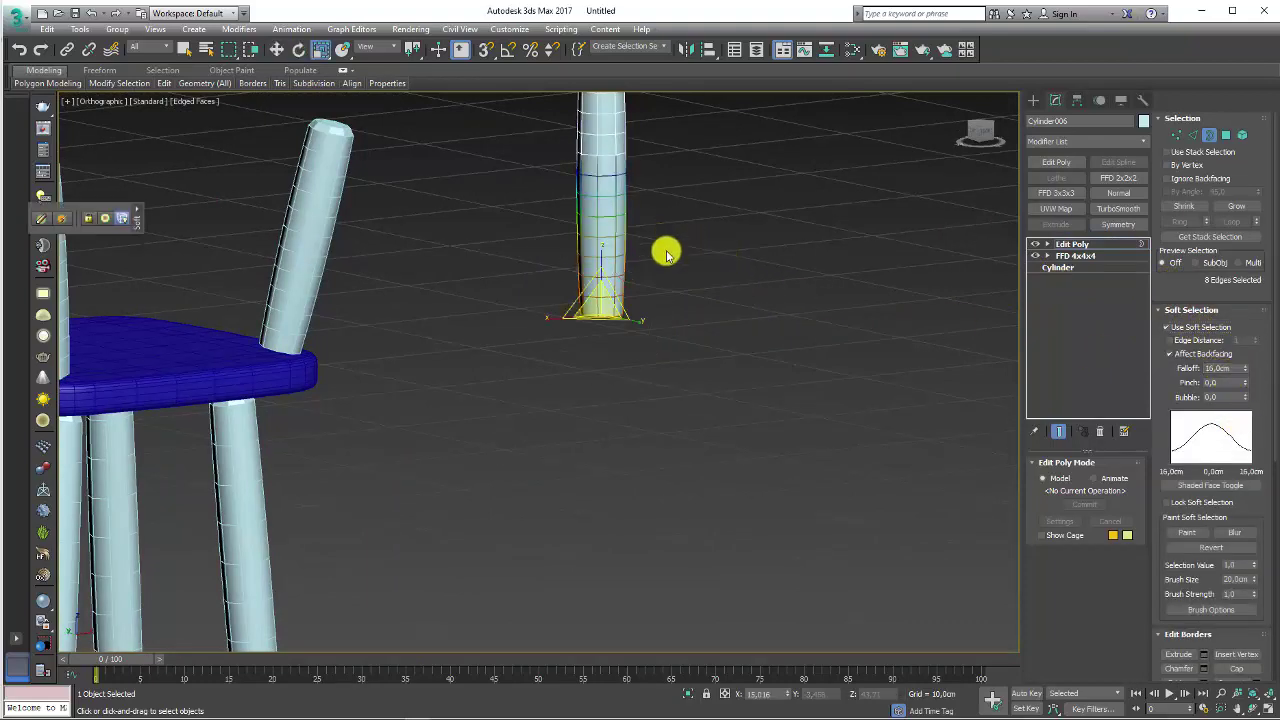
pyautogui.keyDown('alt'); pyautogui.moveTo(666, 249); pyautogui.dragTo(663, 314, button='middle'); pyautogui.keyUp('alt')
pyautogui.moveTo(591, 348); pyautogui.dragTo(603, 331)
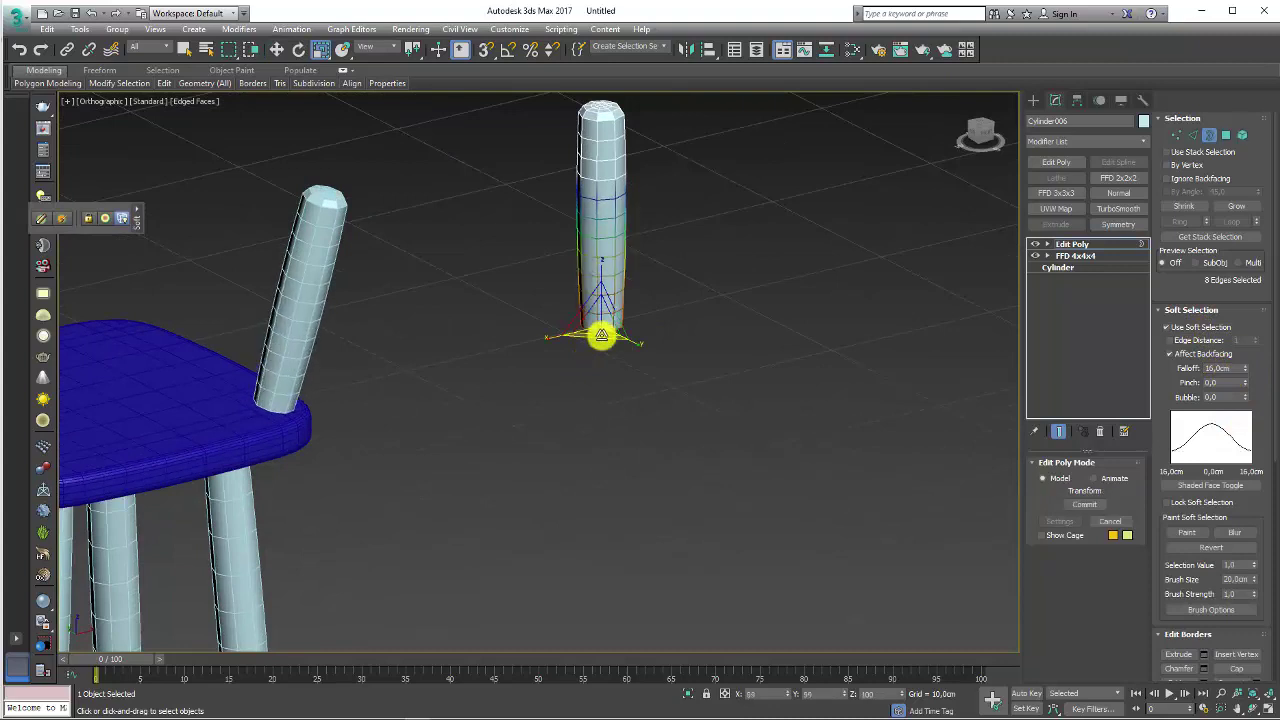
pyautogui.moveTo(1246, 372); pyautogui.dragTo(1248, 414)
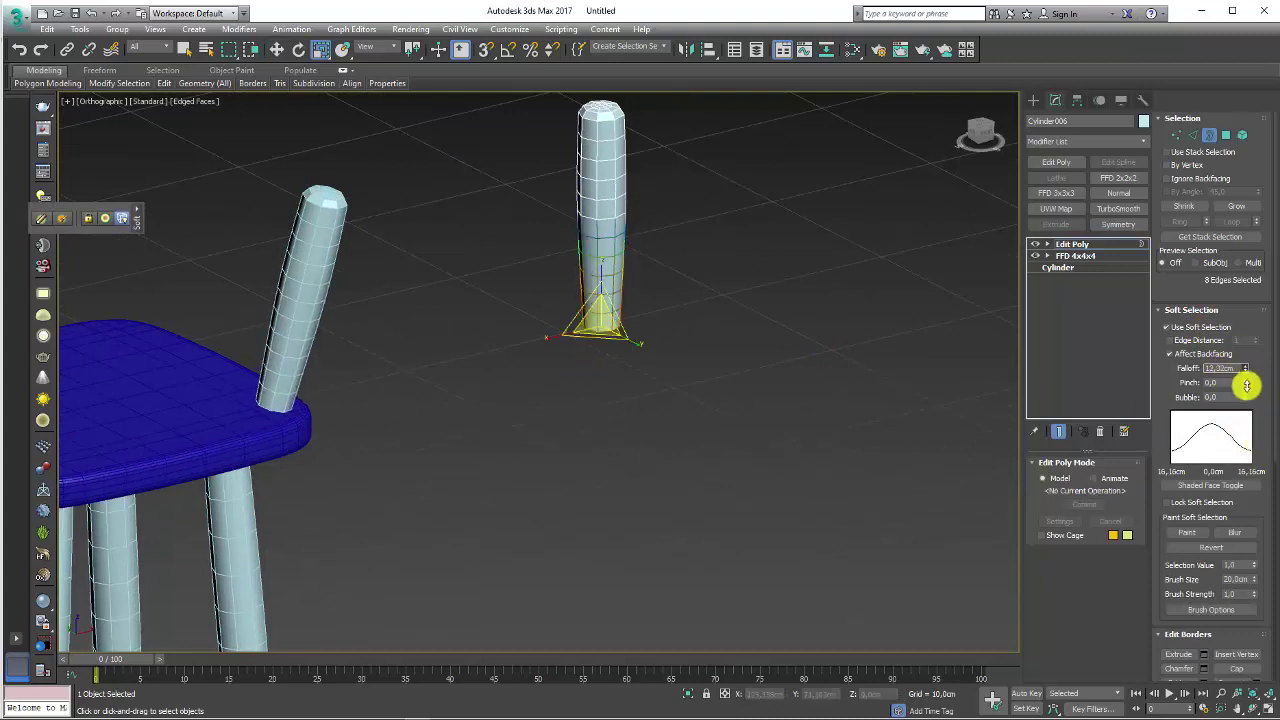
pyautogui.moveTo(596, 336); pyautogui.dragTo(604, 332)
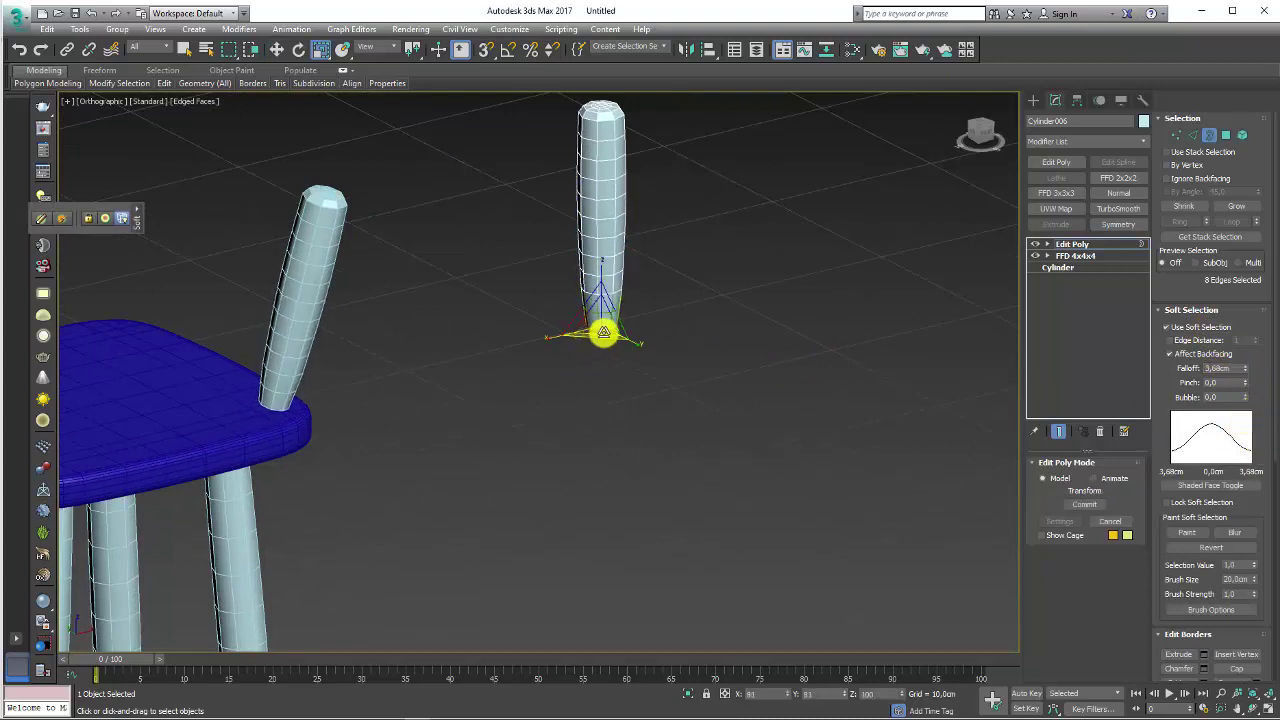
pyautogui.press('w')
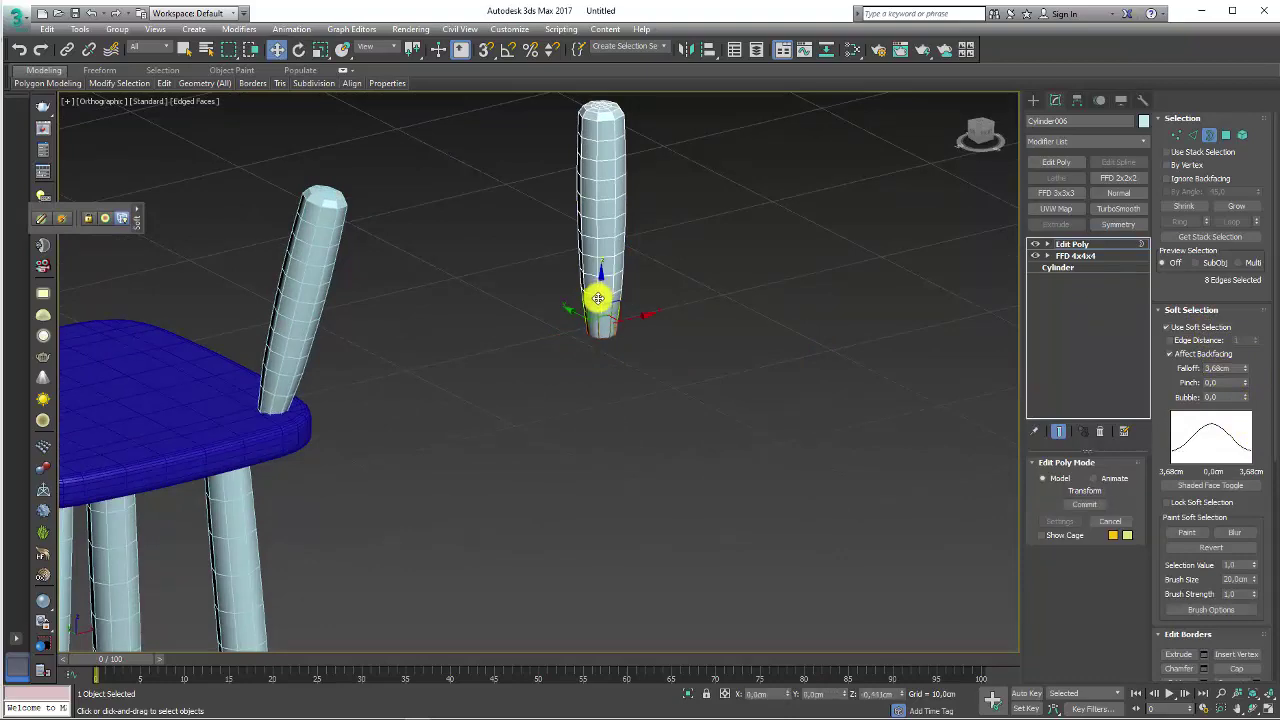
pyautogui.moveTo(563, 351); pyautogui.dragTo(666, 323, button='middle')
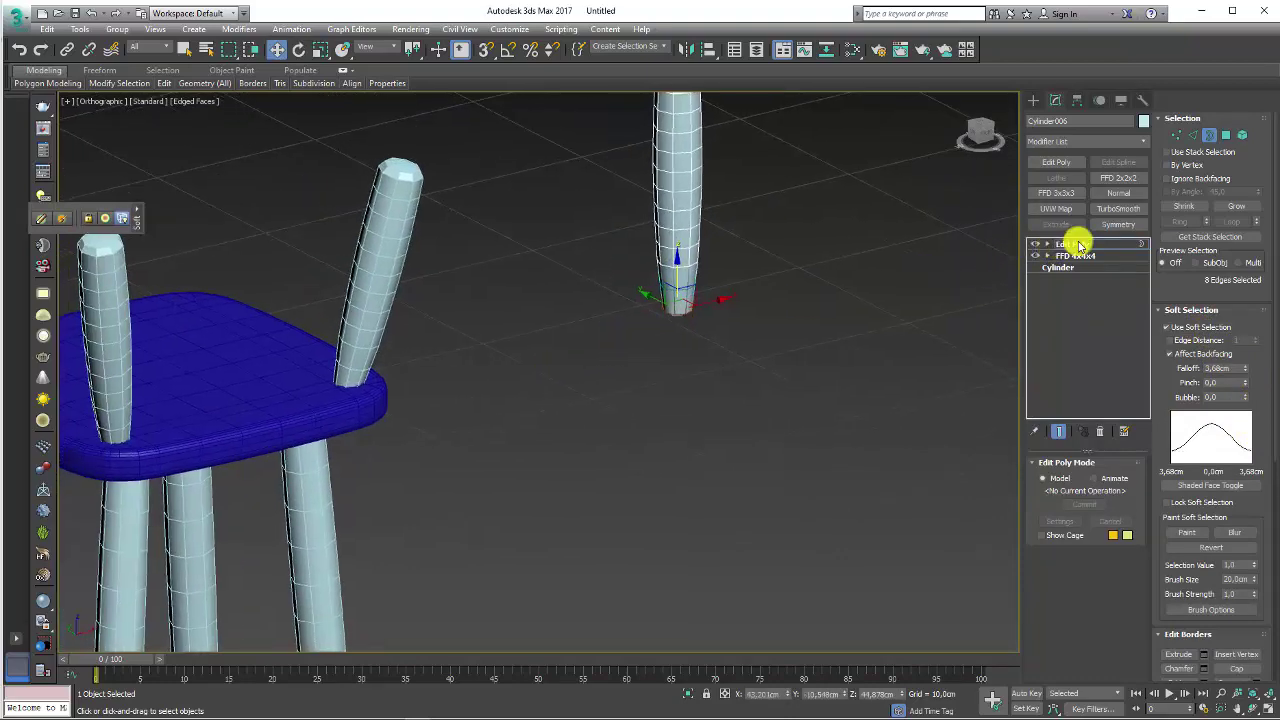
# Step: Exit border level and select the mirrored backrest post Cylinder007
pyautogui.click(1073, 244)
pyautogui.click(371, 351)
pyautogui.scroll(6, 457, 357)
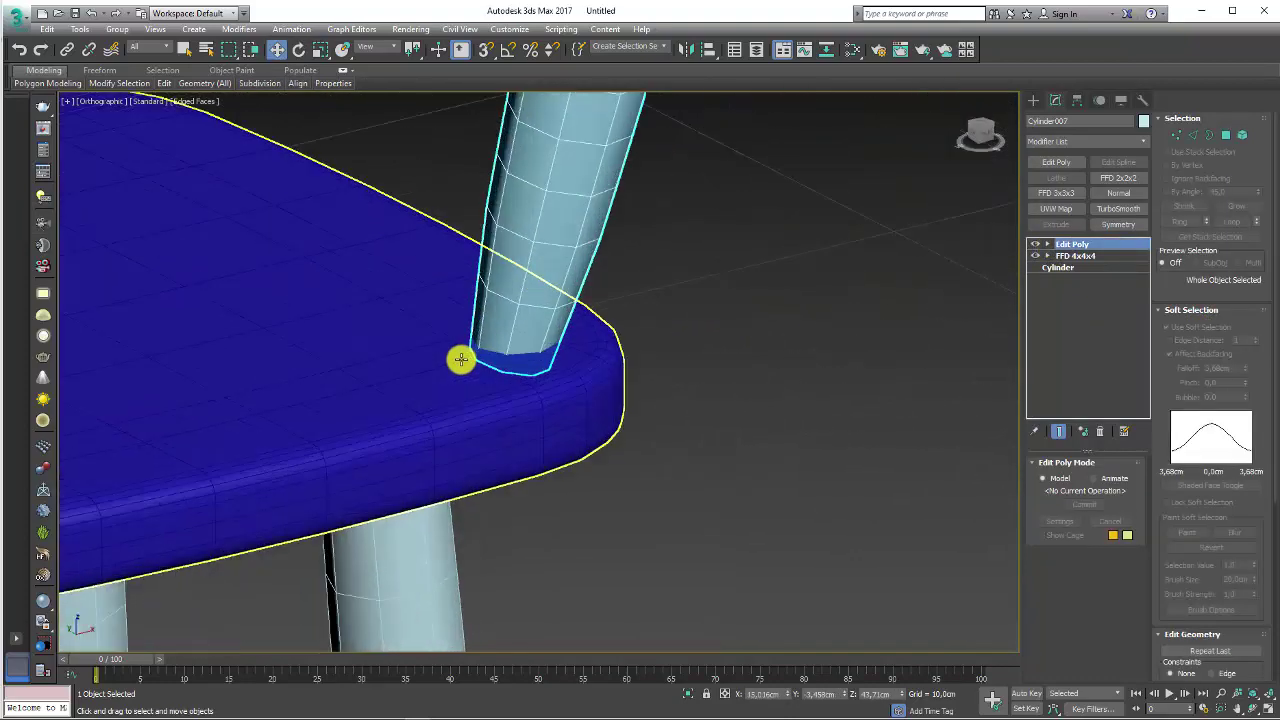
pyautogui.scroll(-2, 626, 355)
pyautogui.scroll(-2, 700, 358)
pyautogui.scroll(-3, 714, 360)
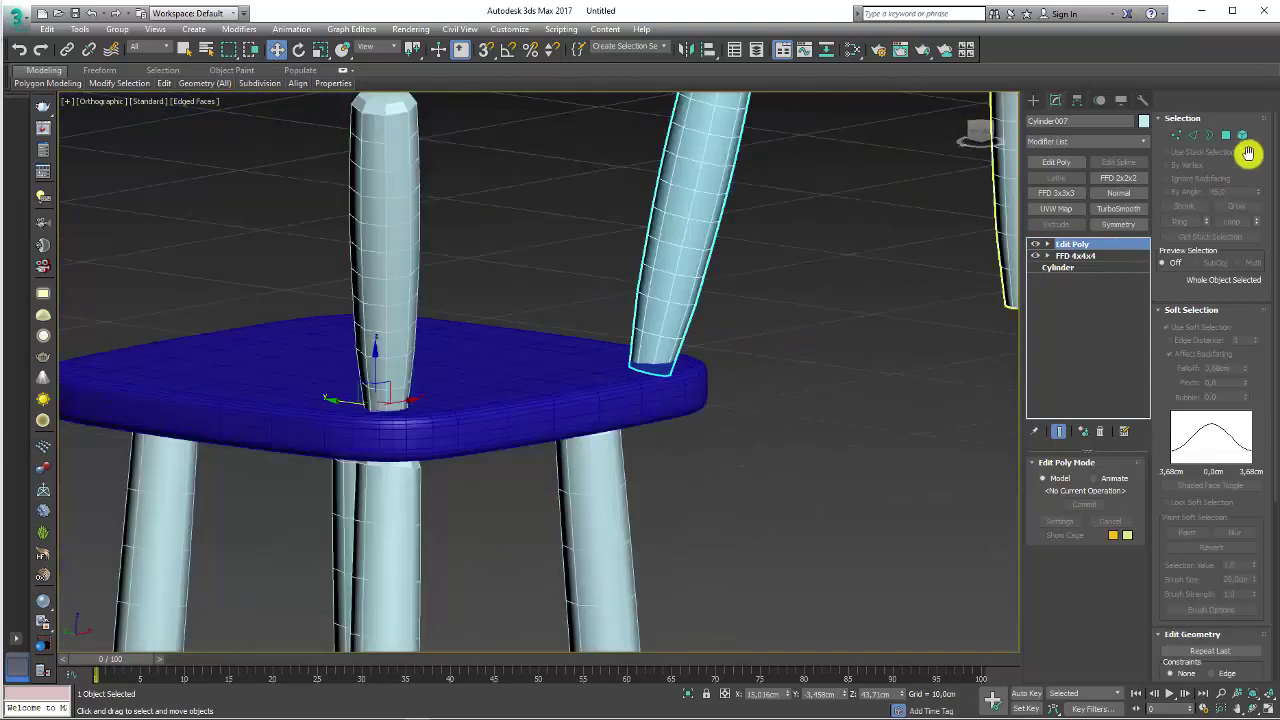
# Step: Select all of Cylinder007's polygons and turn off Use Soft Selection
pyautogui.click(1229, 140)
pyautogui.scroll(-4, 666, 229)
pyautogui.moveTo(666, 229); pyautogui.dragTo(586, 414)
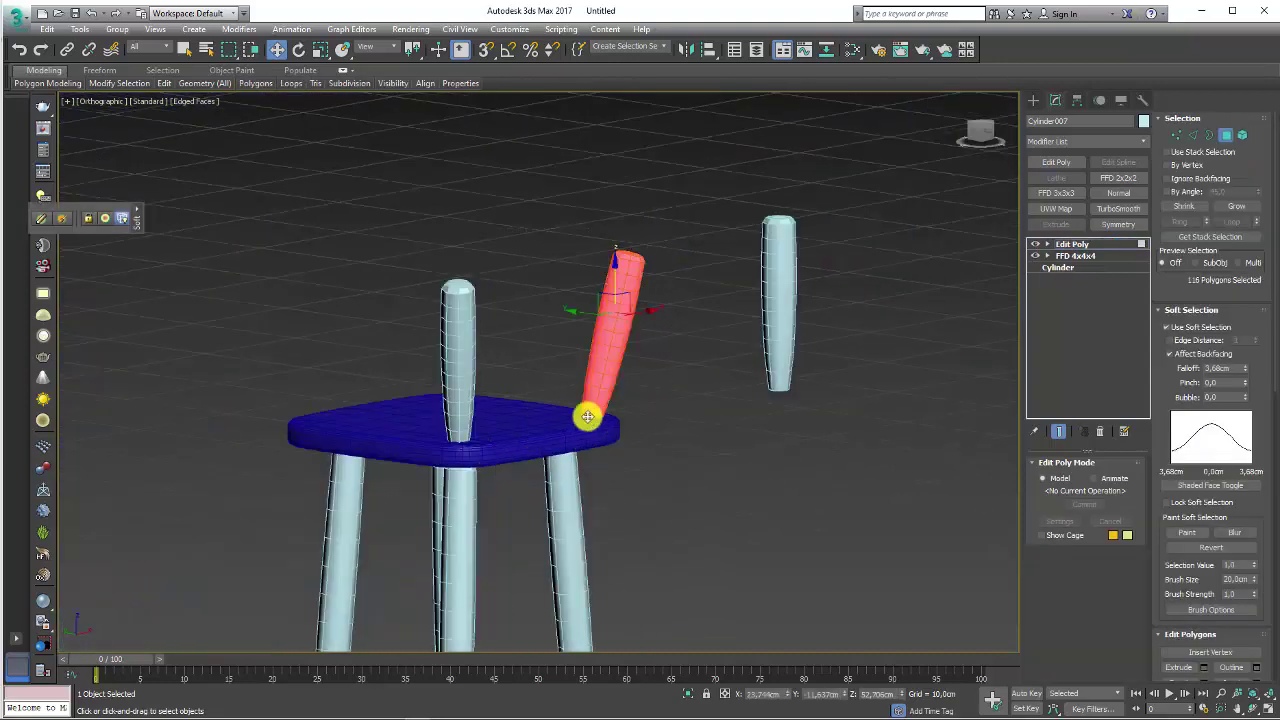
pyautogui.scroll(4, 713, 385)
pyautogui.keyDown('alt'); pyautogui.moveTo(712, 383); pyautogui.dragTo(854, 343, button='middle'); pyautogui.keyUp('alt')
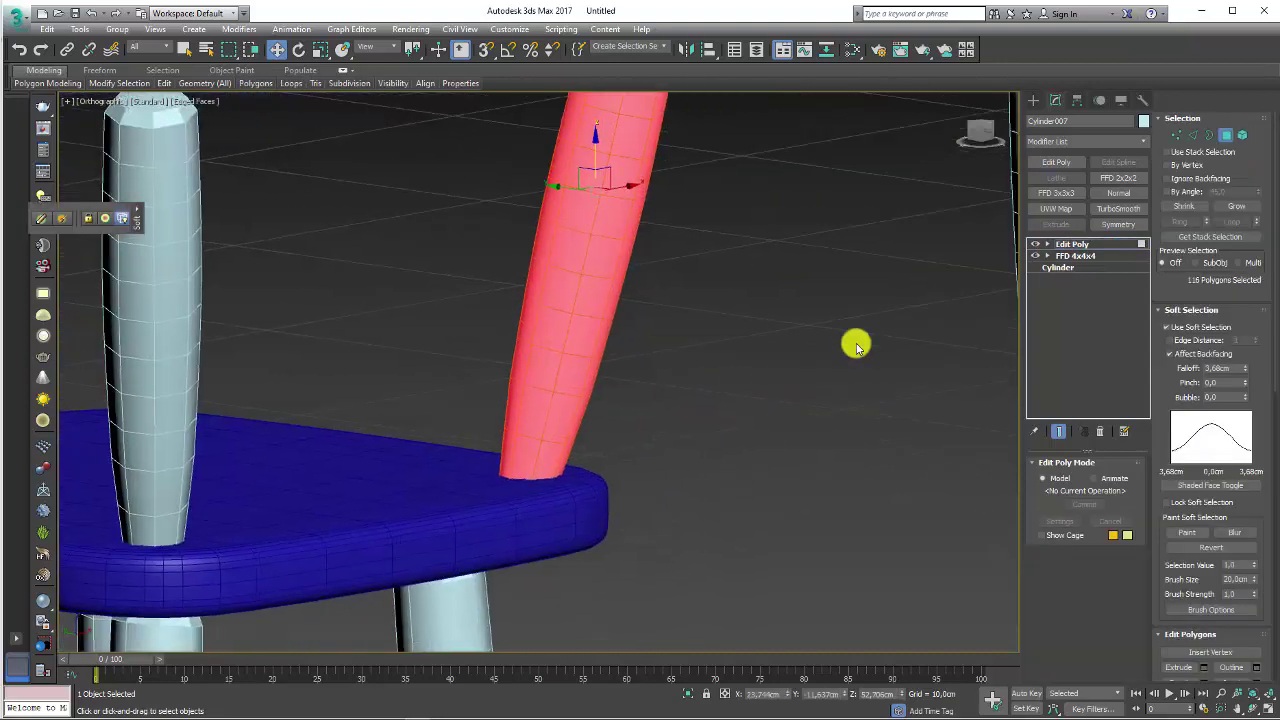
pyautogui.click(1166, 327)
pyautogui.scroll(-3, 808, 392)
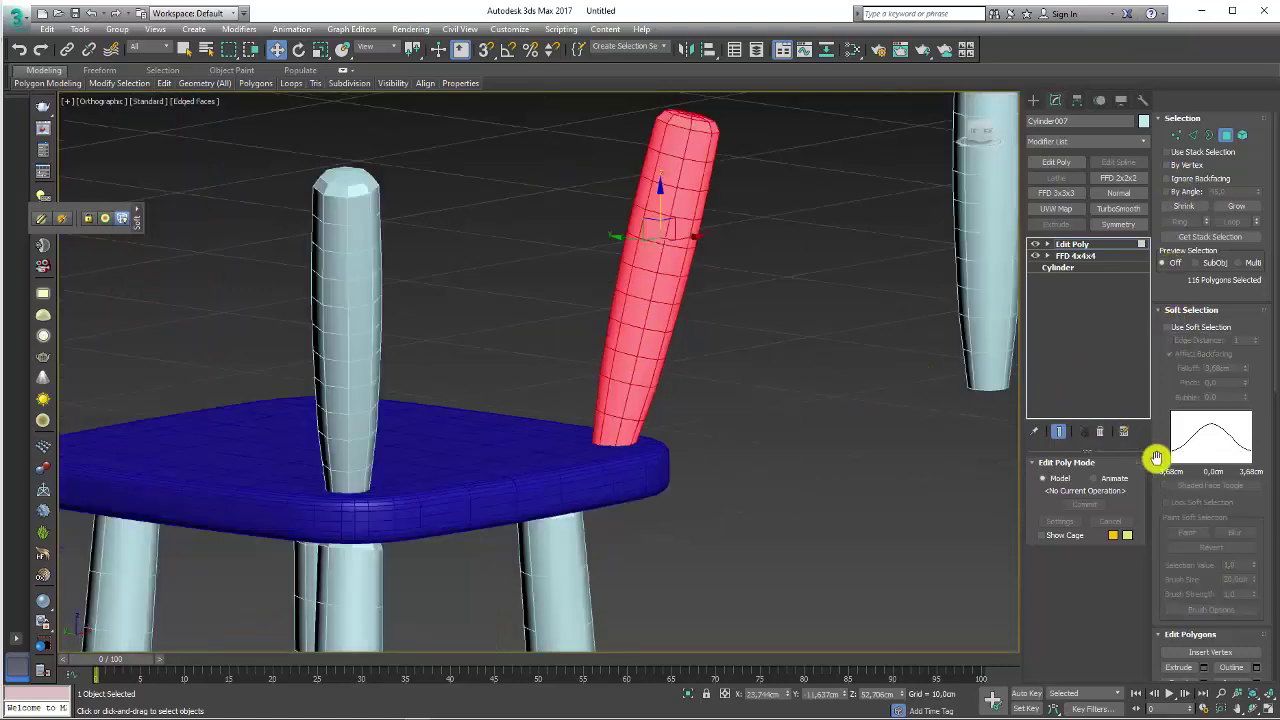
pyautogui.moveTo(1157, 458); pyautogui.dragTo(1152, 57)
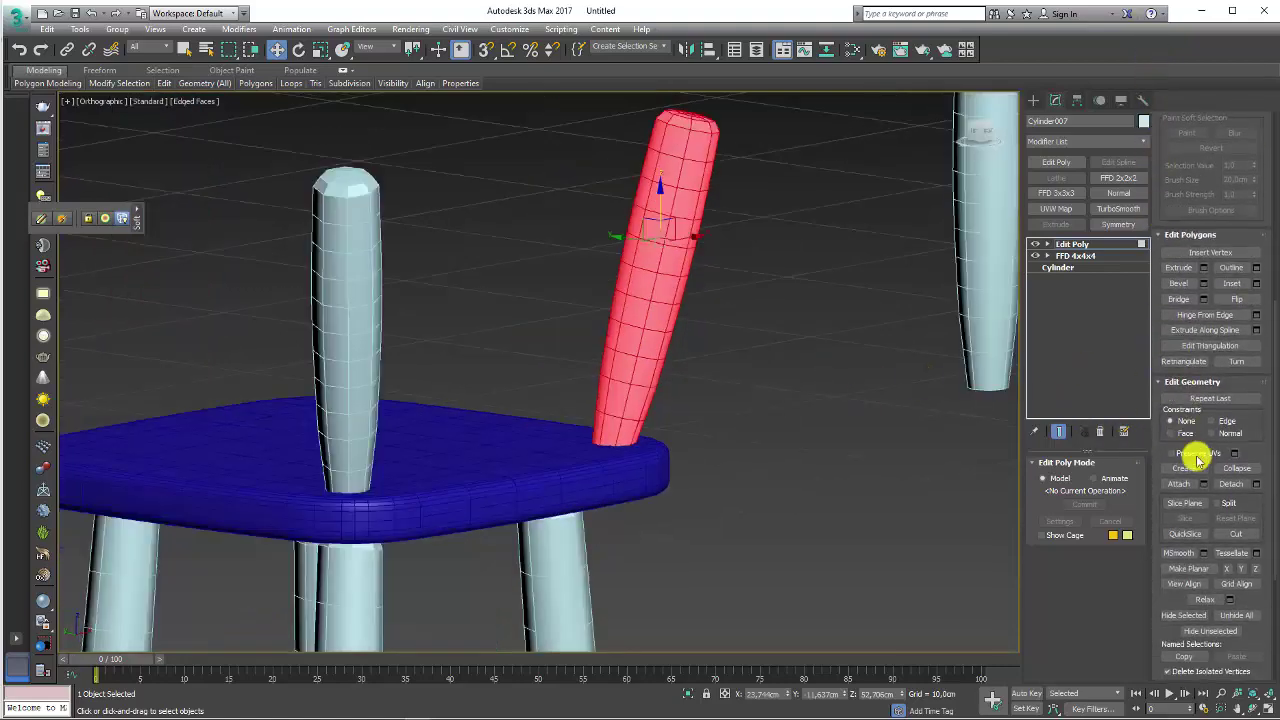
# Step: Turn on Slice Plane for Cylinder007, then raise and tilt it up the post
pyautogui.click(1184, 503)
pyautogui.scroll(-3, 785, 380)
pyautogui.moveTo(777, 409); pyautogui.dragTo(762, 366, button='middle')
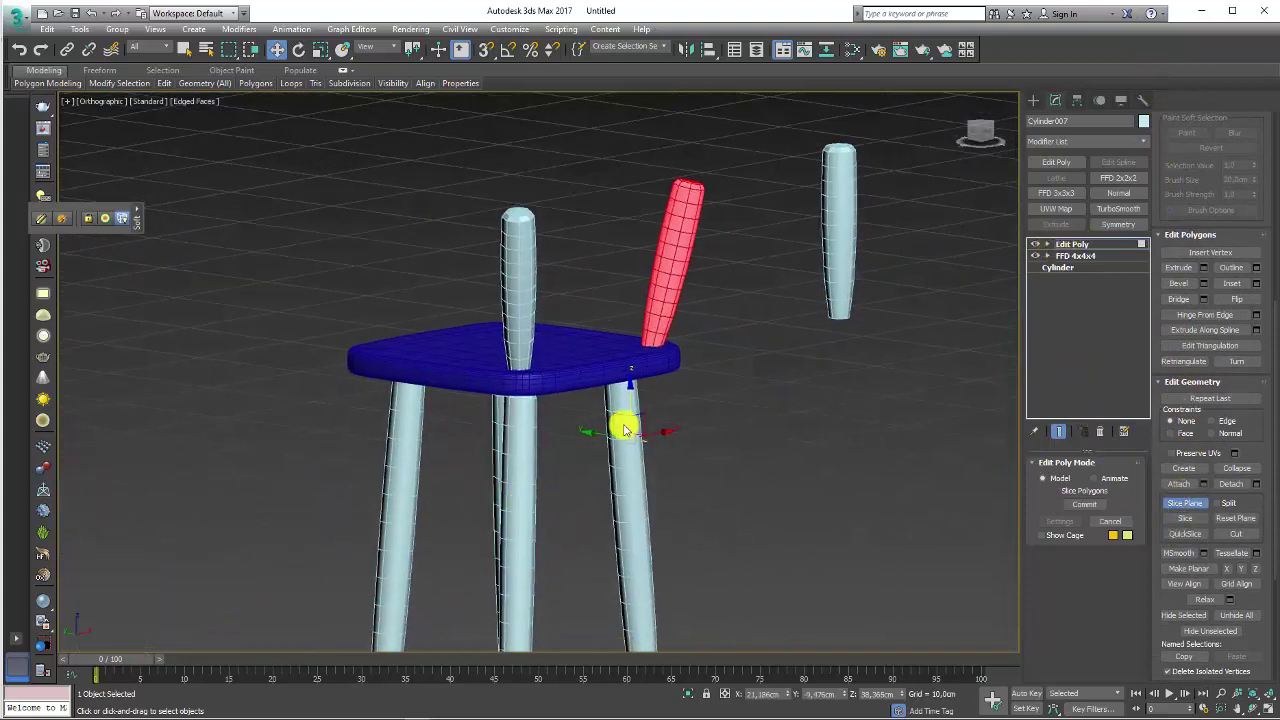
pyautogui.moveTo(628, 398); pyautogui.dragTo(636, 343)
pyautogui.moveTo(638, 301)
pyautogui.keyDown('alt'); pyautogui.mouseDown(button='middle')
pyautogui.moveTo(643, 386)
pyautogui.moveTo(643, 329)
pyautogui.moveTo(592, 317)
pyautogui.mouseUp(button='middle'); pyautogui.keyUp('alt')
pyautogui.scroll(5, 657, 366)
pyautogui.press('e')
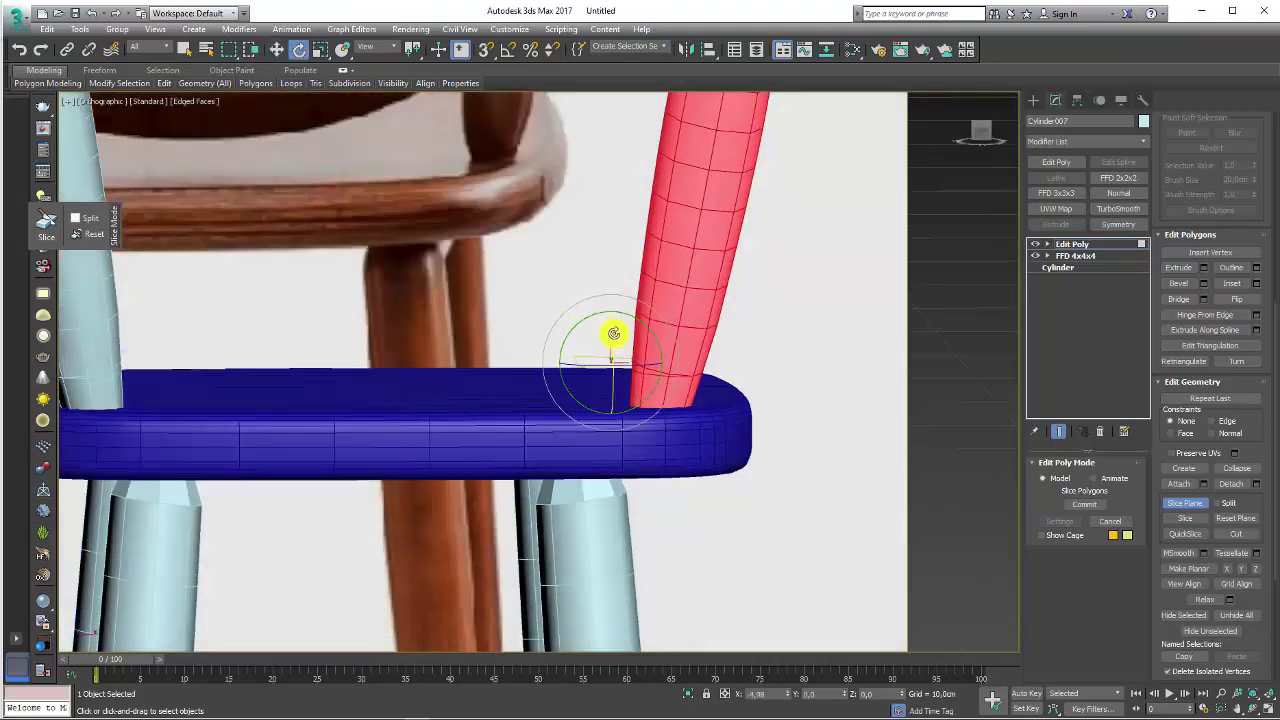
pyautogui.press('w')
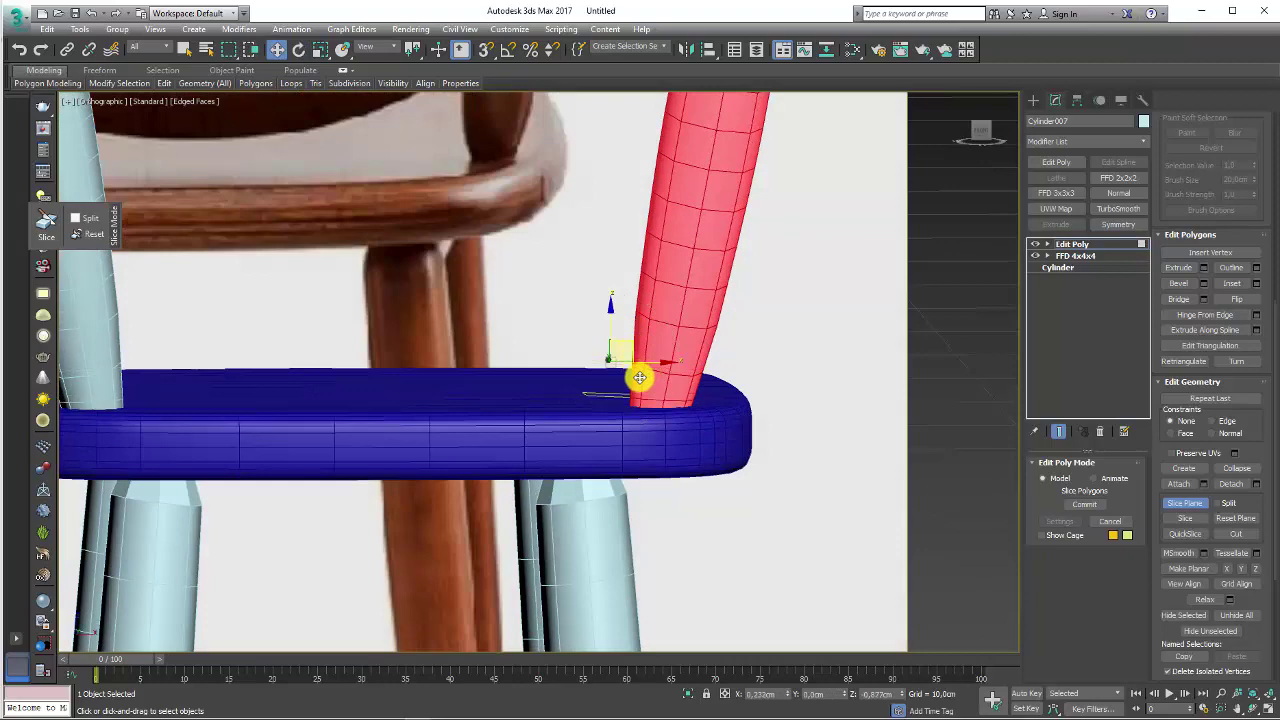
pyautogui.press('e')
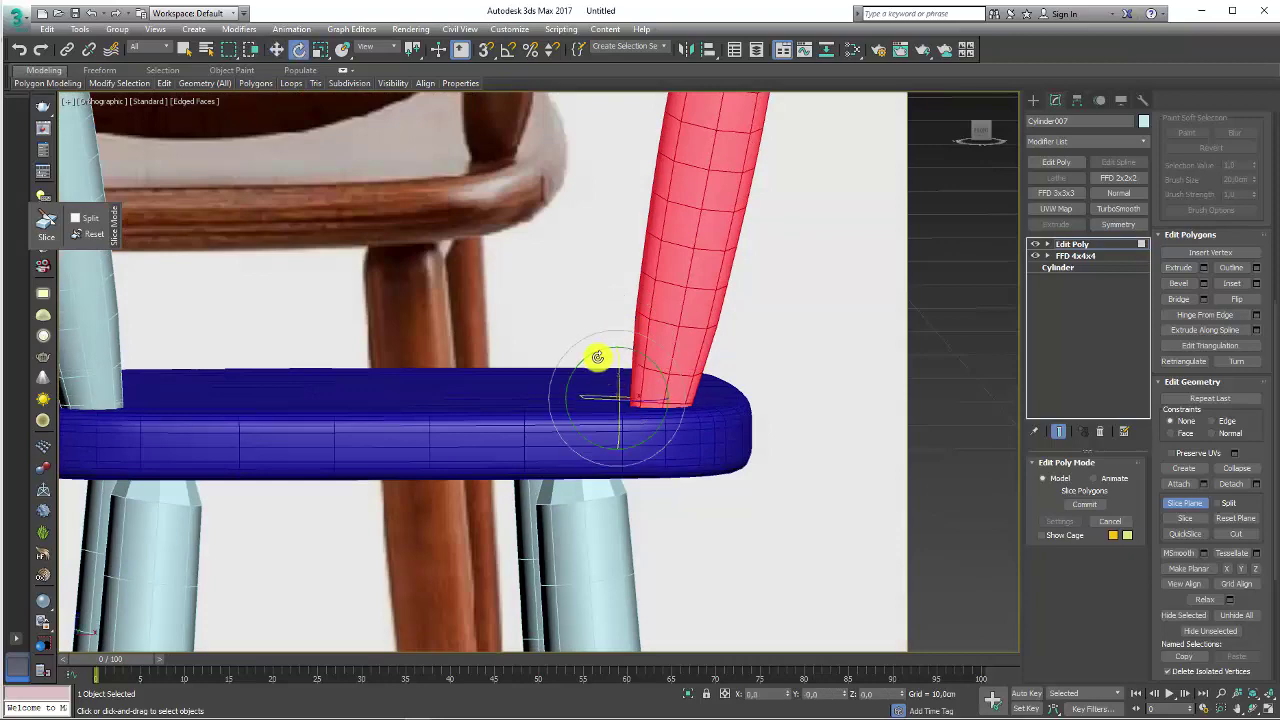
pyautogui.moveTo(597, 357); pyautogui.dragTo(600, 358)
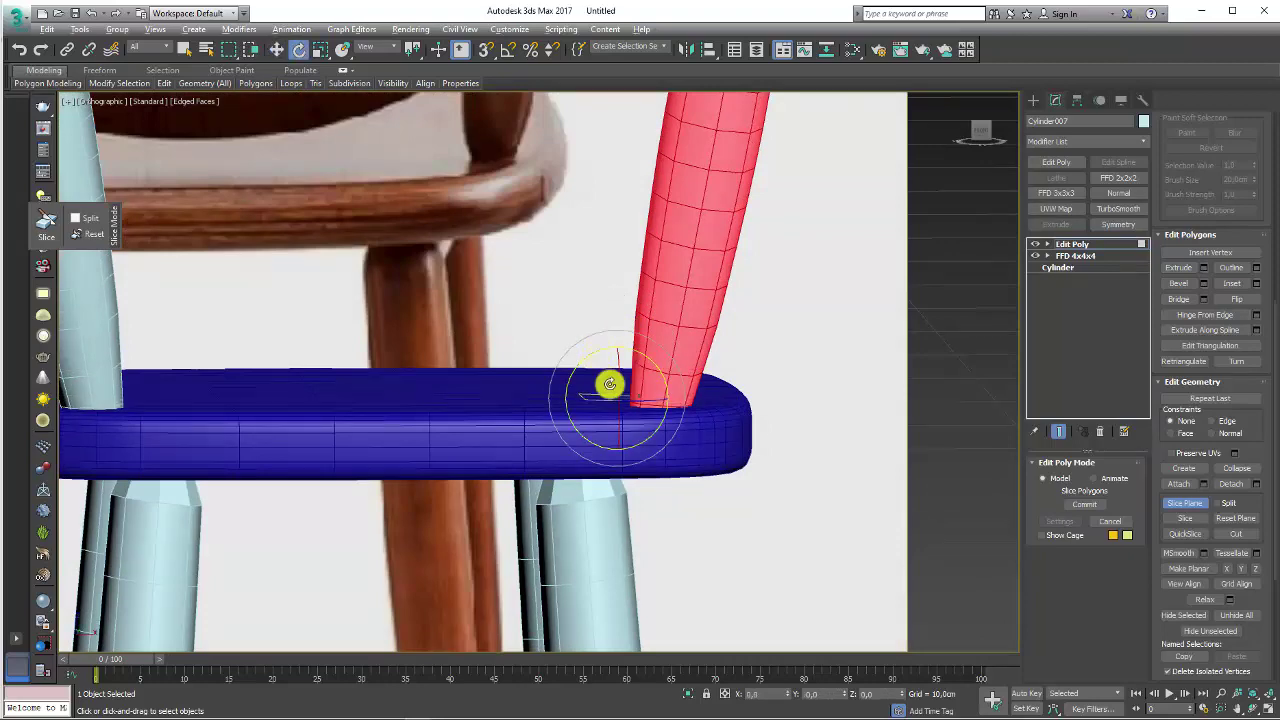
# Step: Enlarge the slice plane and tilt it to match the seat top in front wireframe view
pyautogui.moveTo(610, 384)
pyautogui.keyDown('alt'); pyautogui.mouseDown(button='middle')
pyautogui.moveTo(680, 429)
pyautogui.moveTo(680, 466)
pyautogui.moveTo(651, 400)
pyautogui.moveTo(770, 383)
pyautogui.moveTo(814, 431)
pyautogui.moveTo(651, 460)
pyautogui.mouseUp(button='middle'); pyautogui.keyUp('alt')
pyautogui.press('r')
pyautogui.moveTo(614, 403); pyautogui.dragTo(617, 56)
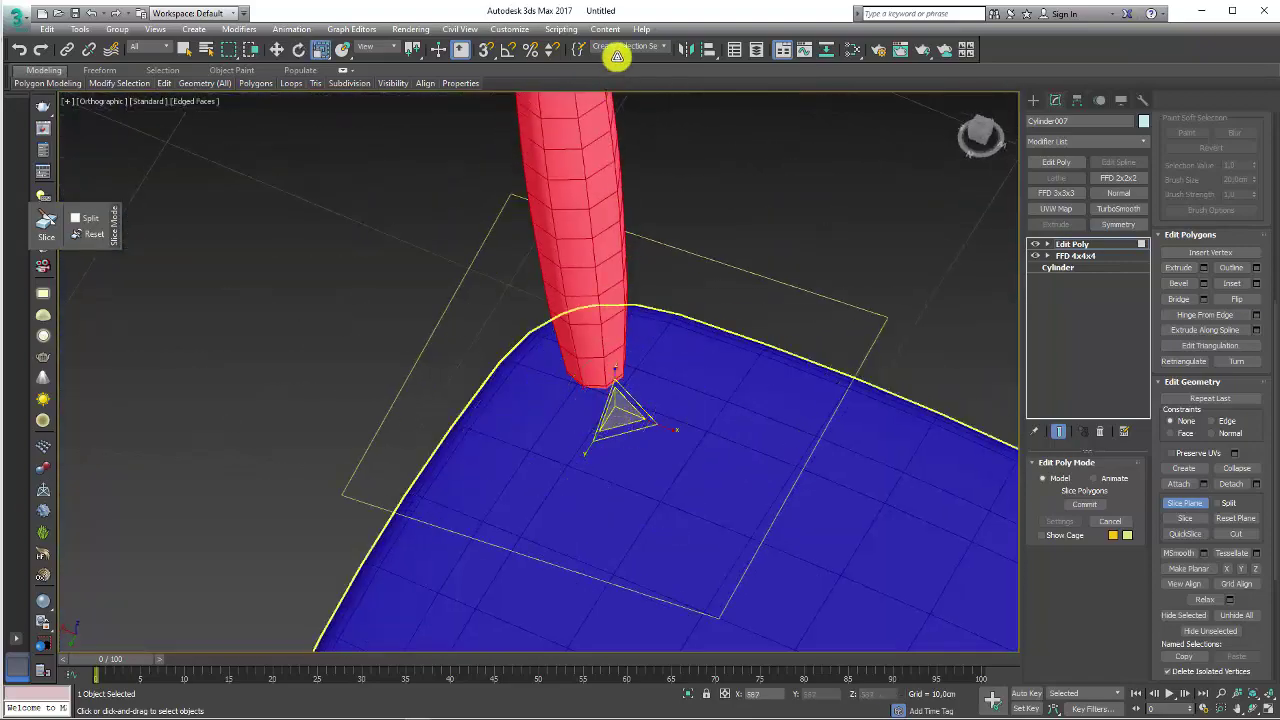
pyautogui.moveTo(663, 443)
pyautogui.keyDown('alt'); pyautogui.mouseDown(button='middle')
pyautogui.moveTo(537, 360)
pyautogui.moveTo(547, 389)
pyautogui.mouseUp(button='middle'); pyautogui.keyUp('alt')
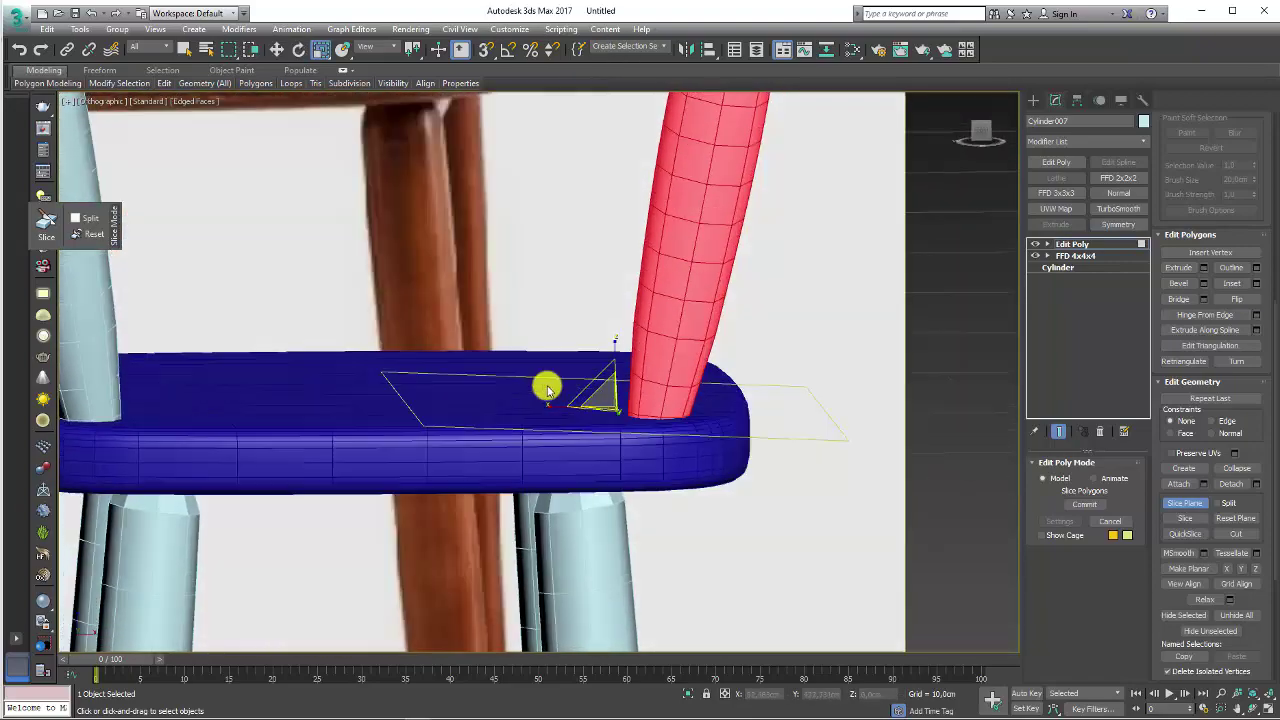
pyautogui.press('e')
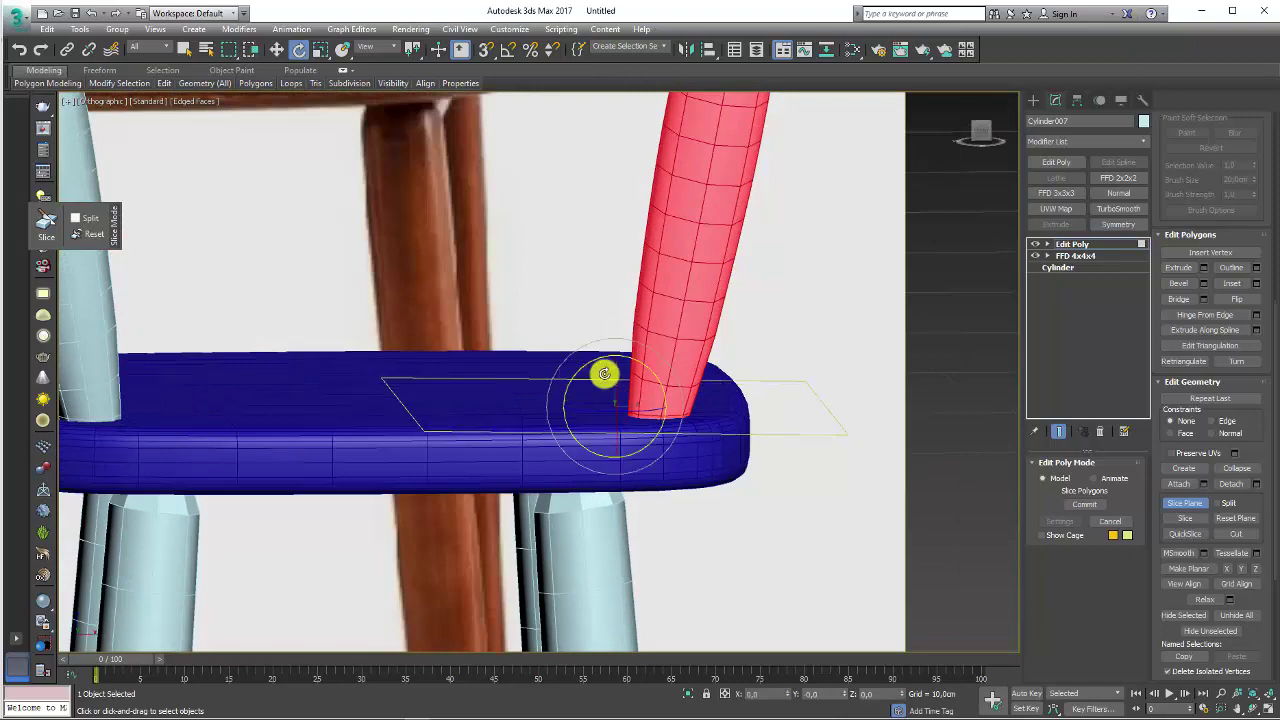
pyautogui.press('f')
pyautogui.scroll(5, 634, 400)
pyautogui.scroll(-3, 634, 414)
pyautogui.press('F3')
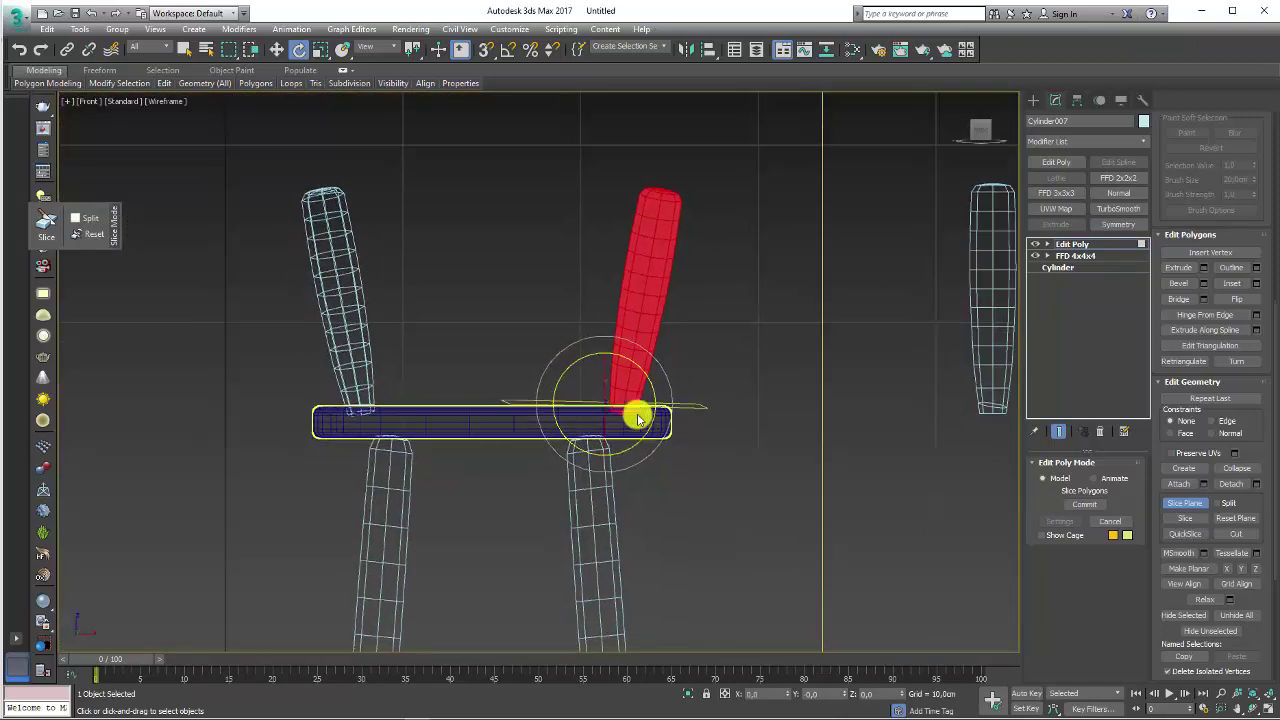
pyautogui.scroll(5, 638, 418)
pyautogui.moveTo(563, 369)
pyautogui.mouseDown()
pyautogui.moveTo(517, 369)
pyautogui.moveTo(585, 377)
pyautogui.mouseUp()
pyautogui.press('w')
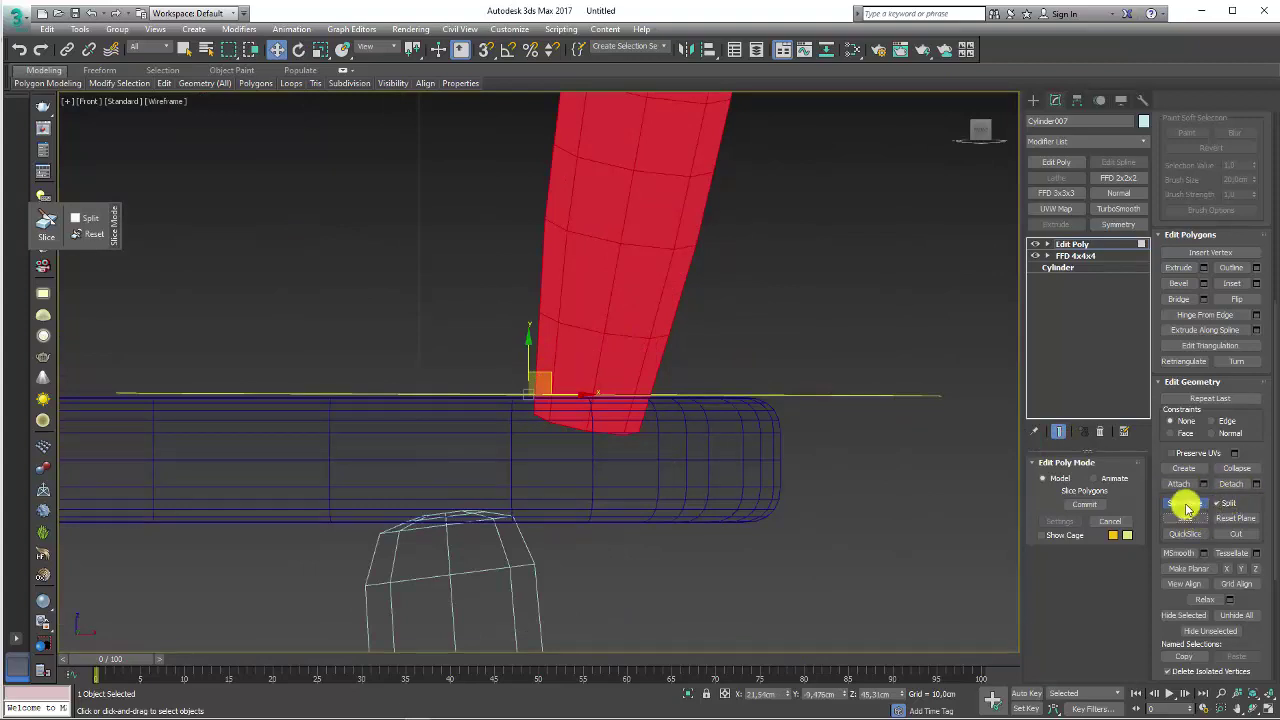
# Step: Slice the post at the seat top and clear the face selection
pyautogui.click(1185, 504)
pyautogui.scroll(-4, 706, 365)
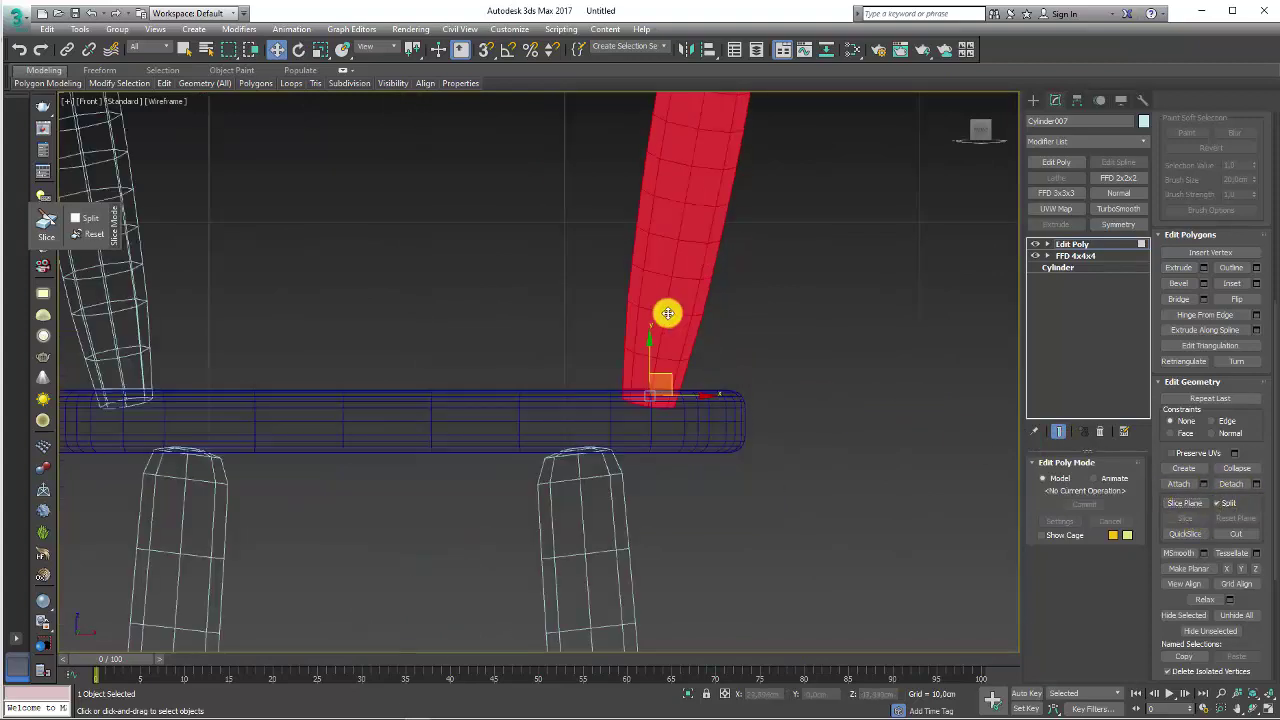
pyautogui.click(663, 405)
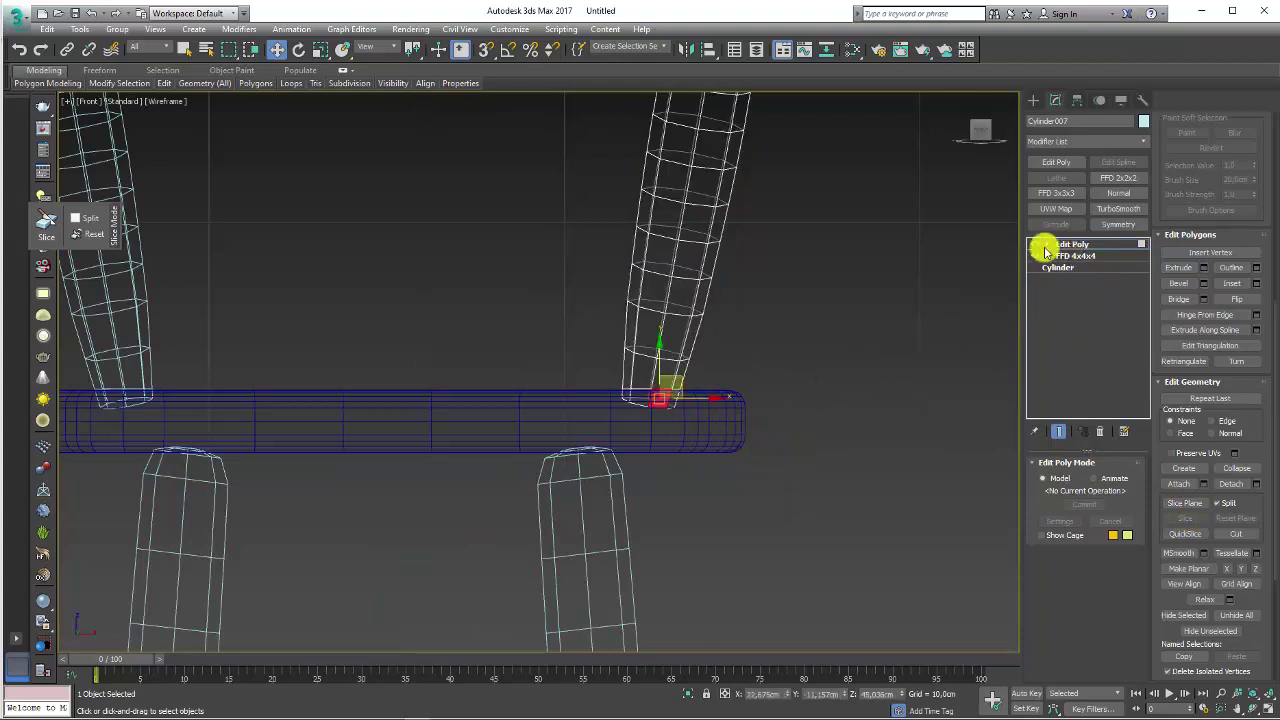
# Step: Clear the element selection on Cylinder007 and return to the top Edit Poly level
pyautogui.click(1046, 248)
pyautogui.click(1066, 302)
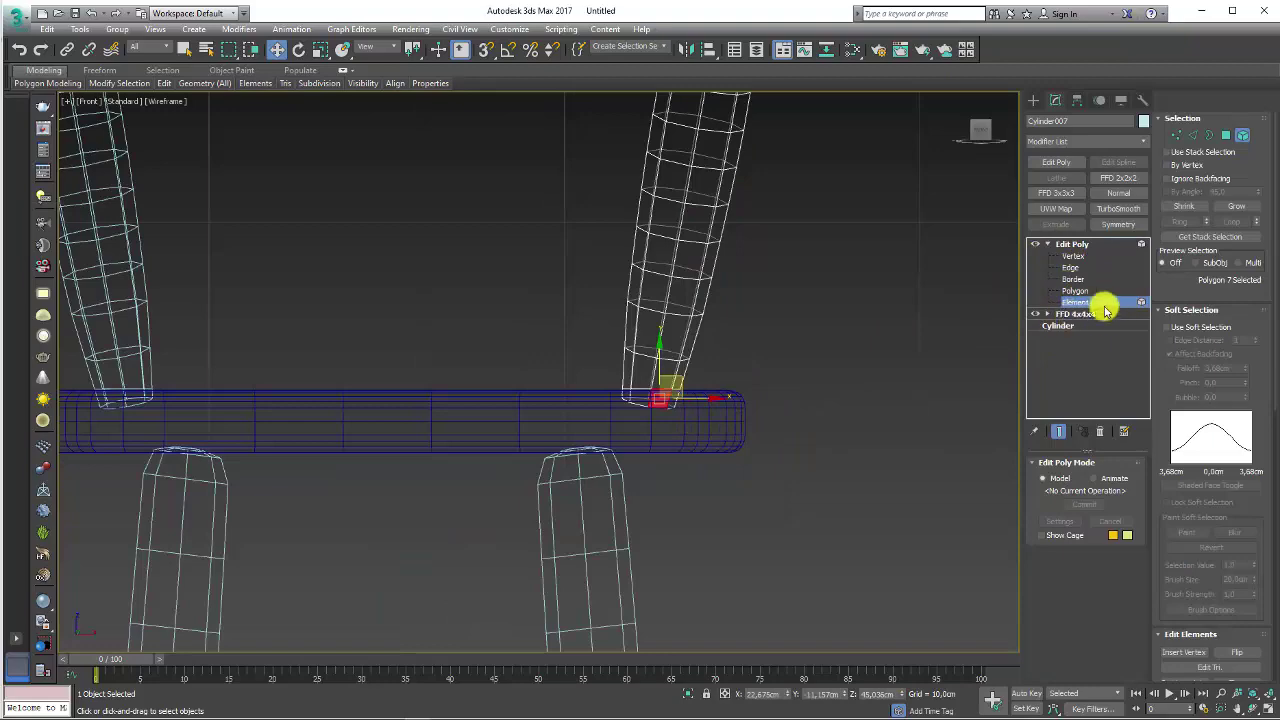
pyautogui.click(608, 397)
pyautogui.click(777, 508)
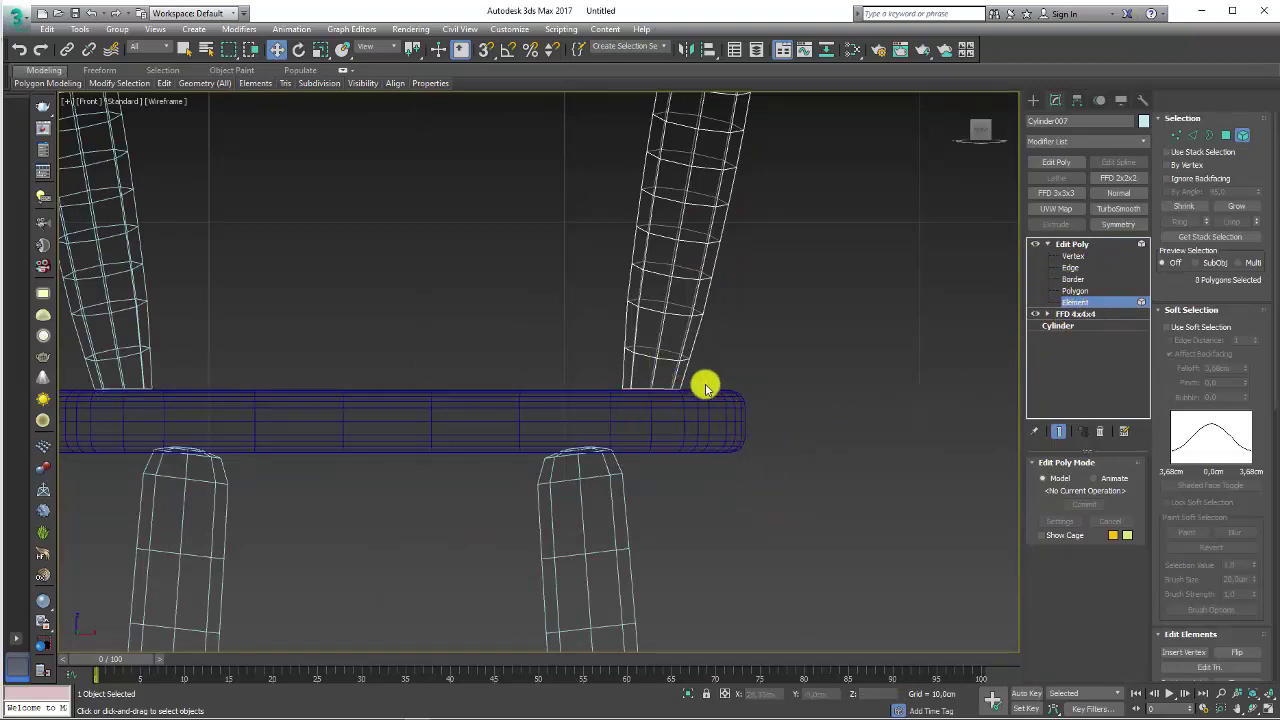
pyautogui.click(1100, 240)
# Step: Show Edged Faces, isolate Cylinder007 with Alt+Q, and zoom to its cut end
pyautogui.moveTo(806, 324)
pyautogui.keyDown('alt'); pyautogui.mouseDown(button='middle')
pyautogui.moveTo(720, 429)
pyautogui.moveTo(760, 389)
pyautogui.moveTo(768, 473)
pyautogui.moveTo(891, 477)
pyautogui.moveTo(823, 489)
pyautogui.moveTo(783, 445)
pyautogui.moveTo(666, 543)
pyautogui.moveTo(580, 469)
pyautogui.moveTo(477, 471)
pyautogui.mouseUp(button='middle'); pyautogui.keyUp('alt')
pyautogui.press('F3')
pyautogui.hotkey('alt', 'q')
pyautogui.scroll(3, 596, 352)
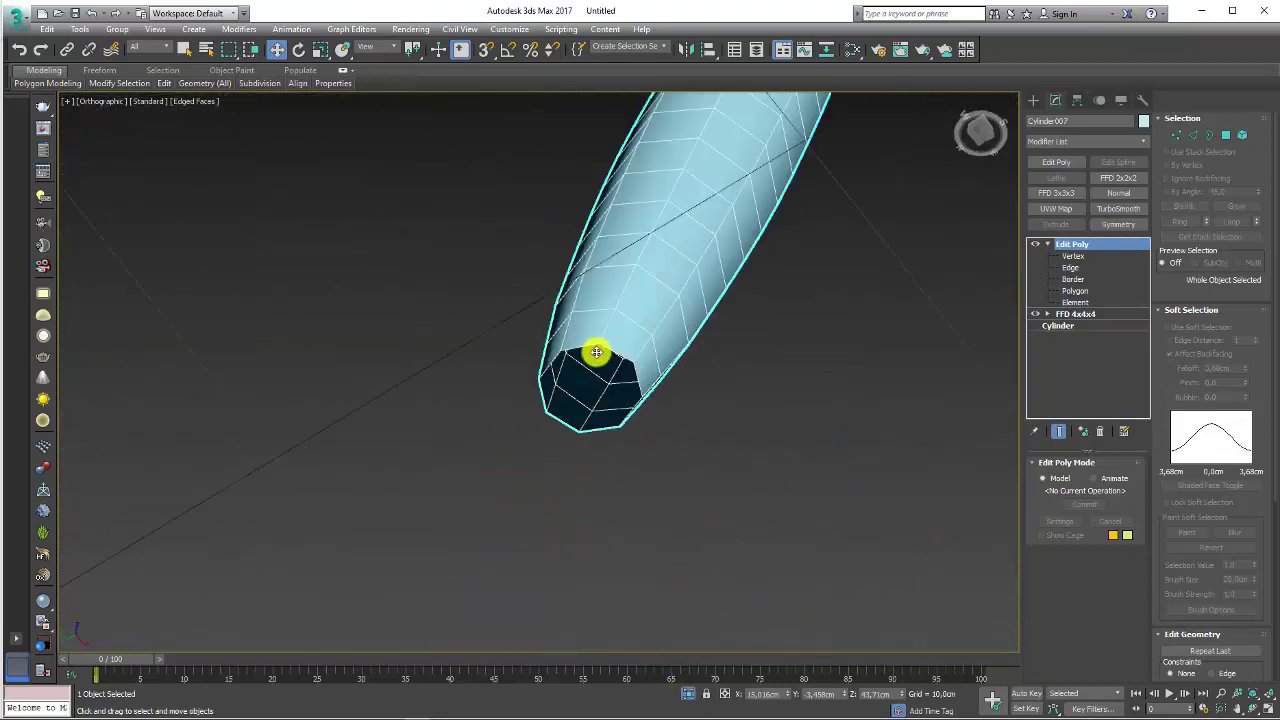
pyautogui.scroll(3, 596, 352)
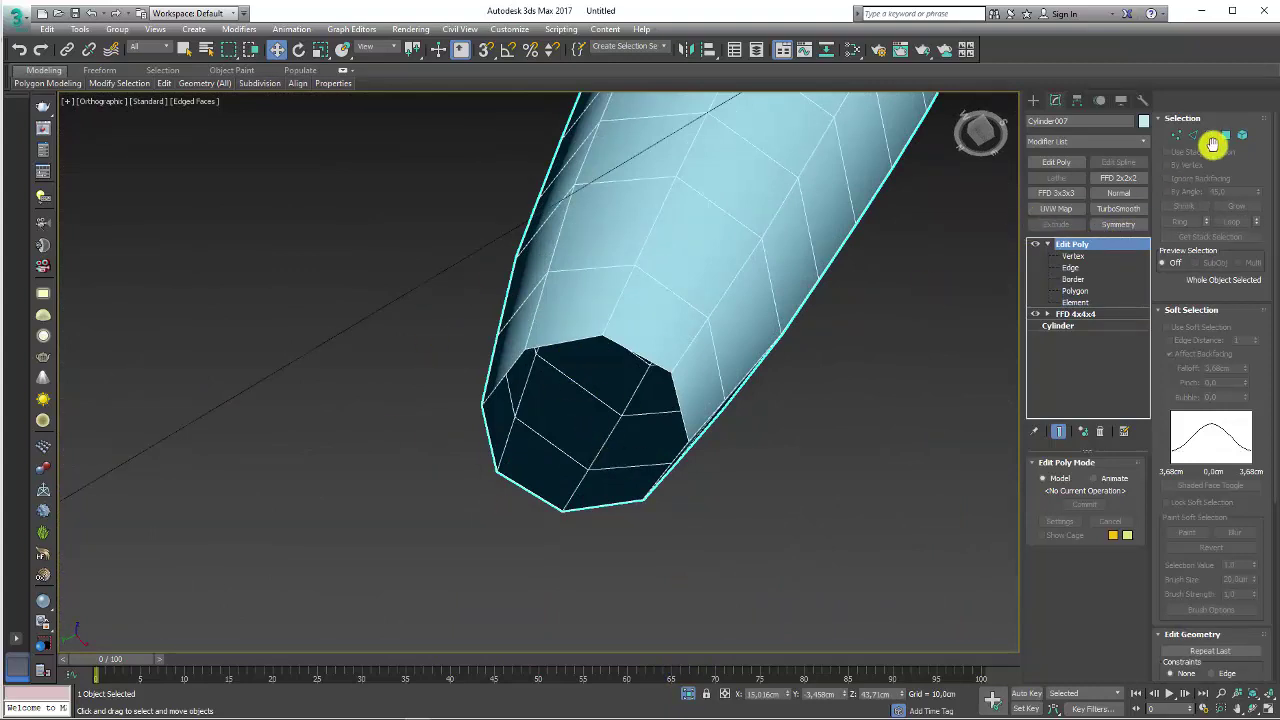
# Step: Select the open border at the post's cut end and cap it
pyautogui.press('3')
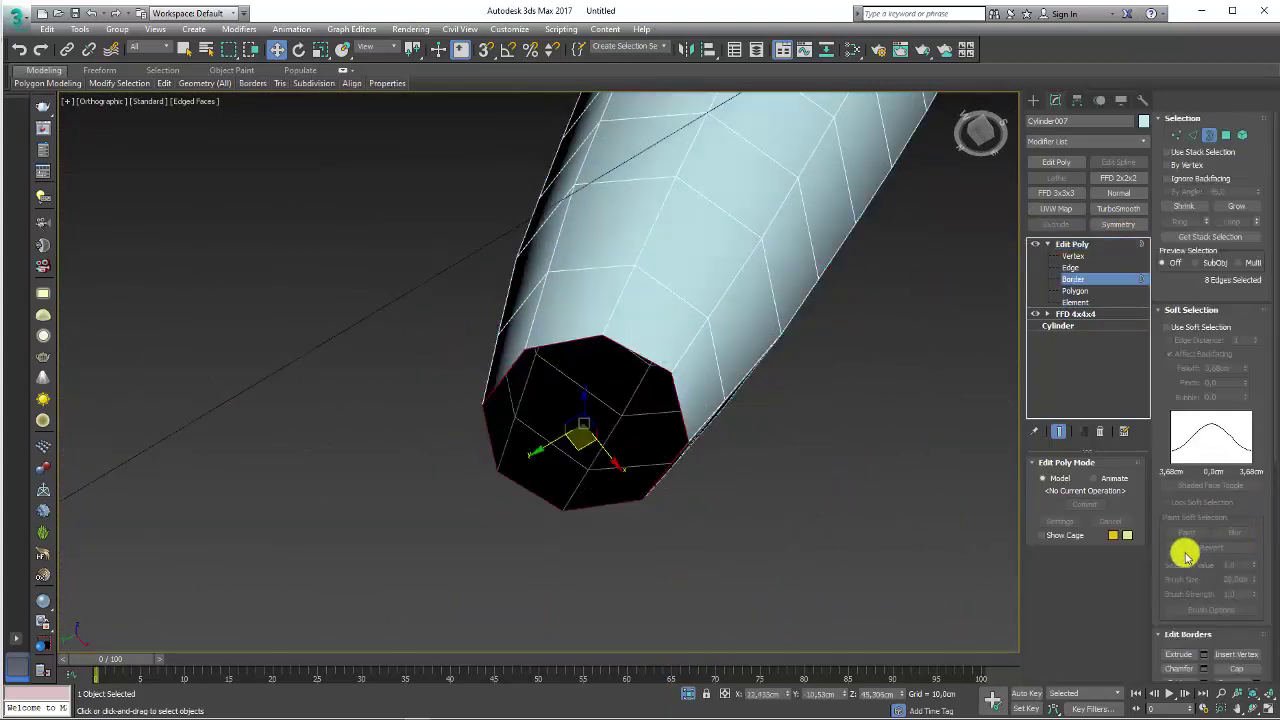
pyautogui.scroll(-5, 1165, 566)
pyautogui.click(1235, 389)
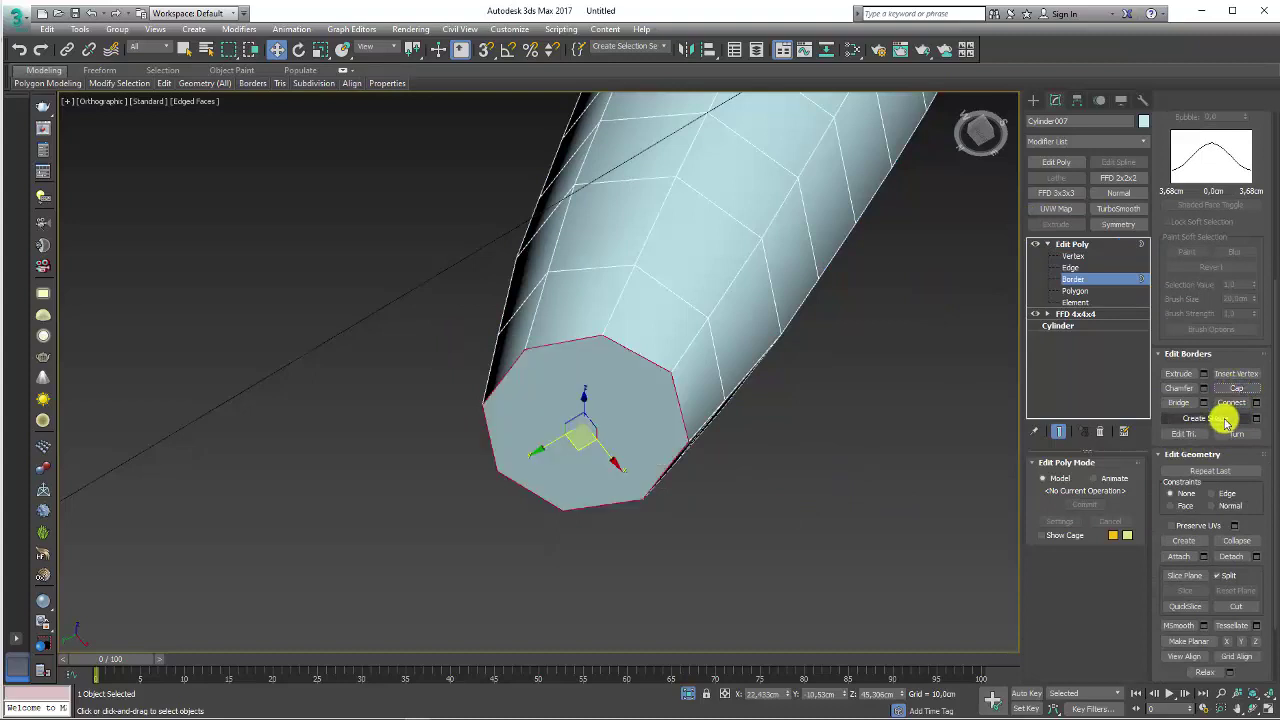
# Step: Cut an edge across the new cap face and return to the full stool view
pyautogui.hotkey('alt', 'c')
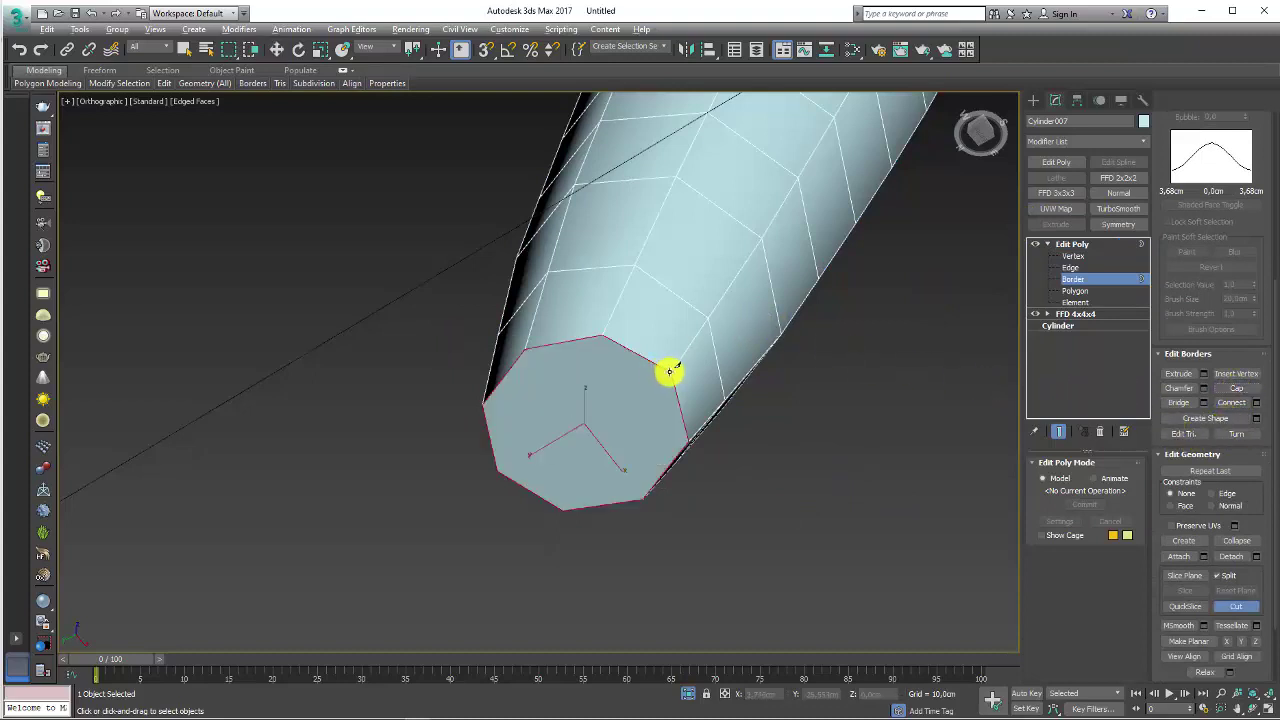
pyautogui.click(499, 470)
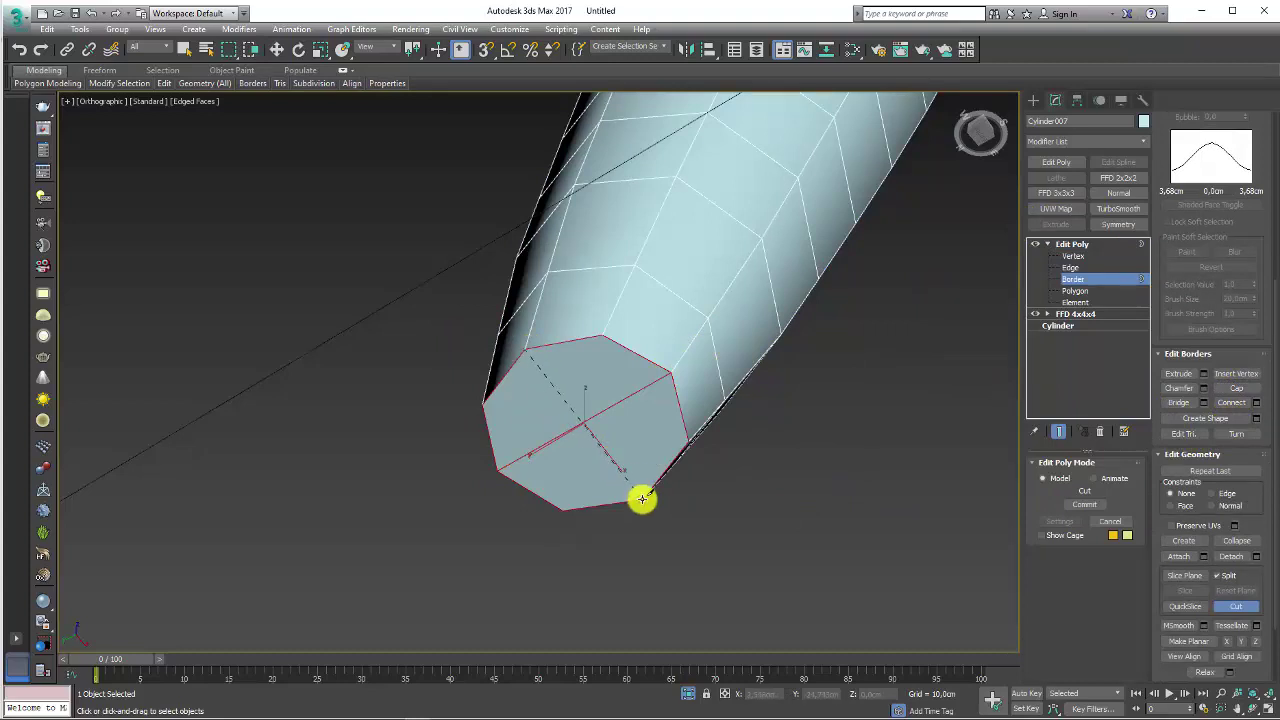
pyautogui.scroll(-5, 748, 457)
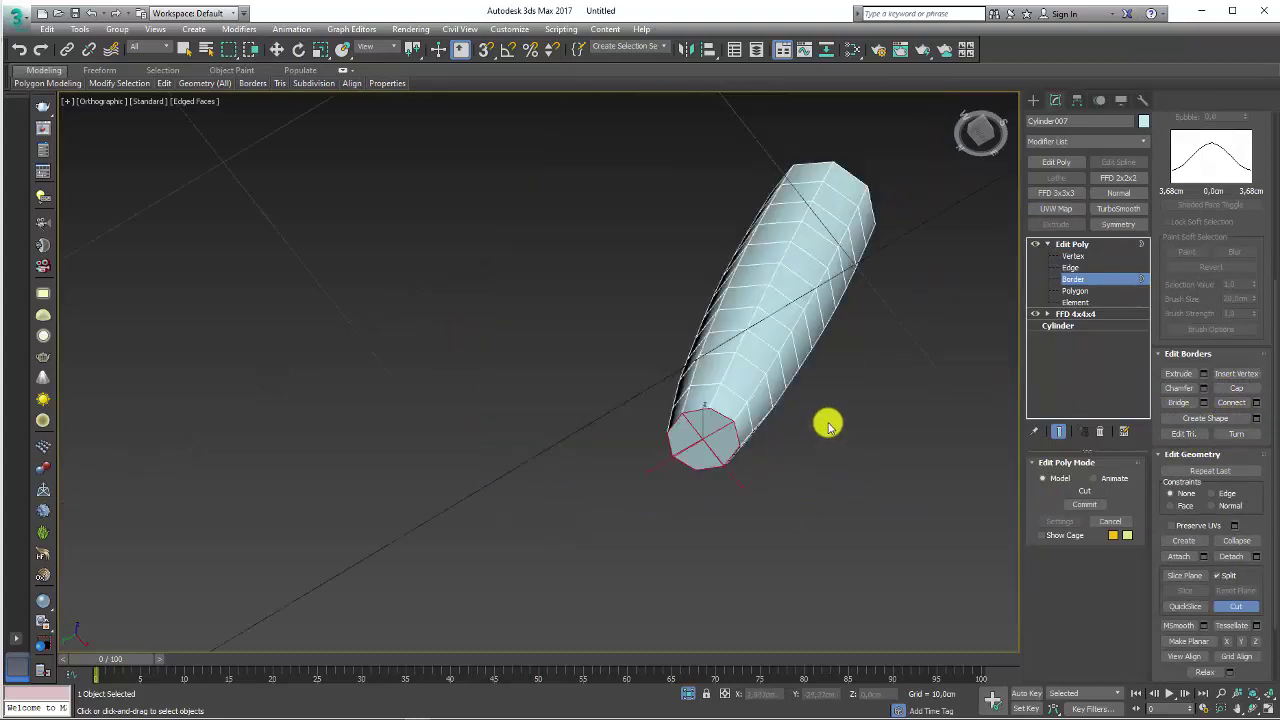
pyautogui.click(1072, 244)
pyautogui.keyDown('alt'); pyautogui.moveTo(714, 449); pyautogui.dragTo(583, 263, button='middle'); pyautogui.keyUp('alt')
pyautogui.scroll(-3, 656, 358)
pyautogui.scroll(5, 648, 237)
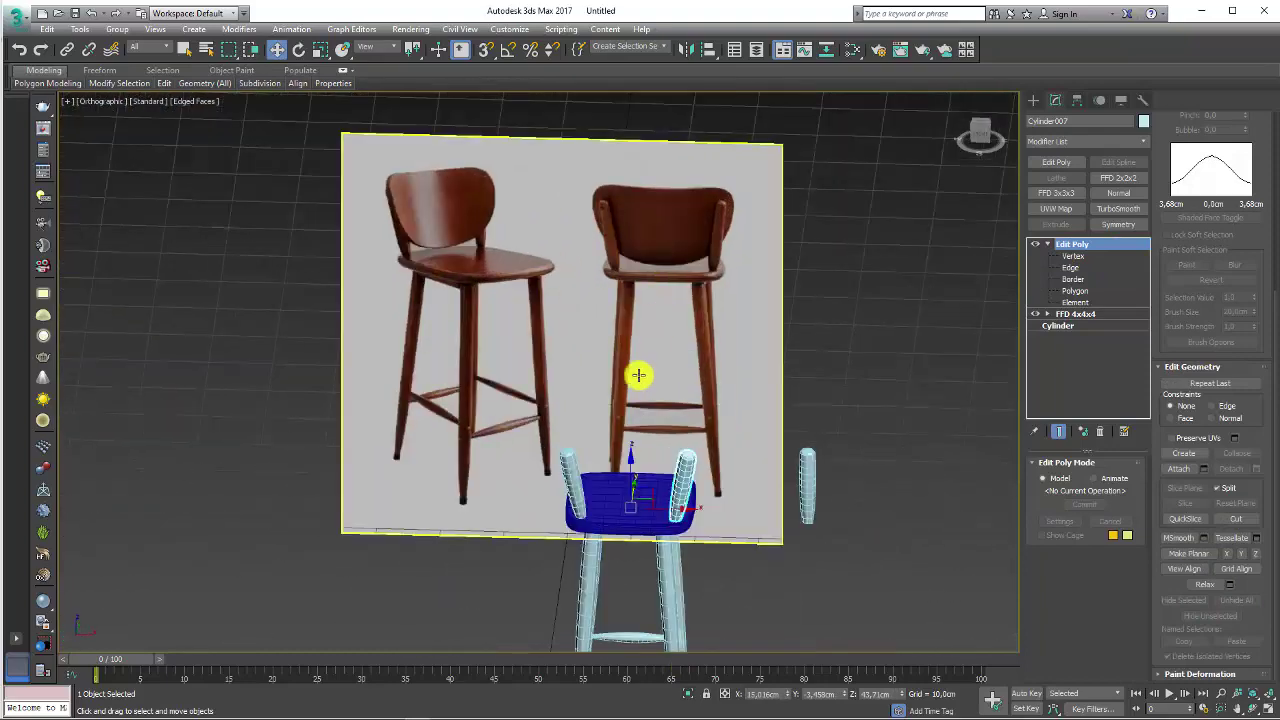
# Step: In the Front view, draw Box002 over the backrest area between the two rear posts
pyautogui.press('f')
pyautogui.scroll(-2, 590, 275)
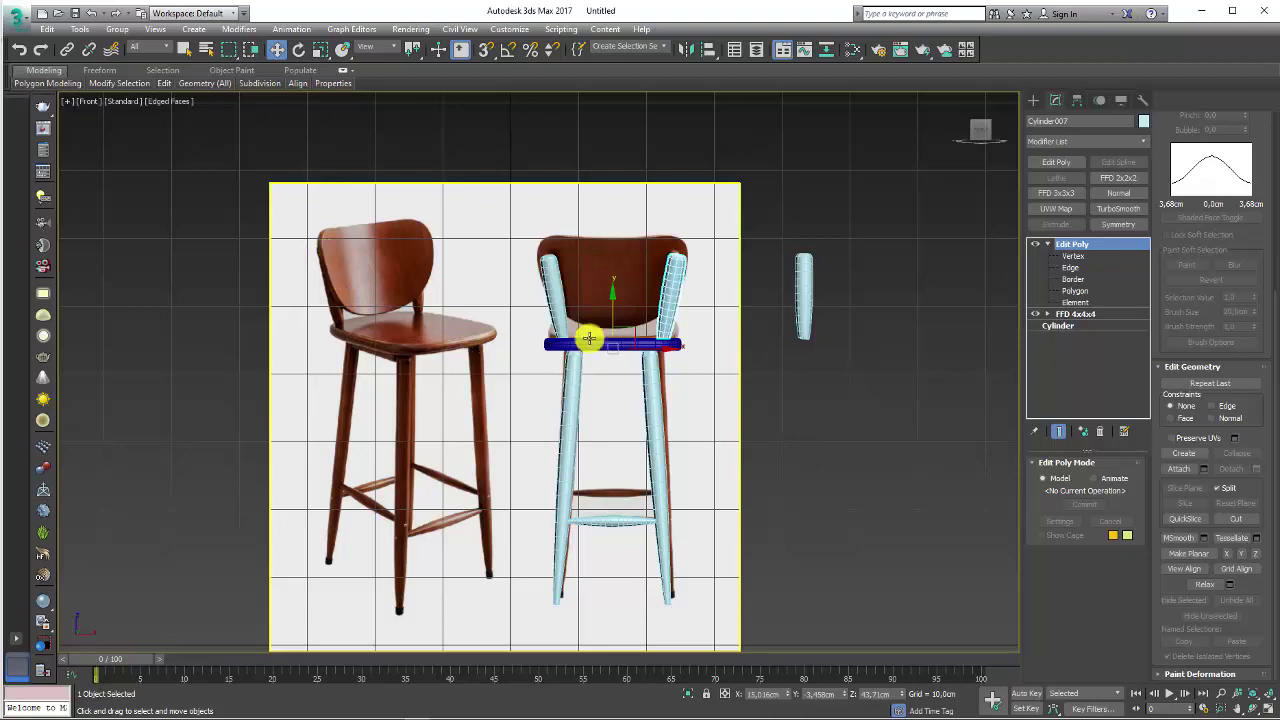
pyautogui.scroll(5, 589, 339)
pyautogui.click(537, 351)
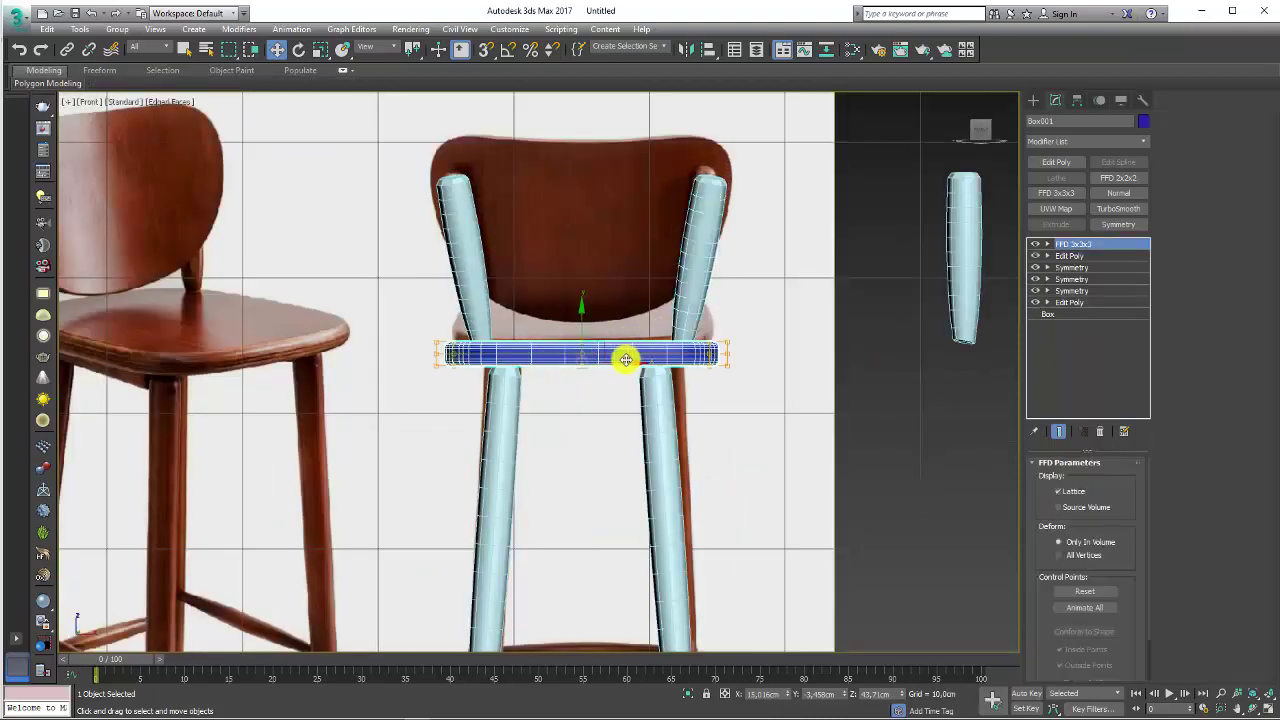
pyautogui.moveTo(654, 323); pyautogui.dragTo(669, 418, button='middle')
pyautogui.click(1034, 101)
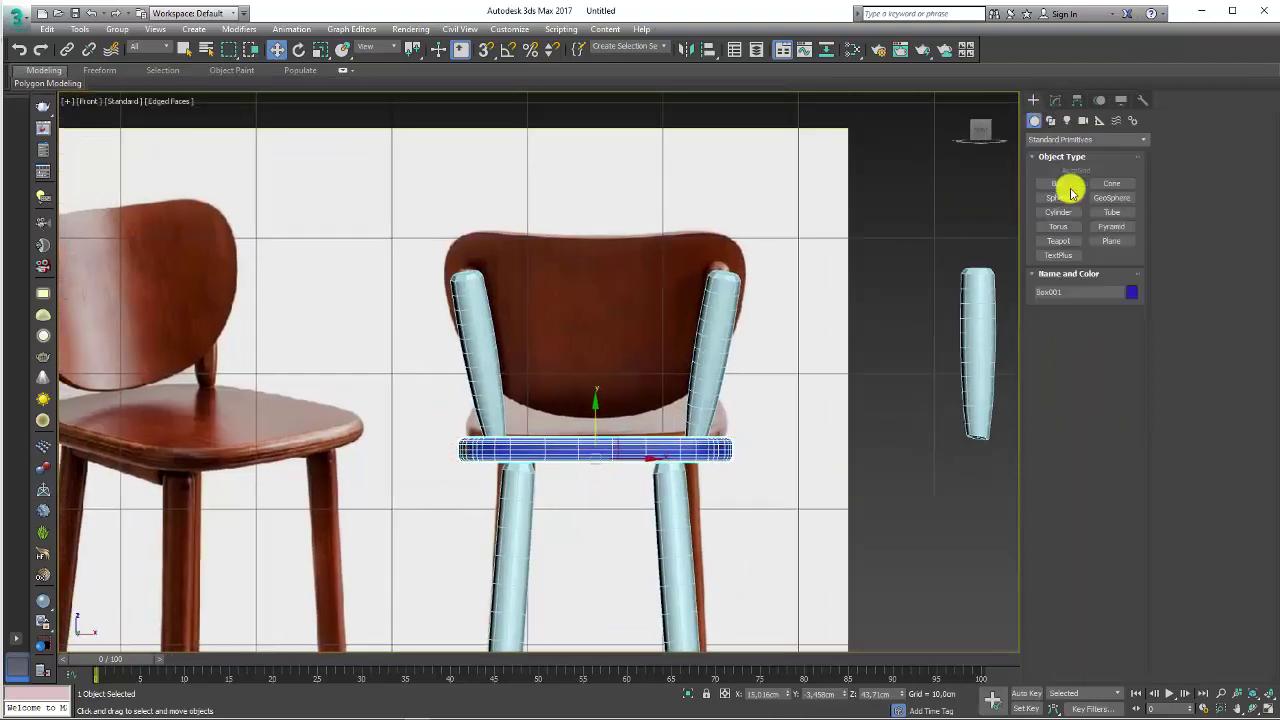
pyautogui.click(1056, 186)
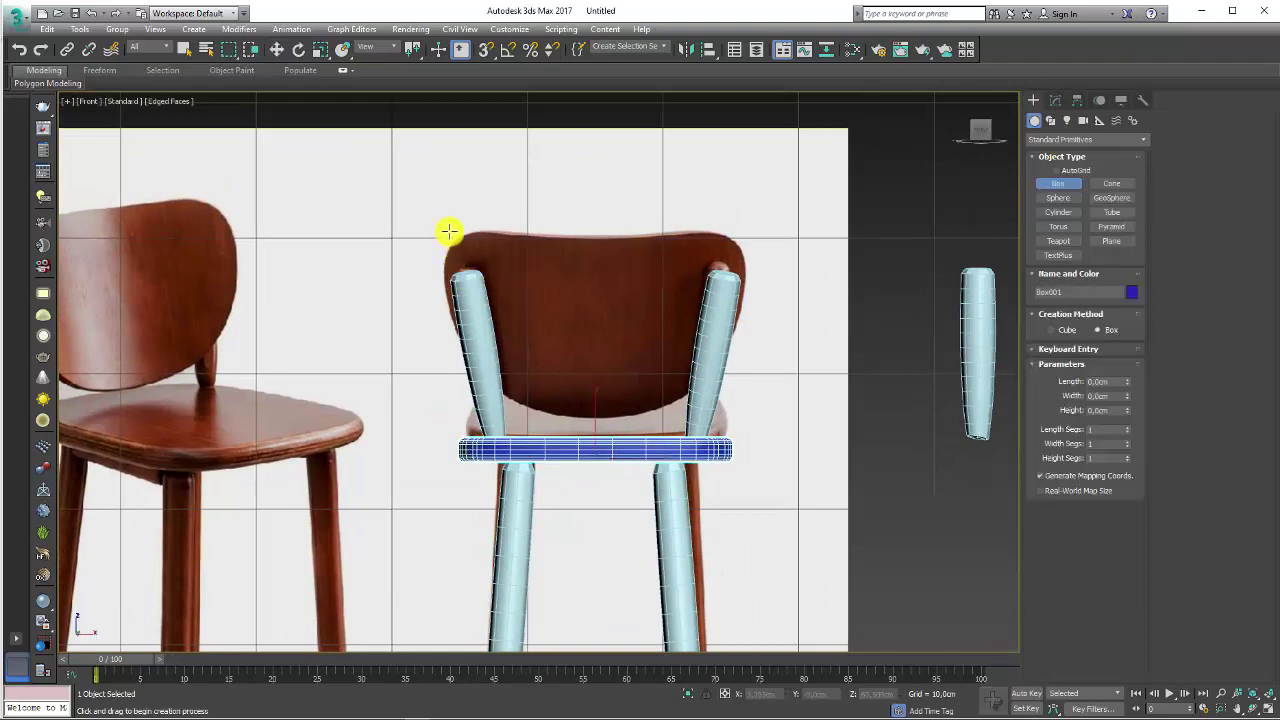
pyautogui.moveTo(449, 232)
pyautogui.mouseDown()
pyautogui.moveTo(751, 405)
pyautogui.moveTo(748, 417)
pyautogui.mouseUp()
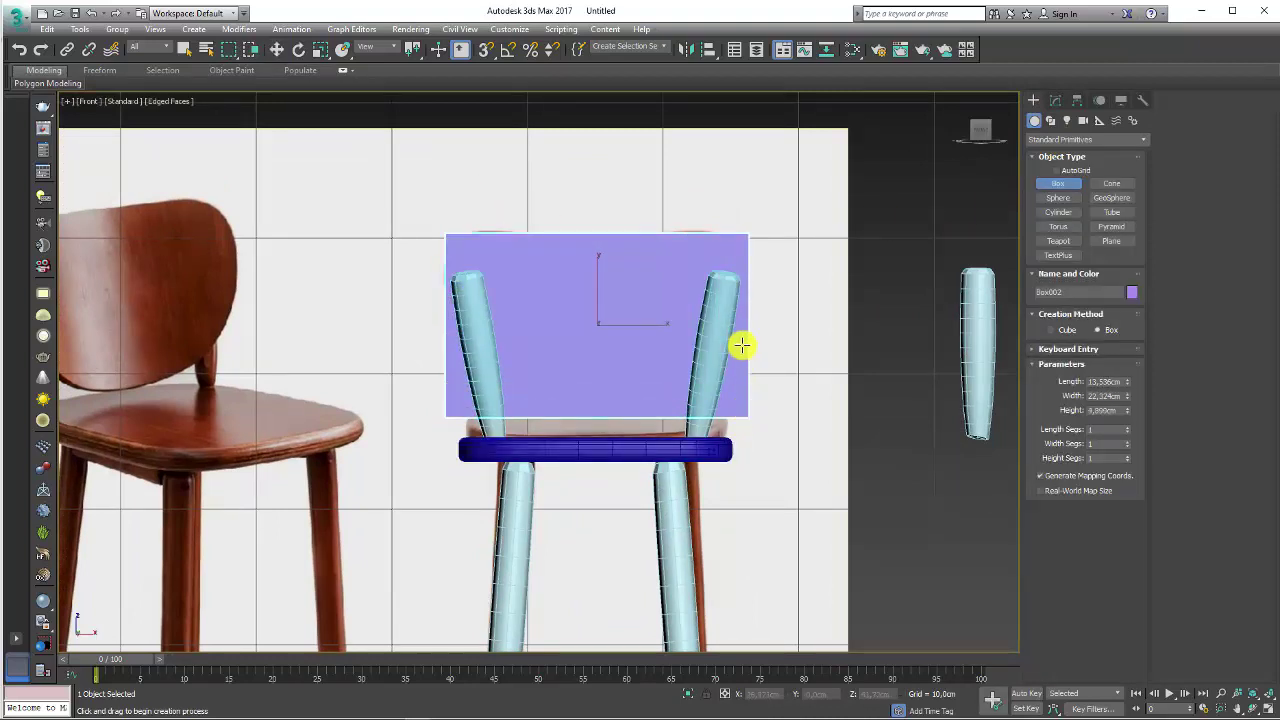
pyautogui.press('w')
pyautogui.press('p')
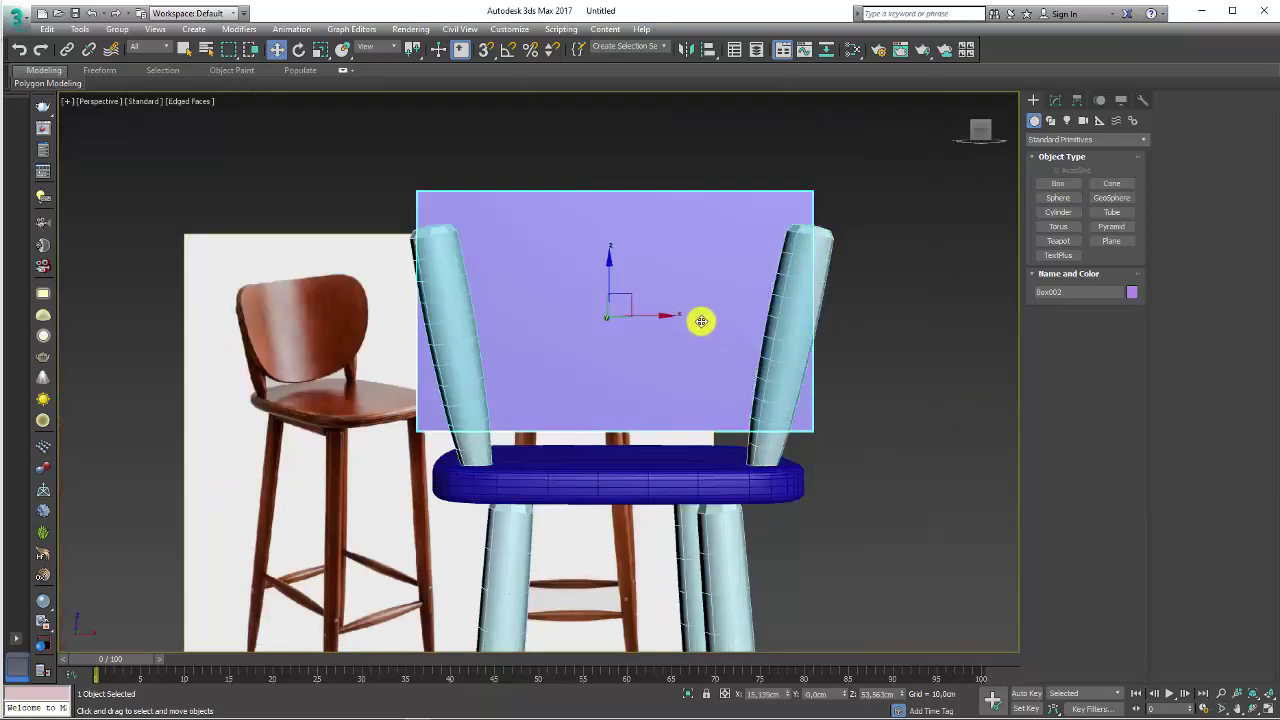
pyautogui.moveTo(700, 320)
pyautogui.keyDown('alt'); pyautogui.mouseDown(button='middle')
pyautogui.moveTo(757, 366)
pyautogui.moveTo(900, 250)
pyautogui.mouseUp(button='middle'); pyautogui.keyUp('alt')
# Step: Reduce Box002's height to 1,803cm so it becomes a thin panel
pyautogui.click(1056, 101)
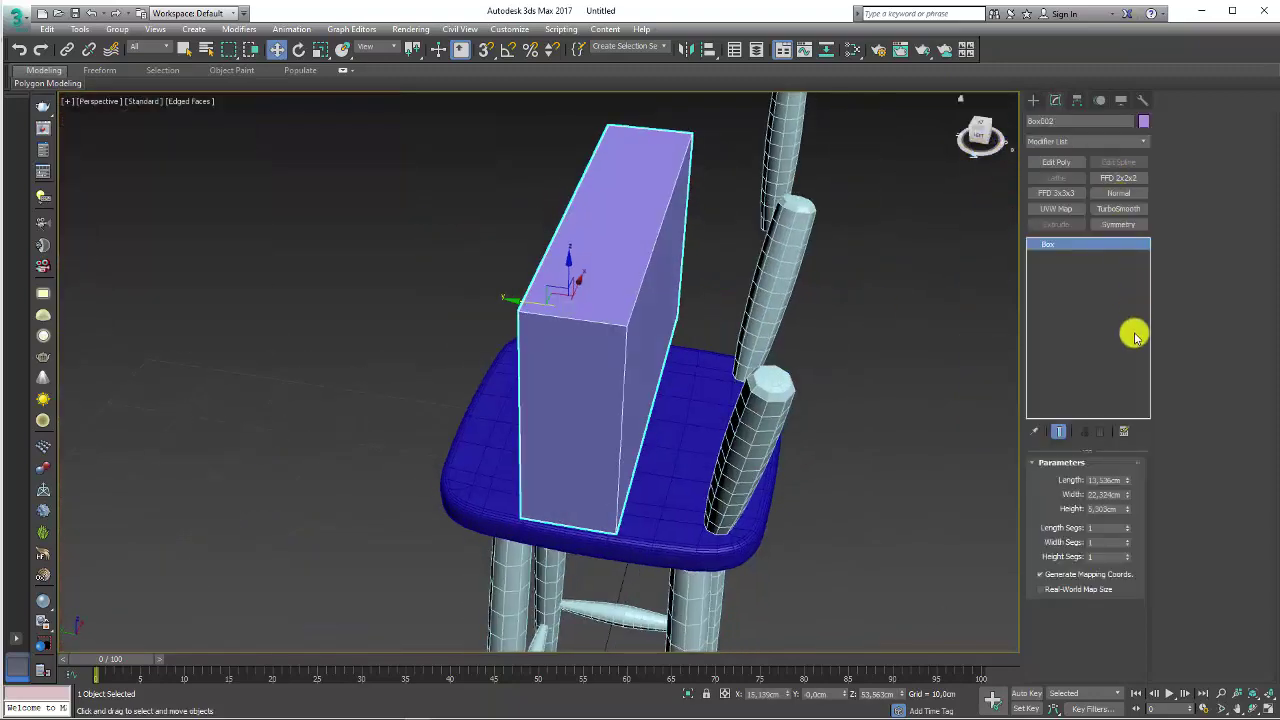
pyautogui.moveTo(1134, 520); pyautogui.dragTo(1131, 557)
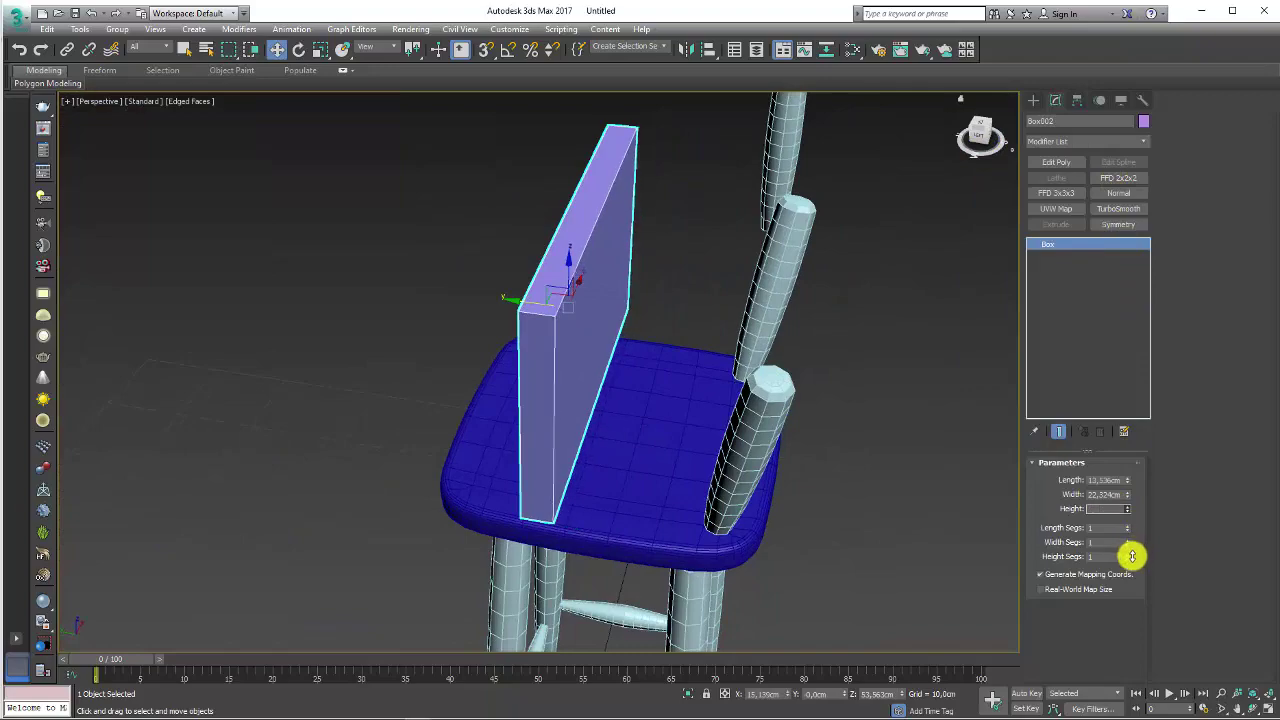
pyautogui.moveTo(763, 460)
pyautogui.keyDown('alt'); pyautogui.mouseDown(button='middle')
pyautogui.moveTo(882, 494)
pyautogui.moveTo(500, 369)
pyautogui.moveTo(534, 420)
pyautogui.moveTo(456, 413)
pyautogui.mouseUp(button='middle'); pyautogui.keyUp('alt')
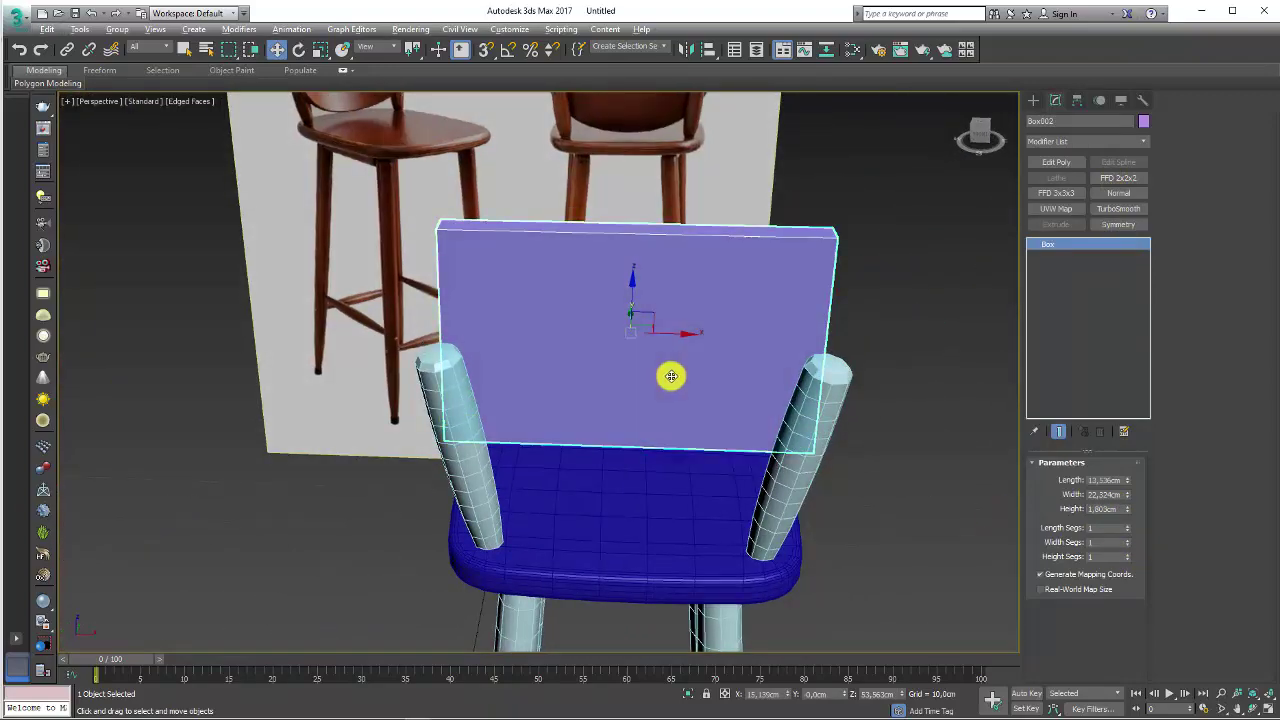
pyautogui.moveTo(671, 375)
pyautogui.keyDown('alt'); pyautogui.mouseDown(button='middle')
pyautogui.moveTo(648, 380)
pyautogui.moveTo(637, 480)
pyautogui.moveTo(637, 460)
pyautogui.mouseUp(button='middle'); pyautogui.keyUp('alt')
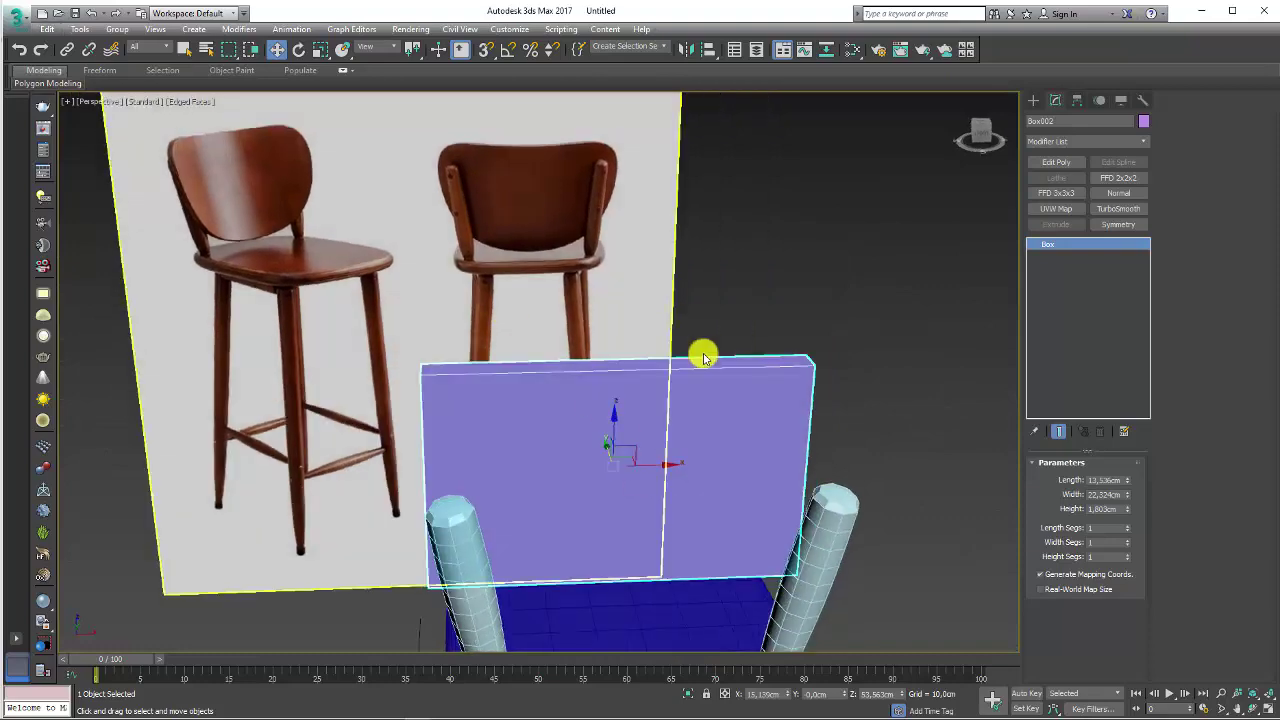
pyautogui.moveTo(703, 357)
pyautogui.keyDown('alt'); pyautogui.mouseDown(button='middle')
pyautogui.moveTo(737, 289)
pyautogui.moveTo(1114, 200)
pyautogui.mouseUp(button='middle'); pyautogui.keyUp('alt')
pyautogui.moveTo(814, 294)
pyautogui.keyDown('alt'); pyautogui.mouseDown(button='middle')
pyautogui.moveTo(1003, 187)
pyautogui.moveTo(1040, 140)
pyautogui.mouseUp(button='middle'); pyautogui.keyUp('alt')
# Step: Centre the box's pivot on the object using Affect Pivot Only
pyautogui.click(1077, 100)
pyautogui.click(1085, 193)
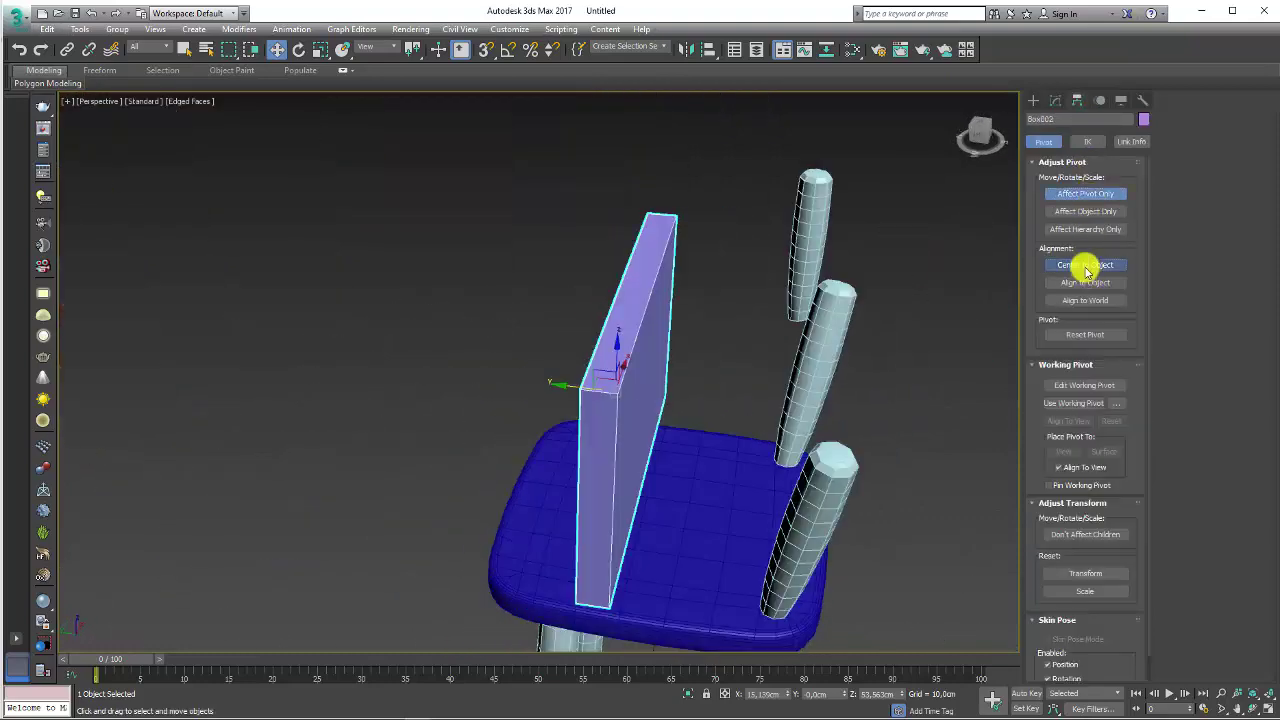
pyautogui.click(1087, 268)
pyautogui.click(1085, 193)
# Step: Add an Edit Poly modifier to the backrest box
pyautogui.moveTo(686, 514)
pyautogui.keyDown('alt'); pyautogui.mouseDown(button='middle')
pyautogui.moveTo(711, 377)
pyautogui.moveTo(646, 371)
pyautogui.mouseUp(button='middle'); pyautogui.keyUp('alt')
pyautogui.scroll(3, 646, 371)
pyautogui.scroll(3, 734, 354)
pyautogui.keyDown('alt'); pyautogui.moveTo(734, 354); pyautogui.dragTo(857, 330, button='middle'); pyautogui.keyUp('alt')
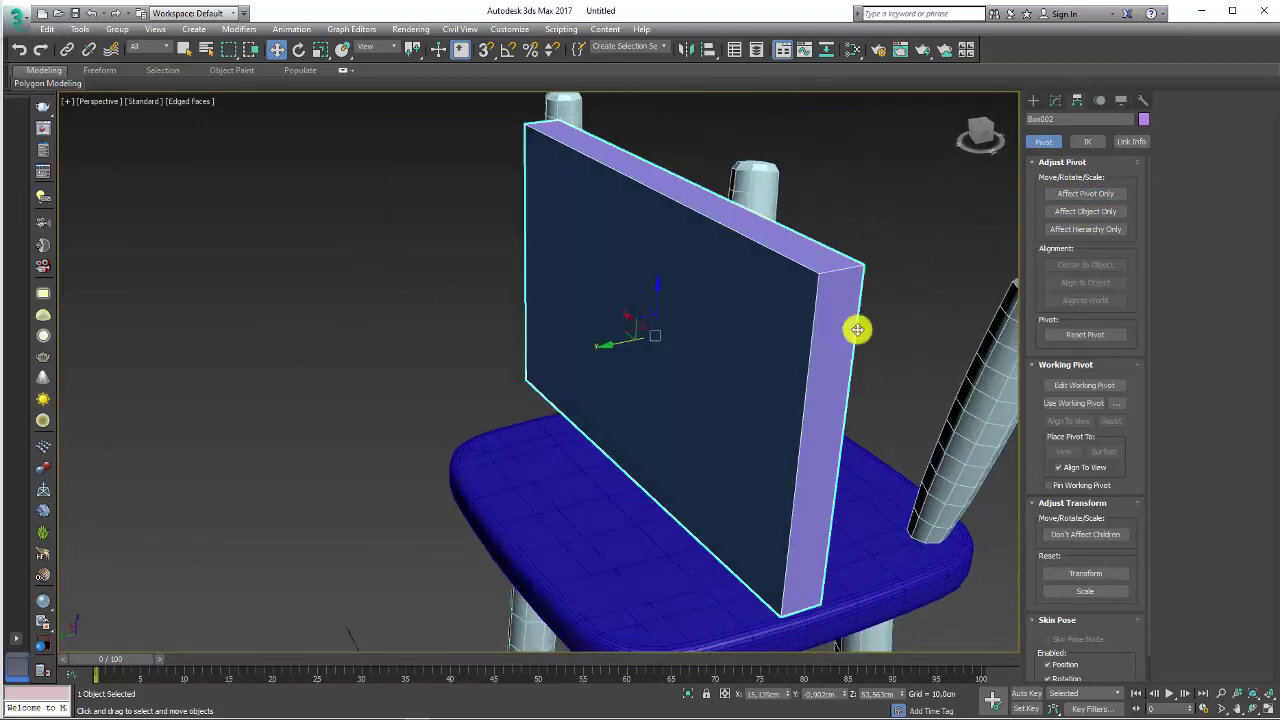
pyautogui.click(1055, 100)
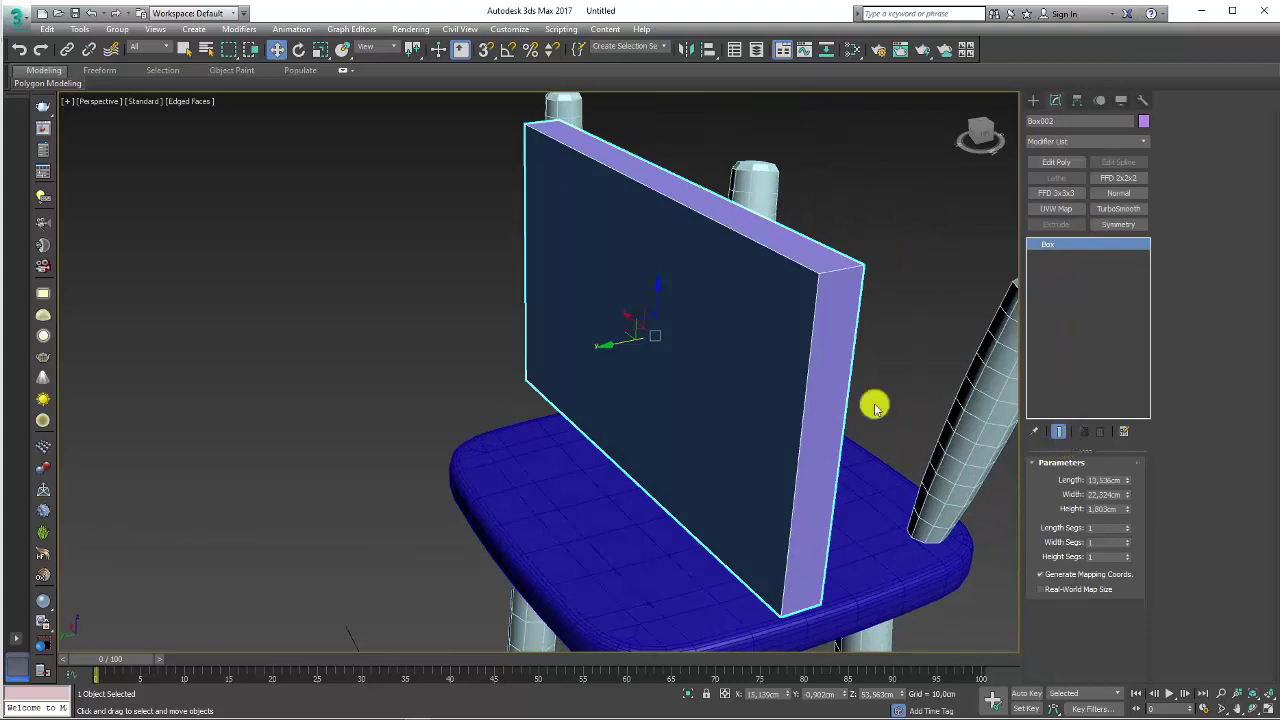
pyautogui.click(1045, 163)
# Step: Chamfer the ring of vertical corner edges by 2,894cm to round the panel's corners
pyautogui.press('2')
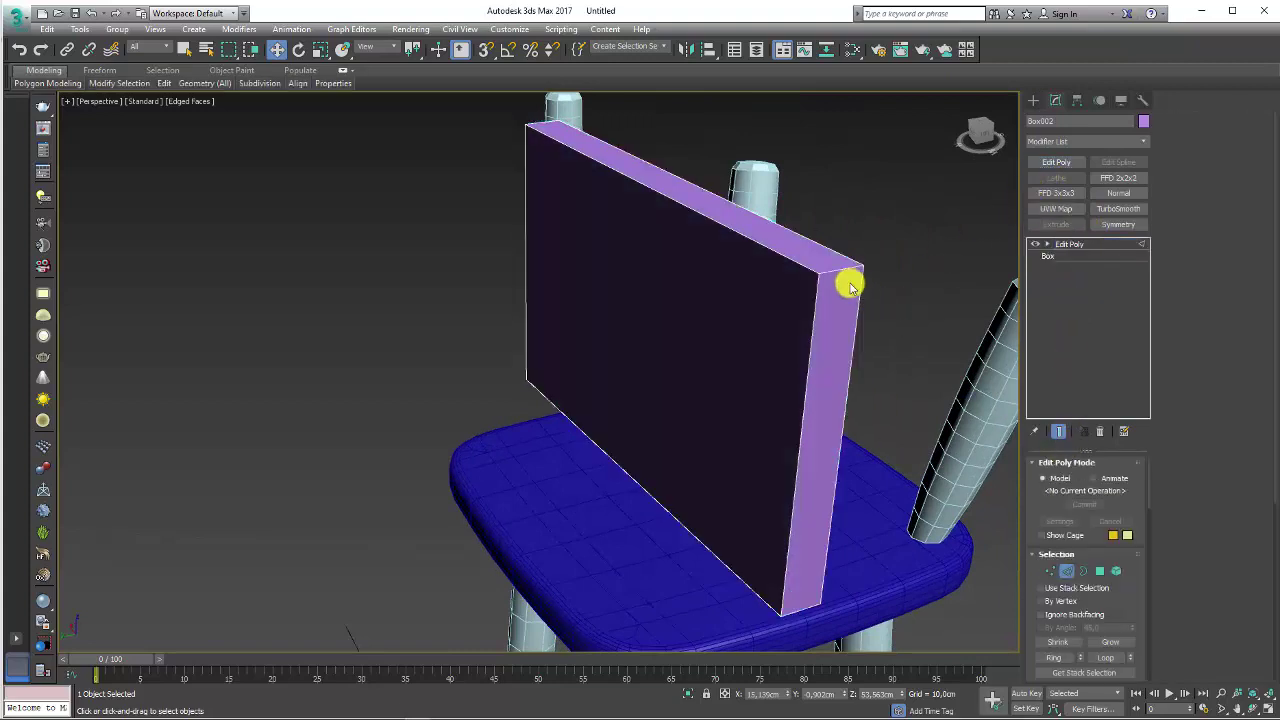
pyautogui.click(839, 269)
pyautogui.click(1186, 221)
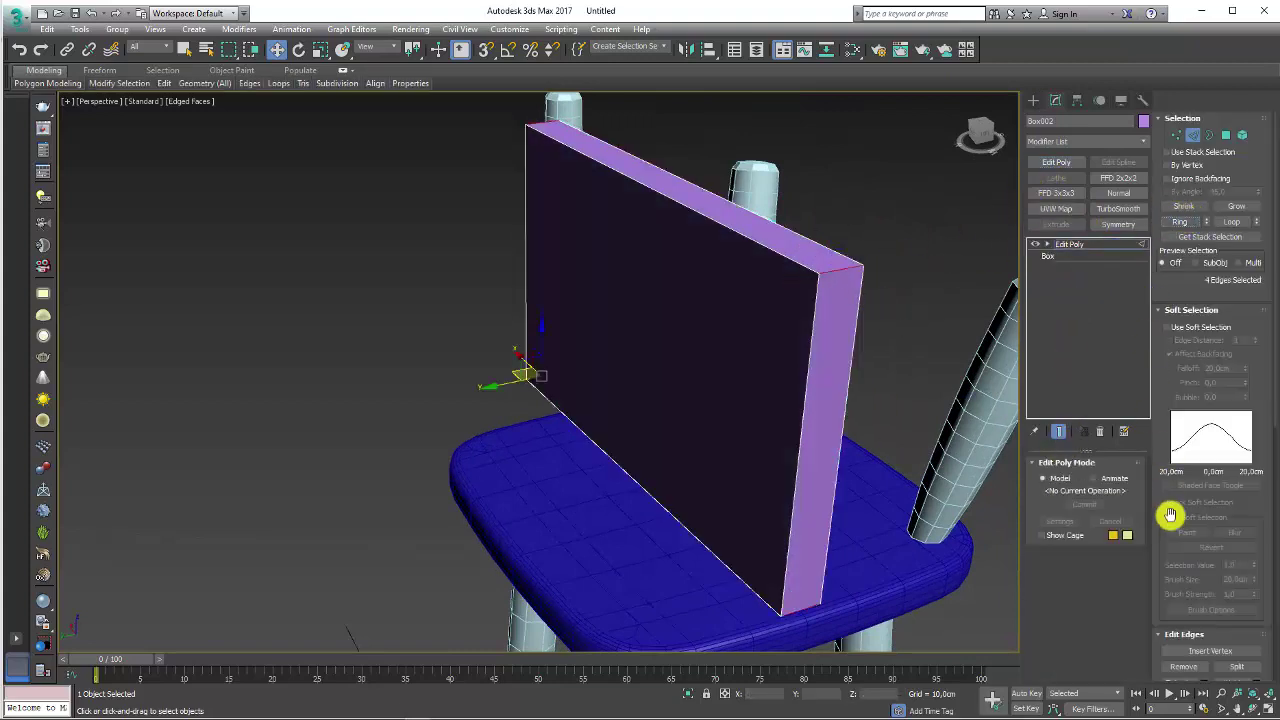
pyautogui.moveTo(1157, 503); pyautogui.dragTo(1200, 386)
pyautogui.click(1203, 346)
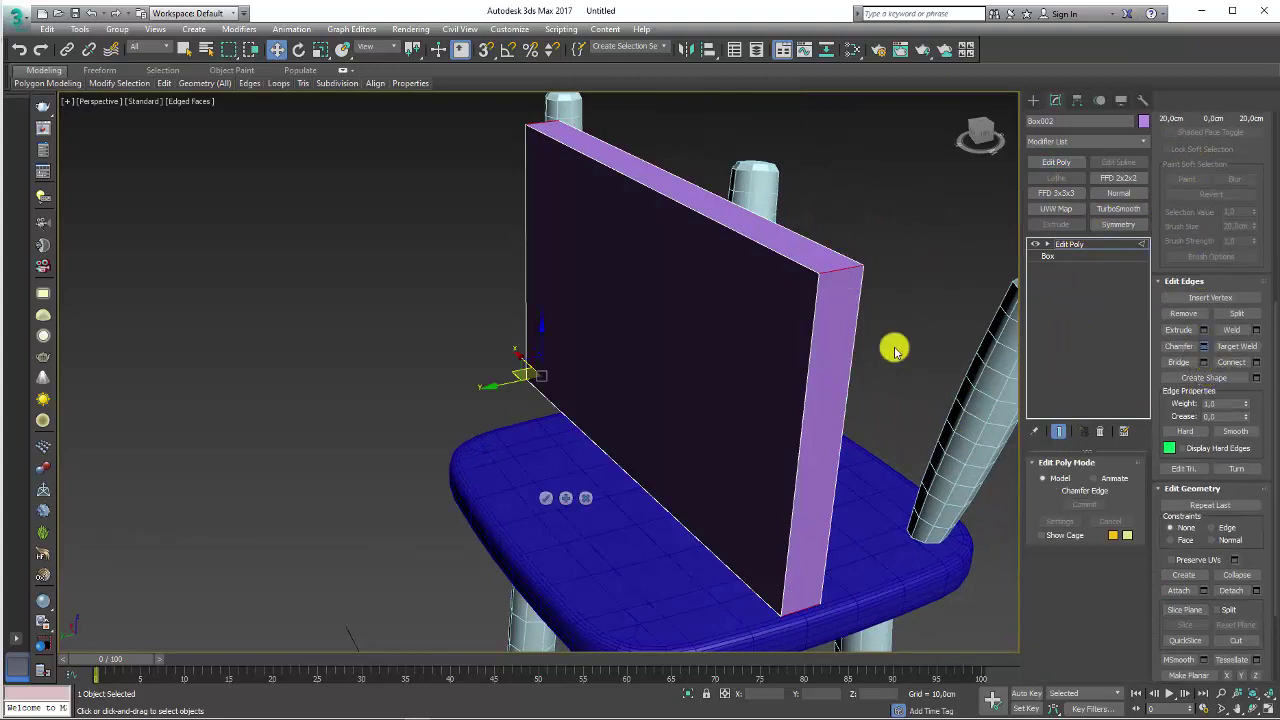
pyautogui.moveTo(550, 400)
pyautogui.mouseDown()
pyautogui.moveTo(557, 386)
pyautogui.moveTo(549, 416)
pyautogui.mouseUp()
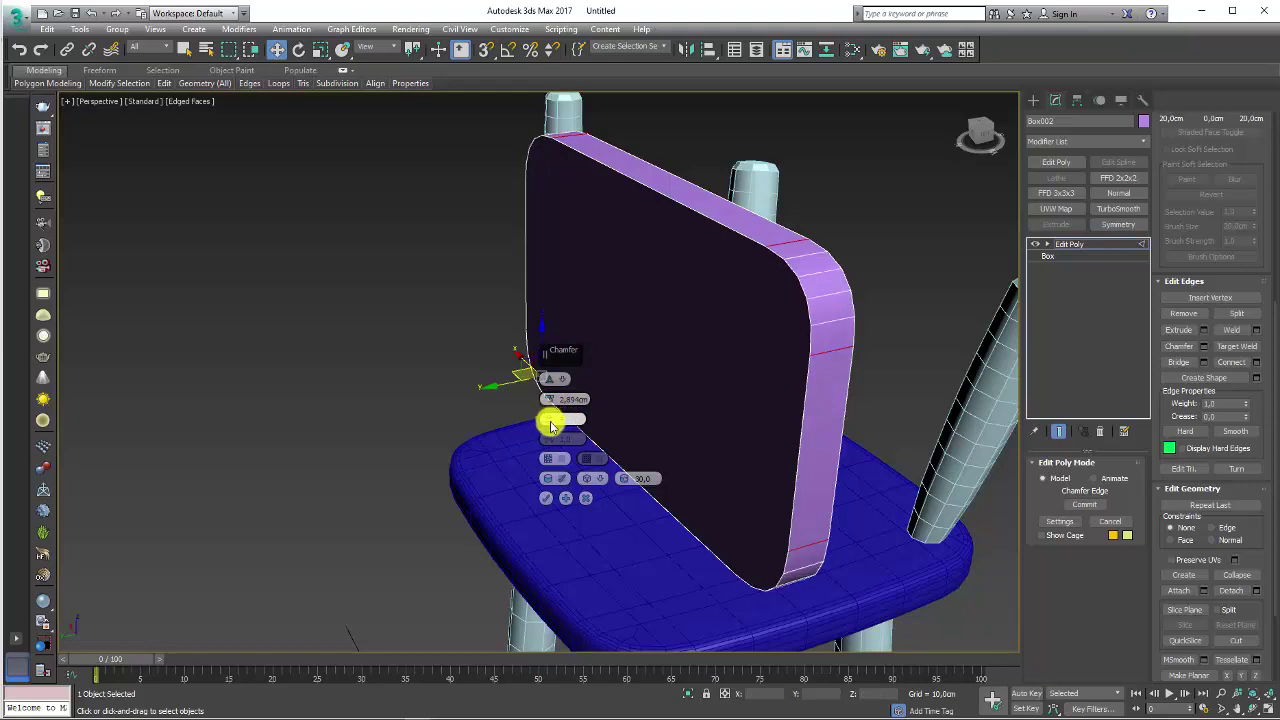
pyautogui.moveTo(729, 391)
pyautogui.keyDown('alt'); pyautogui.mouseDown(button='middle')
pyautogui.moveTo(786, 374)
pyautogui.moveTo(706, 397)
pyautogui.moveTo(803, 418)
pyautogui.mouseUp(button='middle'); pyautogui.keyUp('alt')
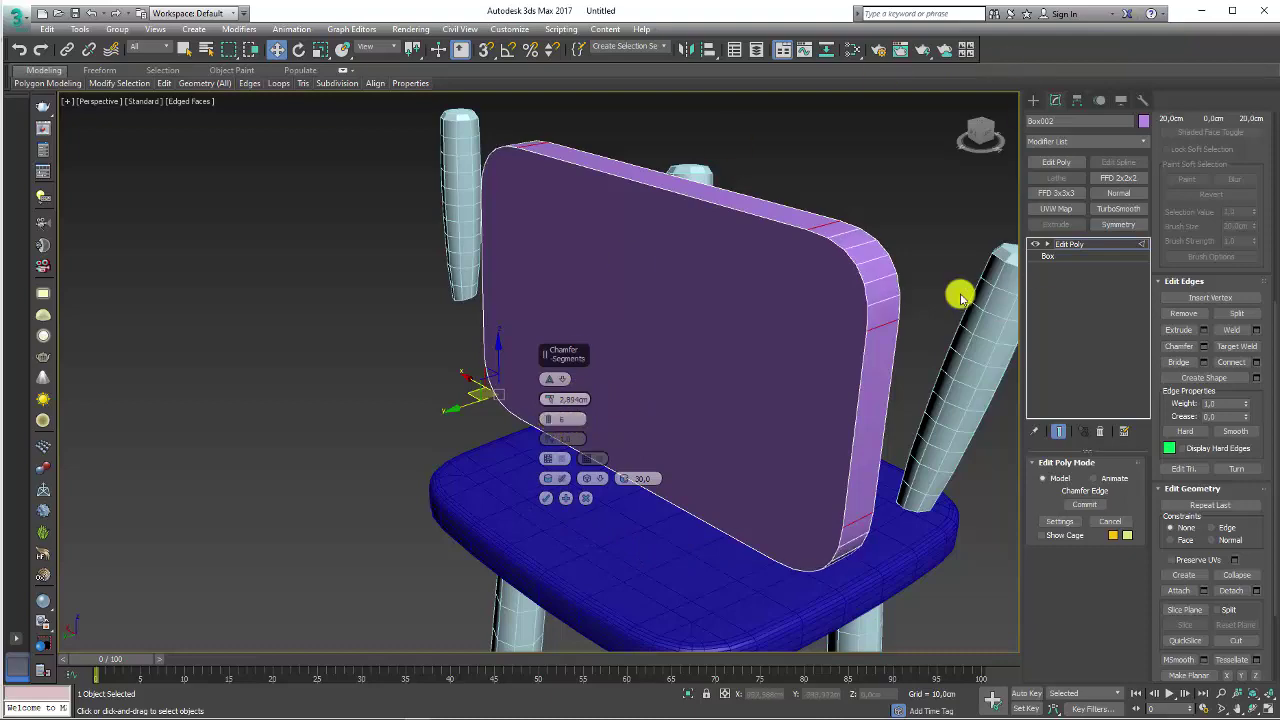
pyautogui.click(546, 498)
# Step: In Polygon mode, select the front face of the backrest panel
pyautogui.moveTo(700, 429)
pyautogui.keyDown('alt'); pyautogui.mouseDown(button='middle')
pyautogui.moveTo(717, 457)
pyautogui.moveTo(1062, 432)
pyautogui.mouseUp(button='middle'); pyautogui.keyUp('alt')
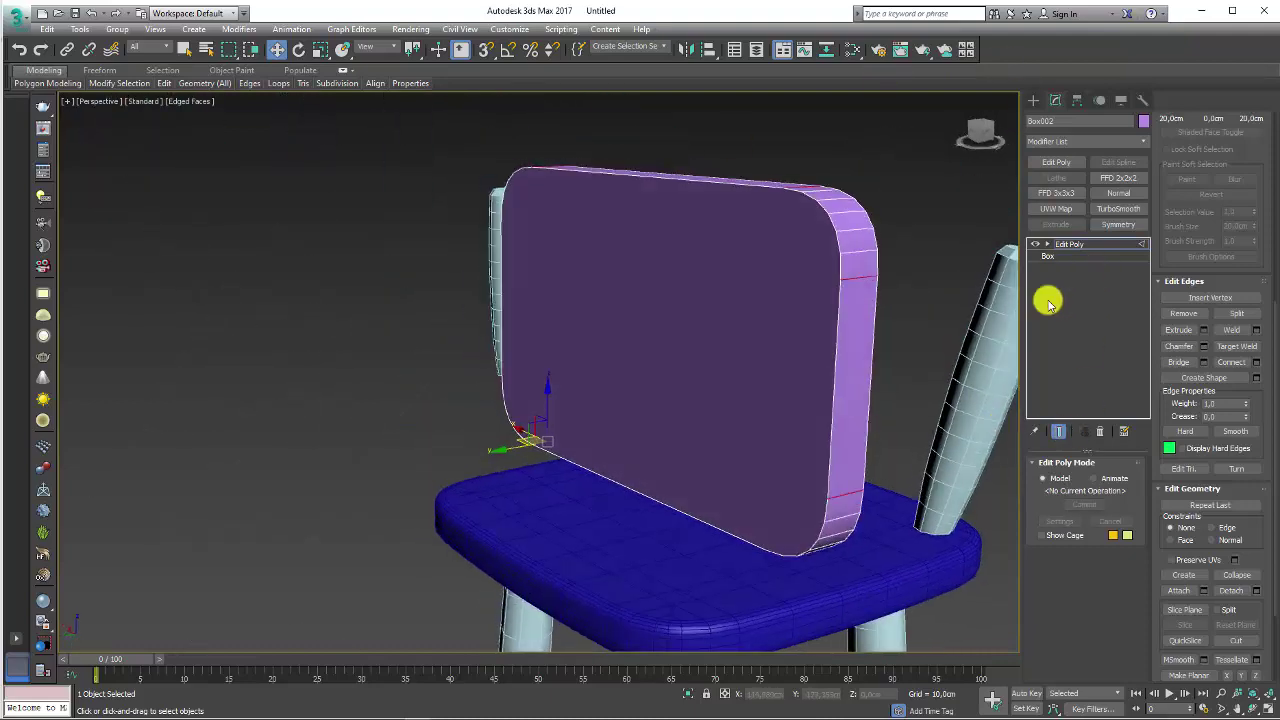
pyautogui.press('4')
pyautogui.click(800, 366)
# Step: Add the back face to the selection and convert both faces to their border edges
pyautogui.keyDown('alt'); pyautogui.moveTo(800, 366); pyautogui.dragTo(694, 323, button='middle'); pyautogui.keyUp('alt')
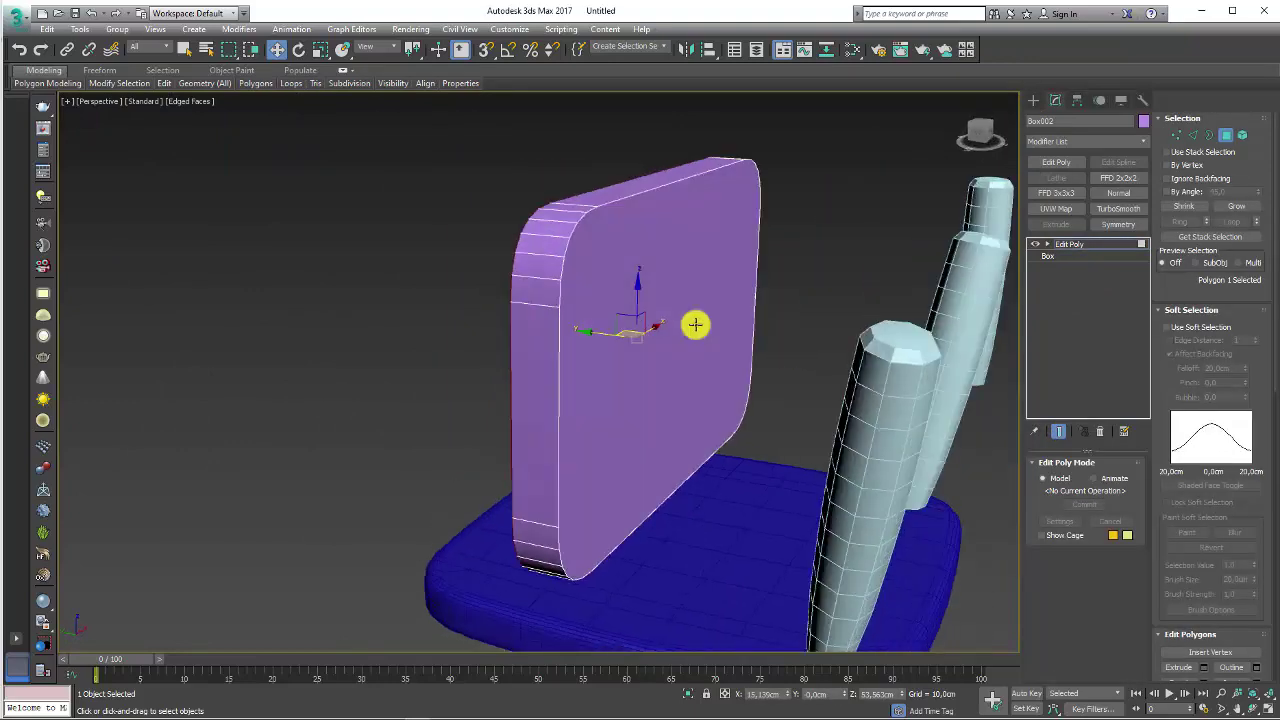
pyautogui.keyDown('ctrl'); pyautogui.click(623, 297); pyautogui.keyUp('ctrl')
pyautogui.keyDown('alt'); pyautogui.moveTo(623, 297); pyautogui.dragTo(736, 314, button='middle'); pyautogui.keyUp('alt')
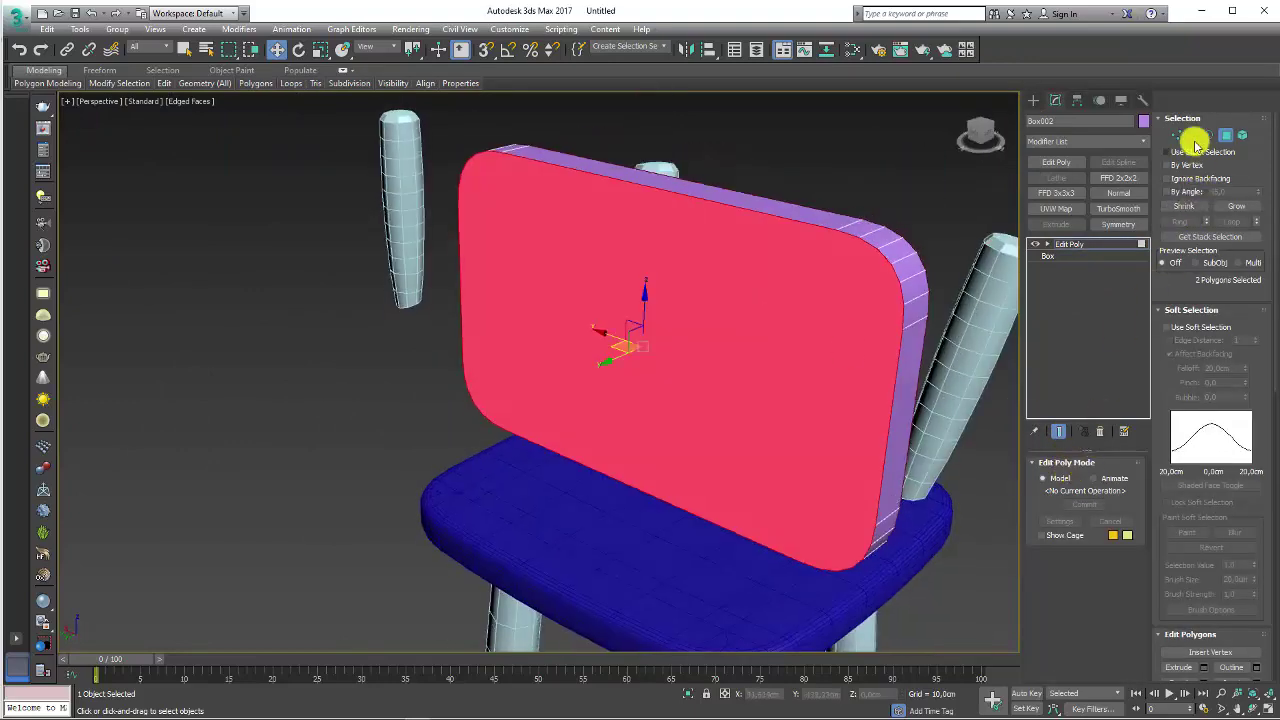
pyautogui.click(1193, 135)
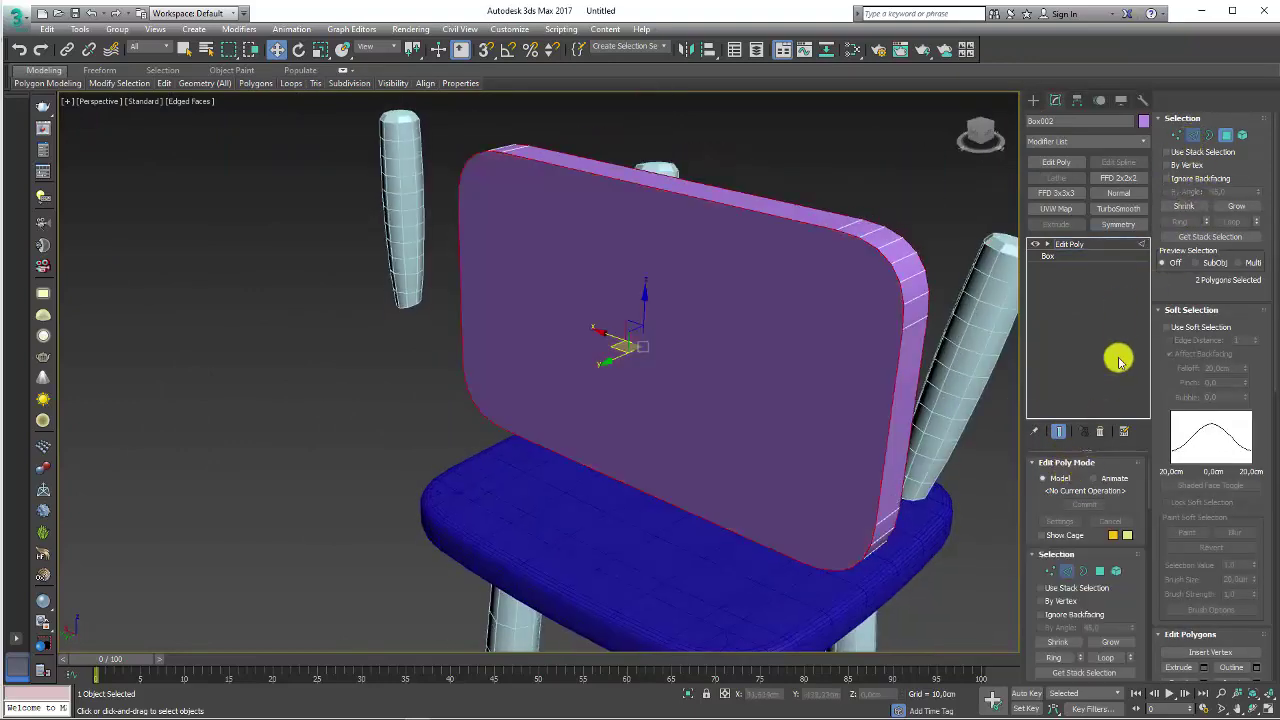
# Step: Chamfer the front and back outline edges with a very thin amount
pyautogui.click(1172, 315)
pyautogui.click(1203, 389)
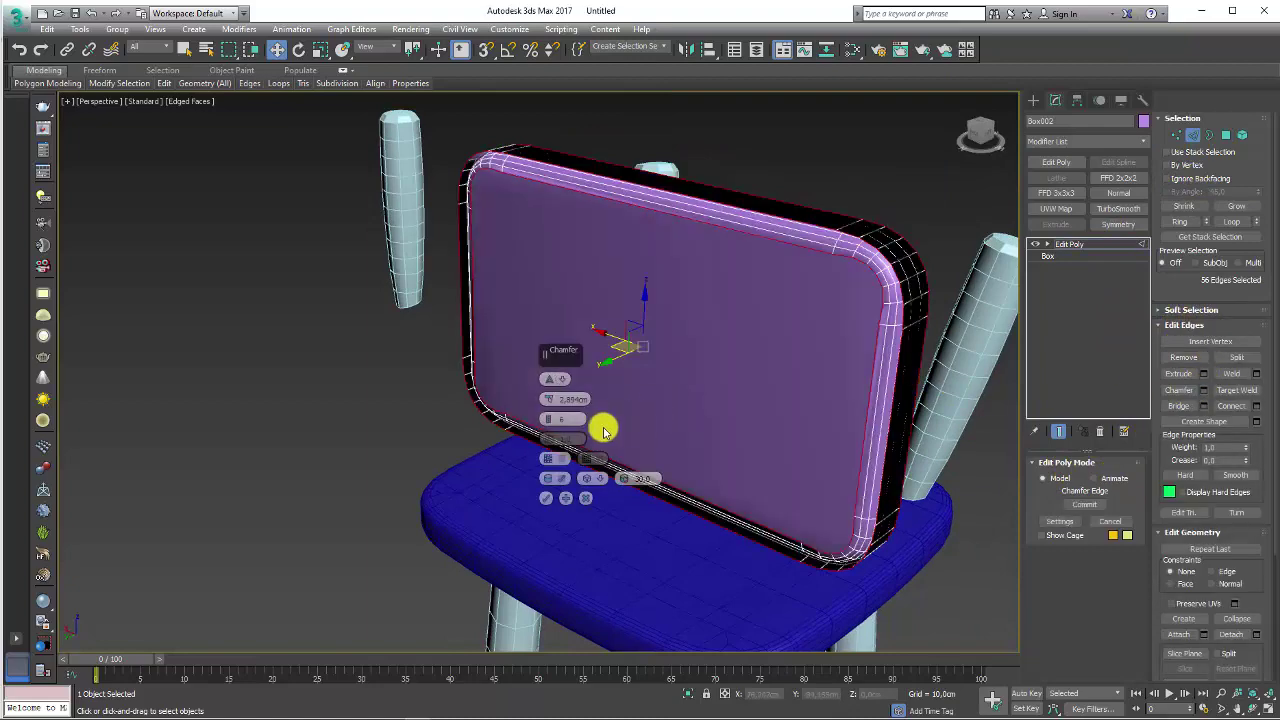
pyautogui.moveTo(550, 401); pyautogui.dragTo(543, 394)
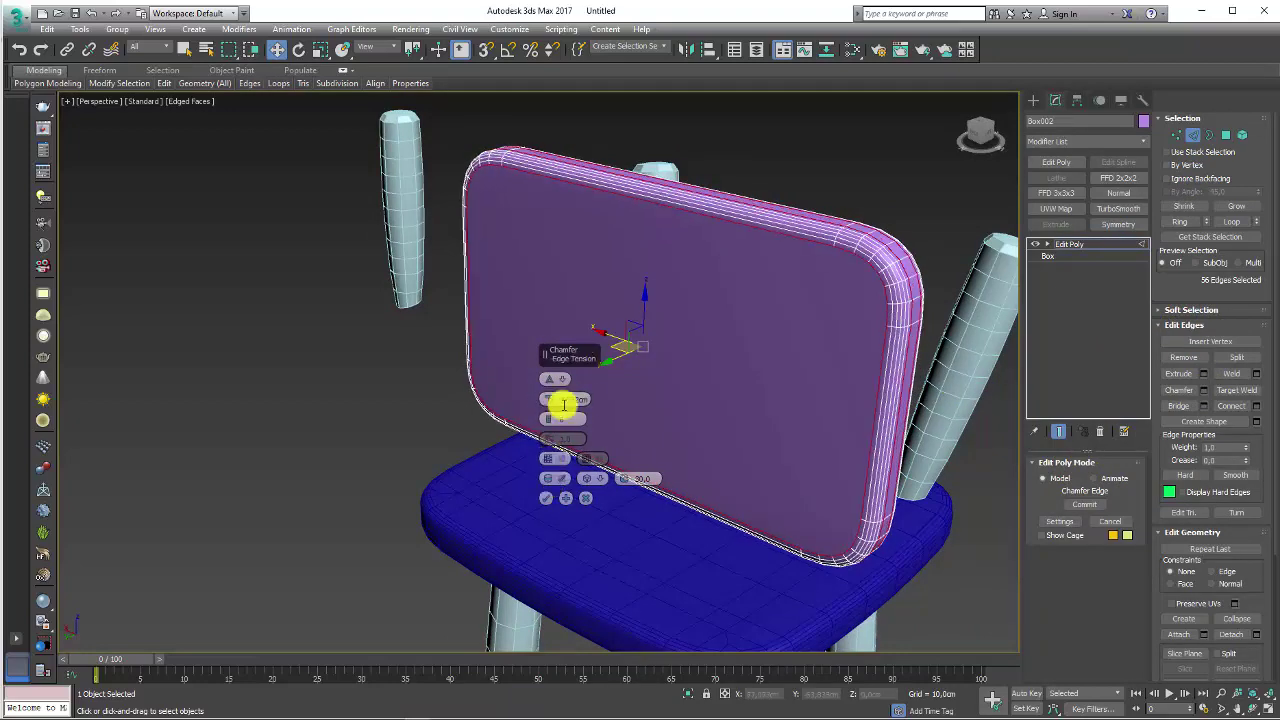
pyautogui.scroll(3, 600, 400)
pyautogui.scroll(-1, 680, 388)
# Step: Compare with the reference photo, reduce the outline chamfer width further, and commit it
pyautogui.moveTo(762, 380)
pyautogui.keyDown('alt'); pyautogui.mouseDown(button='middle')
pyautogui.moveTo(592, 400)
pyautogui.moveTo(354, 377)
pyautogui.mouseUp(button='middle'); pyautogui.keyUp('alt')
pyautogui.scroll(-5, 354, 434)
pyautogui.moveTo(354, 434)
pyautogui.keyDown('alt'); pyautogui.mouseDown(button='middle')
pyautogui.moveTo(226, 444)
pyautogui.moveTo(297, 288)
pyautogui.mouseUp(button='middle'); pyautogui.keyUp('alt')
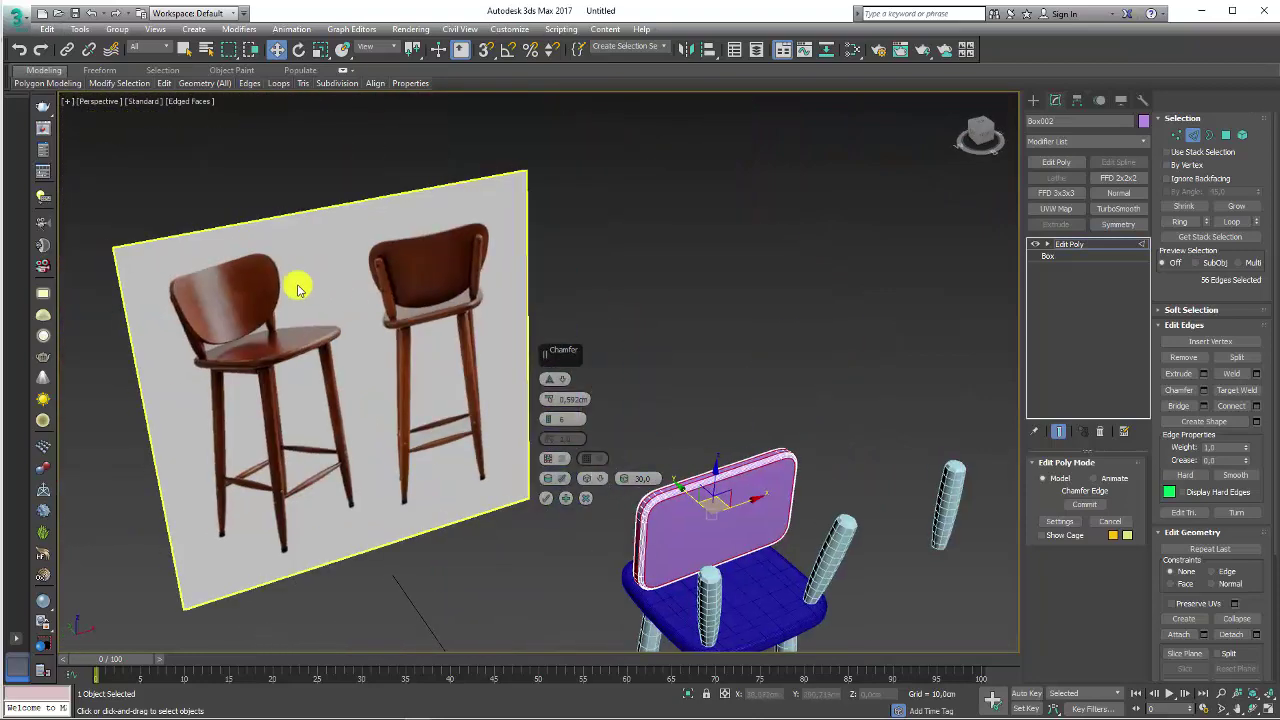
pyautogui.scroll(3, 340, 350)
pyautogui.scroll(2, 377, 331)
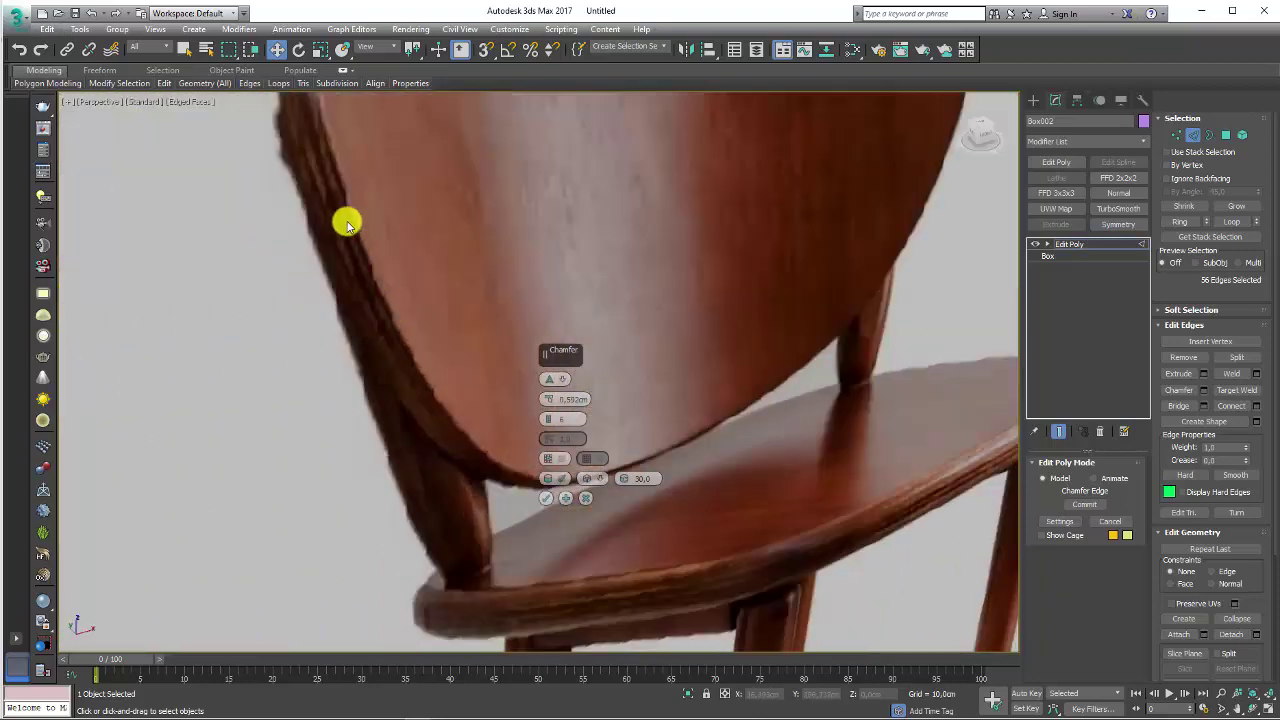
pyautogui.scroll(-2, 828, 360)
pyautogui.scroll(-3, 828, 360)
pyautogui.moveTo(866, 371)
pyautogui.keyDown('alt'); pyautogui.mouseDown(button='middle')
pyautogui.moveTo(737, 297)
pyautogui.moveTo(683, 323)
pyautogui.mouseUp(button='middle'); pyautogui.keyUp('alt')
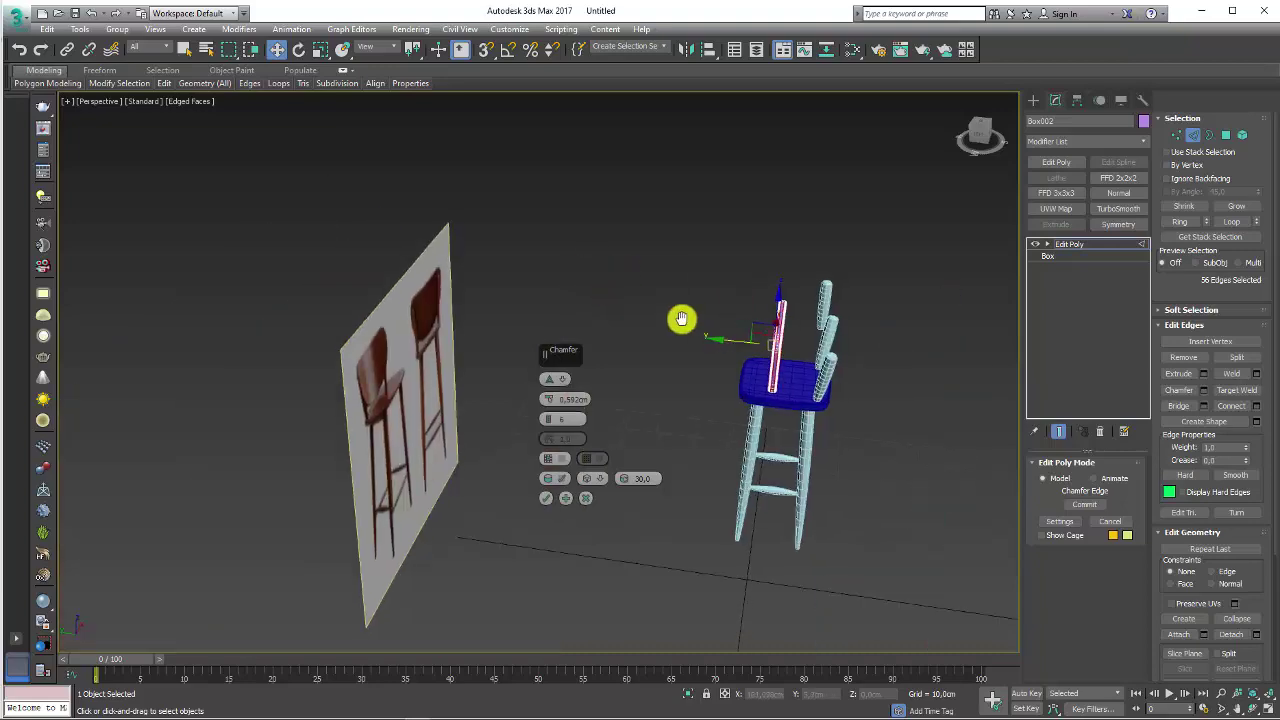
pyautogui.scroll(4, 617, 360)
pyautogui.scroll(2, 617, 358)
pyautogui.scroll(2, 631, 349)
pyautogui.moveTo(543, 391); pyautogui.dragTo(557, 401)
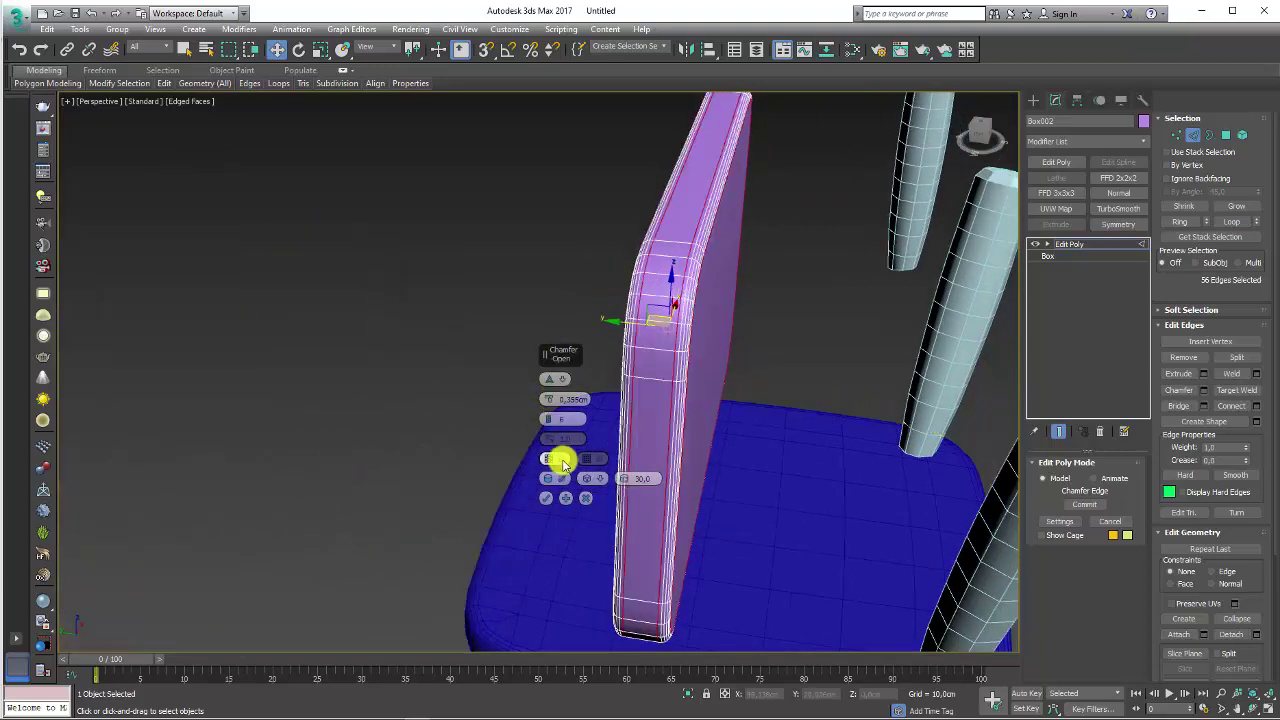
pyautogui.click(545, 498)
# Step: Return to a front view of the stool and switch to Vertex mode
pyautogui.moveTo(600, 460)
pyautogui.keyDown('alt'); pyautogui.mouseDown(button='middle')
pyautogui.moveTo(831, 404)
pyautogui.moveTo(780, 391)
pyautogui.moveTo(786, 331)
pyautogui.mouseUp(button='middle'); pyautogui.keyUp('alt')
pyautogui.scroll(3, 786, 331)
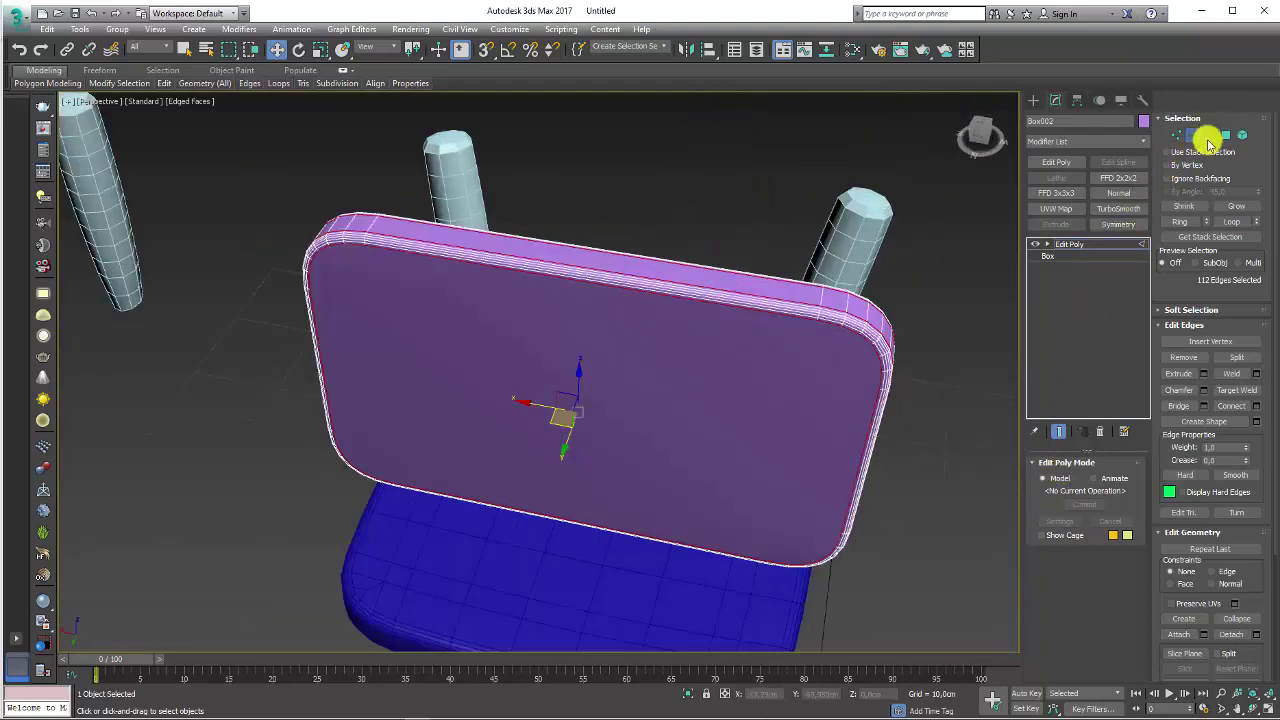
pyautogui.click(1177, 135)
pyautogui.scroll(1, 803, 277)
# Step: Connect a top-edge vertex to the matching bottom-edge vertex with a new edge
pyautogui.scroll(3, 811, 234)
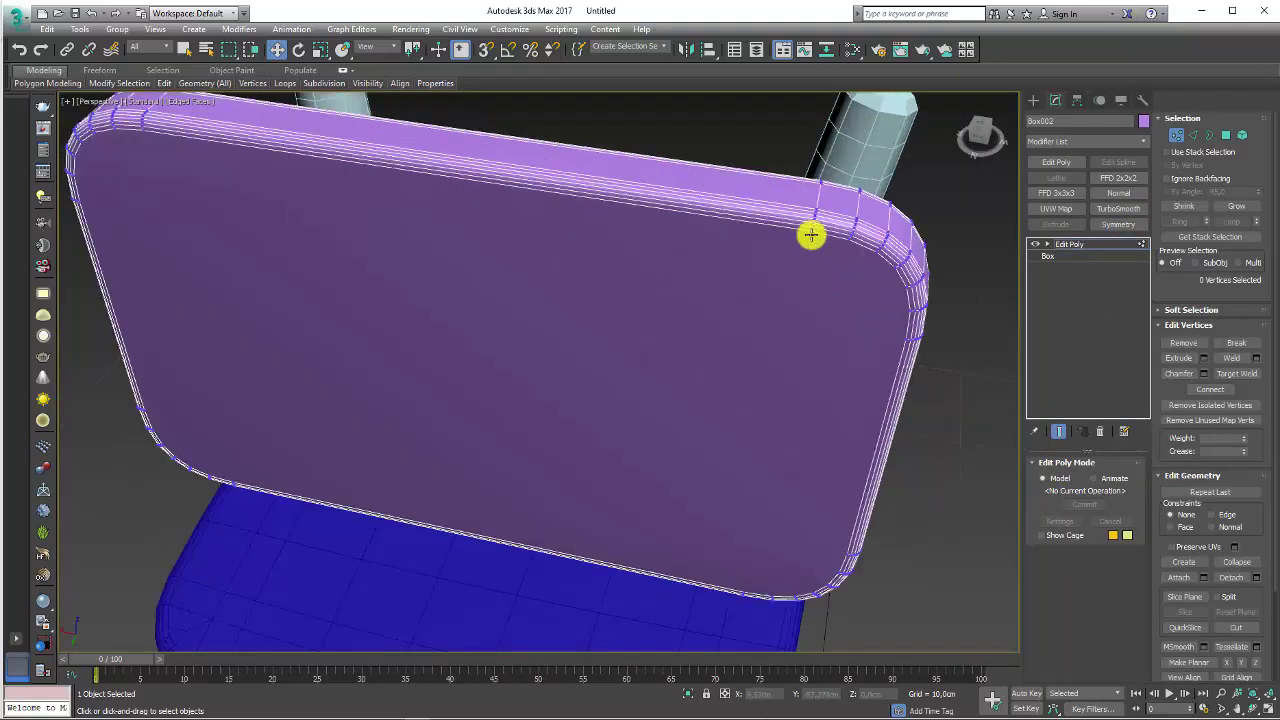
pyautogui.click(808, 234)
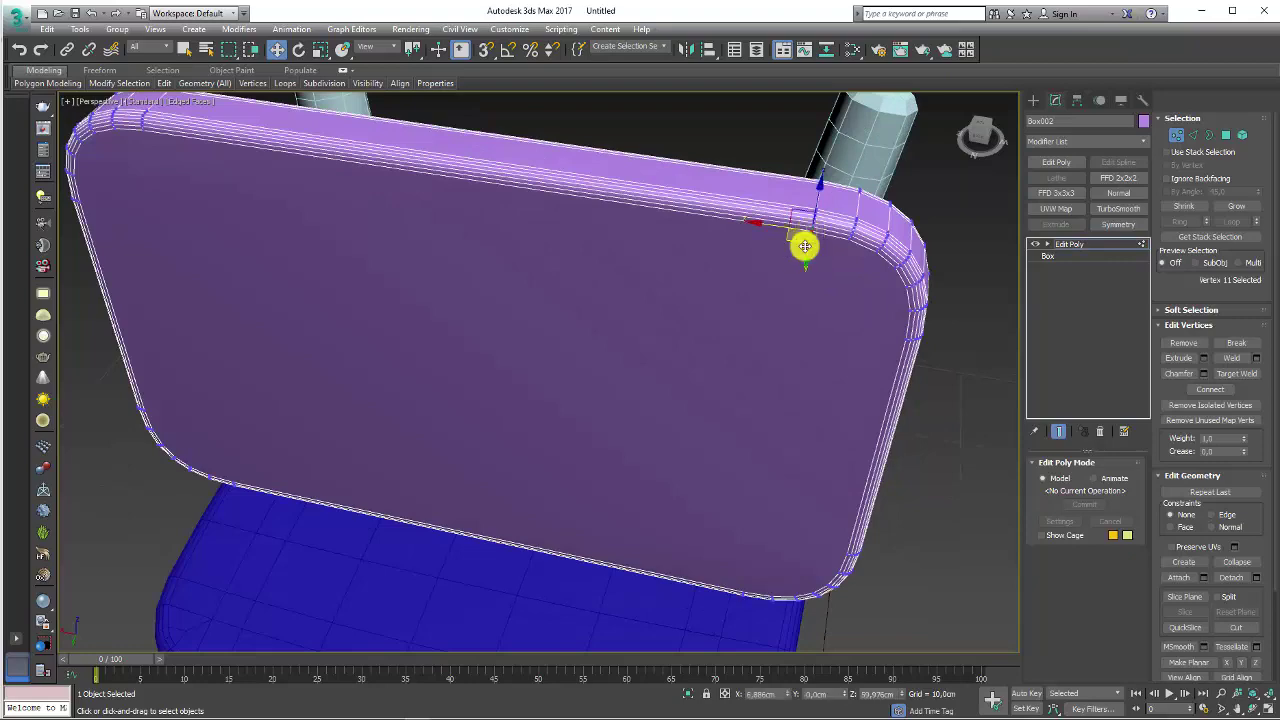
pyautogui.keyDown('ctrl'); pyautogui.click(746, 591); pyautogui.keyUp('ctrl')
pyautogui.hotkey('ctrl', 'shift', 'e')
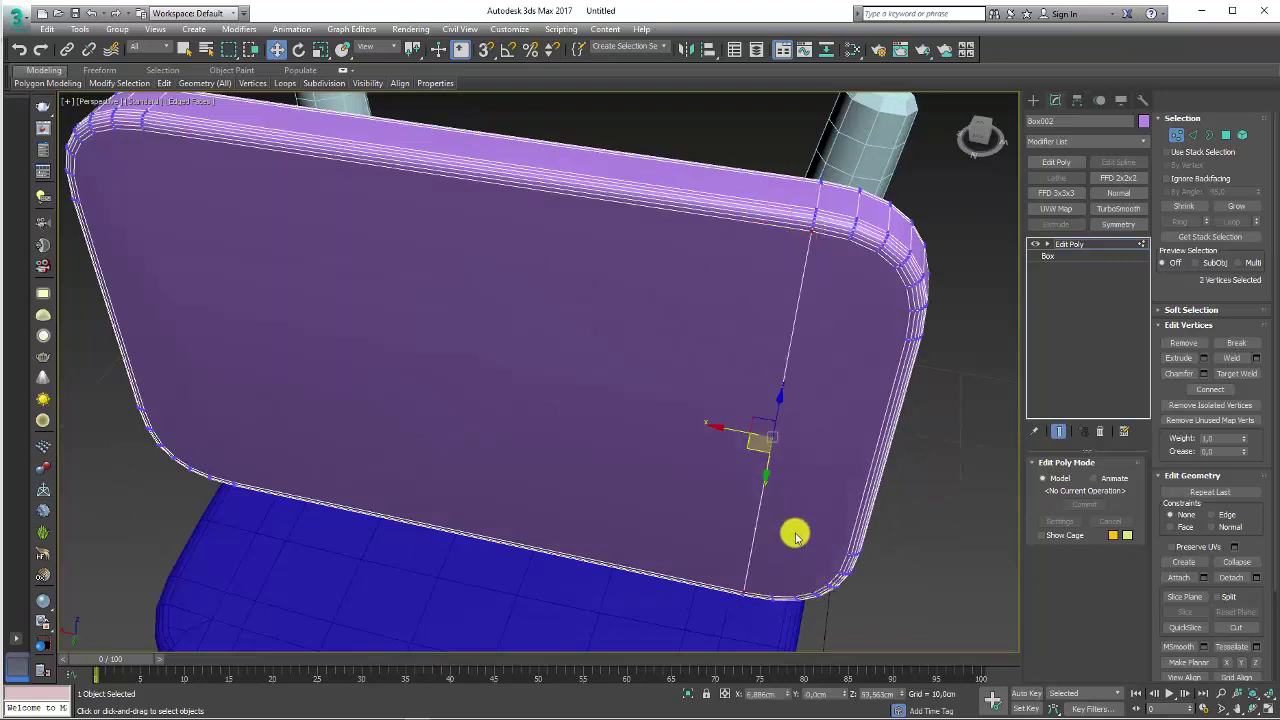
pyautogui.click(849, 334)
# Step: Cut a horizontal edge across the panel and a vertical edge down to the bottom
pyautogui.scroll(1, 814, 357)
pyautogui.scroll(1, 844, 343)
pyautogui.scroll(2, 850, 330)
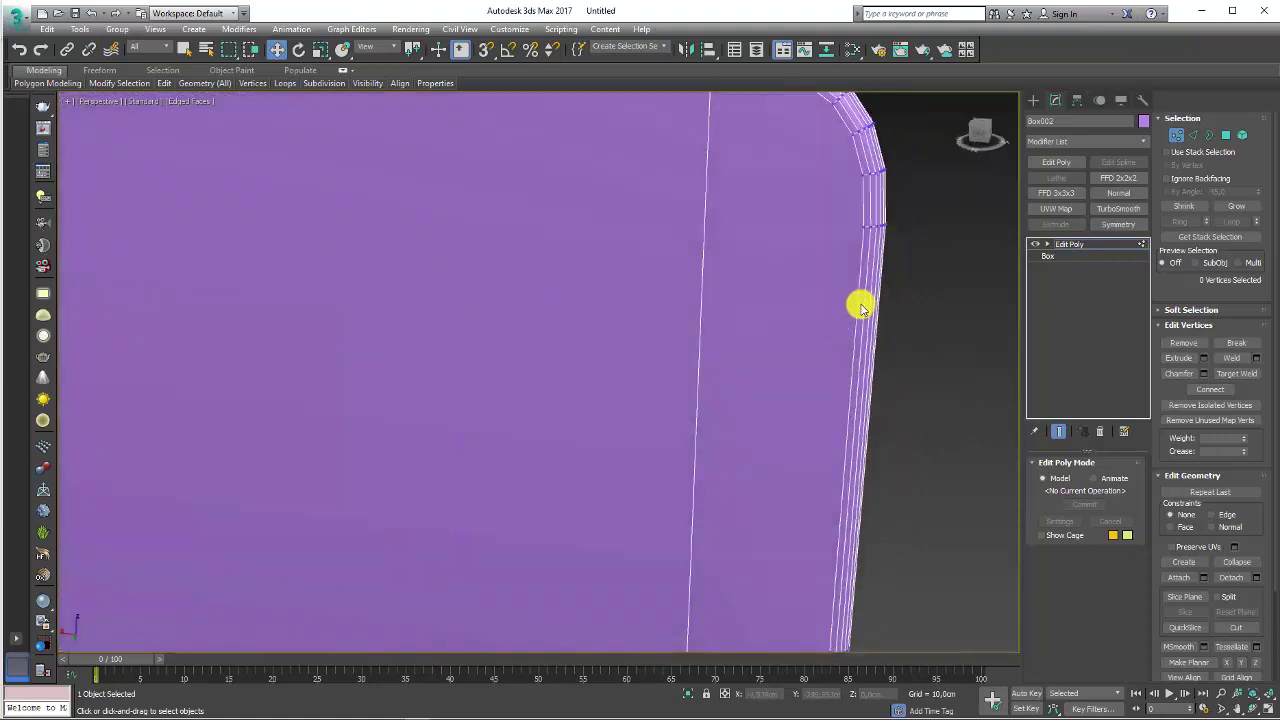
pyautogui.hotkey('alt', 'c')
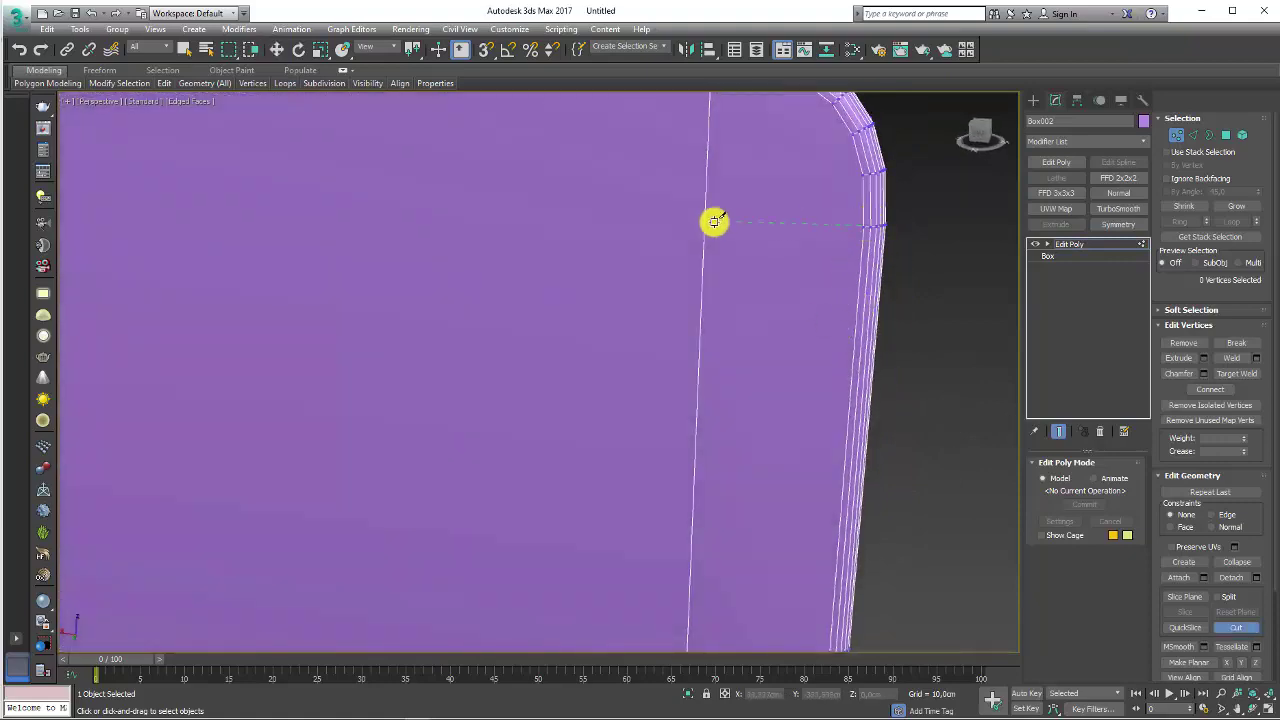
pyautogui.click(706, 222)
pyautogui.scroll(-5, 705, 222)
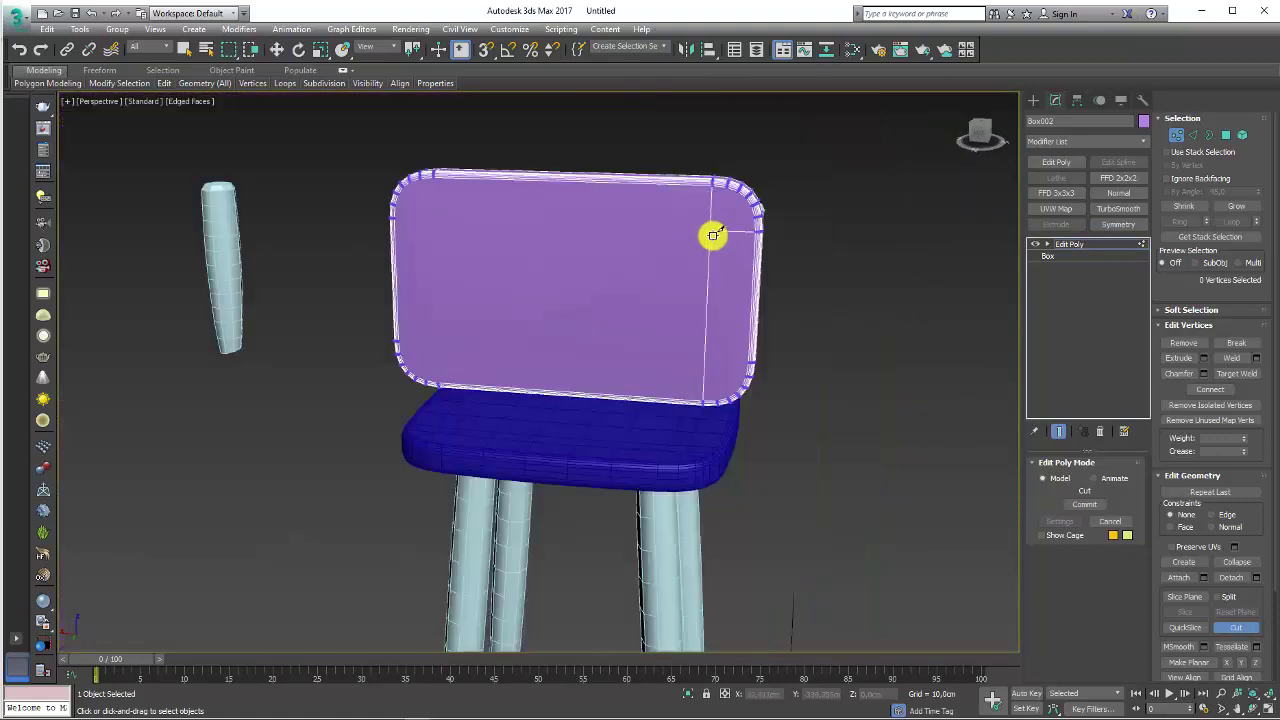
pyautogui.scroll(1, 600, 242)
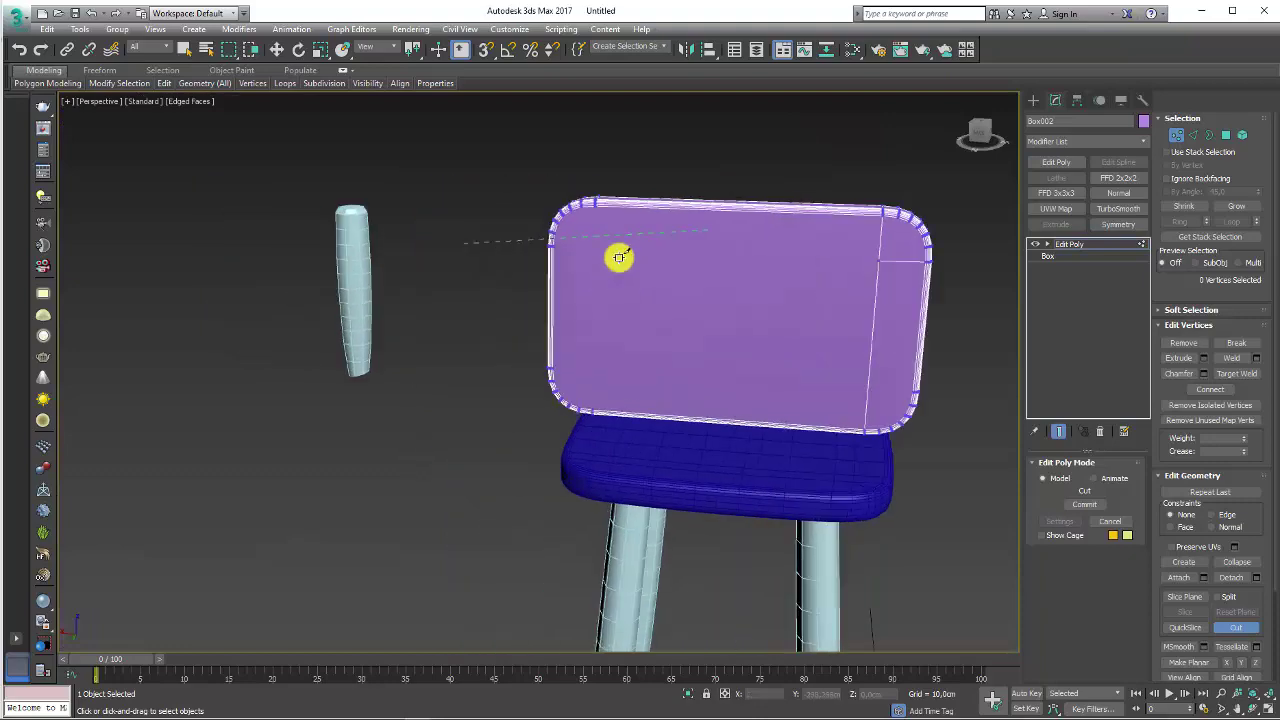
pyautogui.scroll(4, 519, 248)
pyautogui.click(487, 246)
pyautogui.scroll(-5, 487, 246)
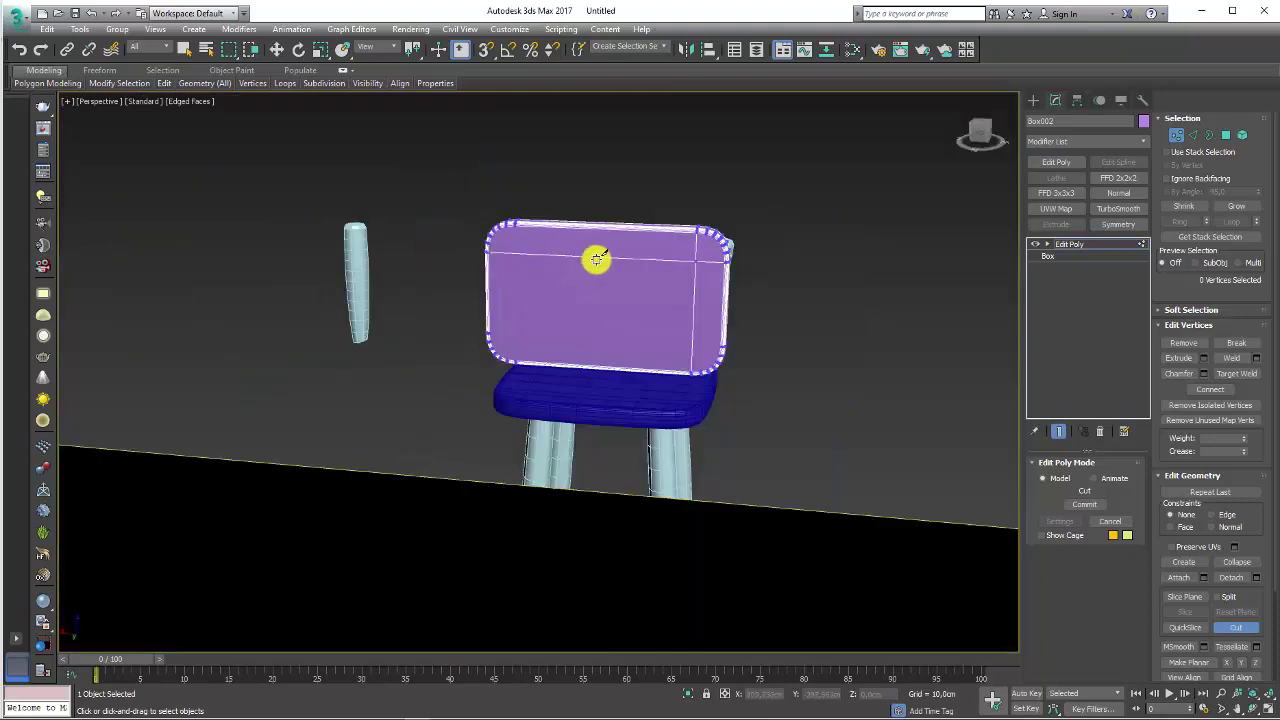
pyautogui.scroll(5, 705, 258)
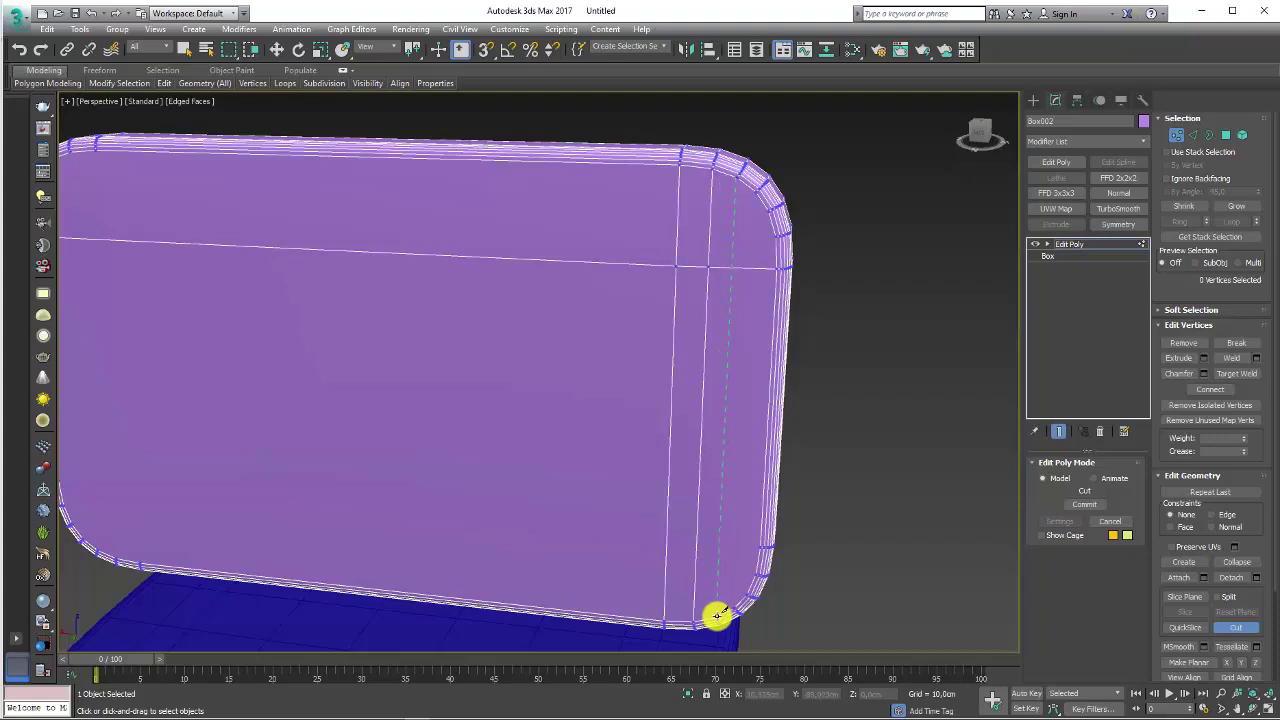
pyautogui.click(717, 614)
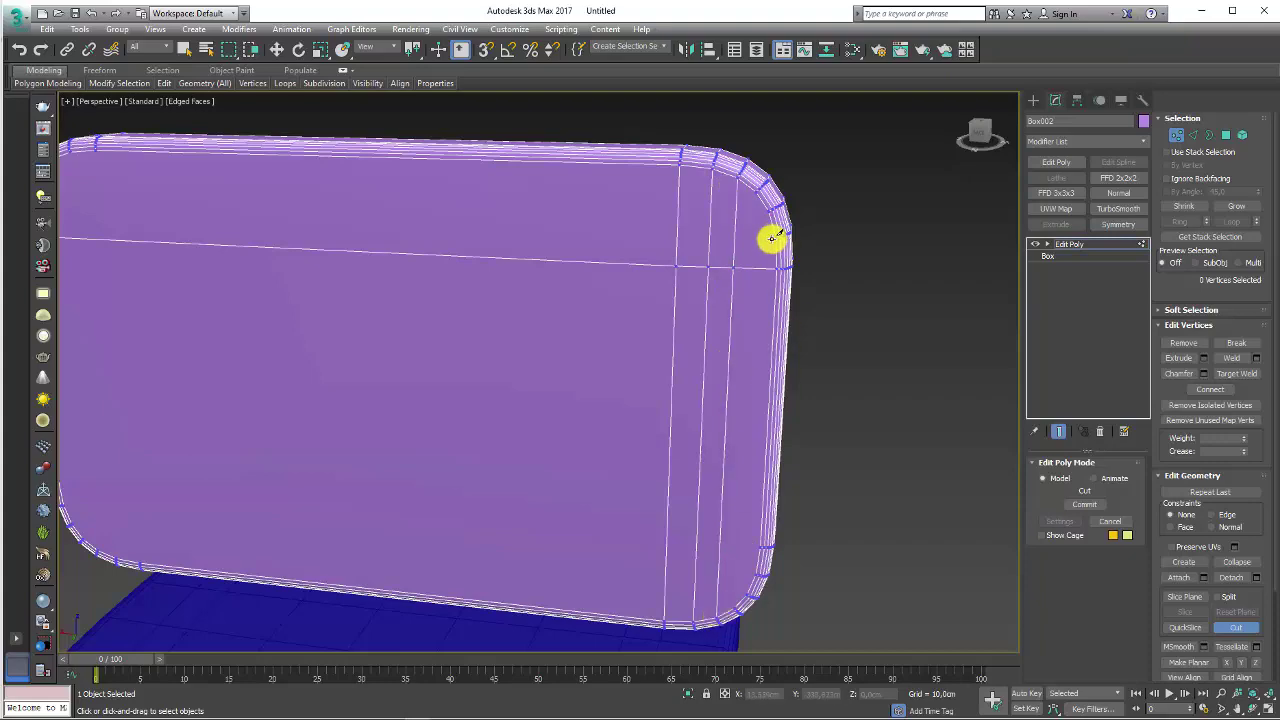
# Step: Cut a second, upper horizontal edge across to the panel's left side
pyautogui.scroll(3, 374, 206)
pyautogui.scroll(-4, 160, 196)
pyautogui.scroll(3, 130, 197)
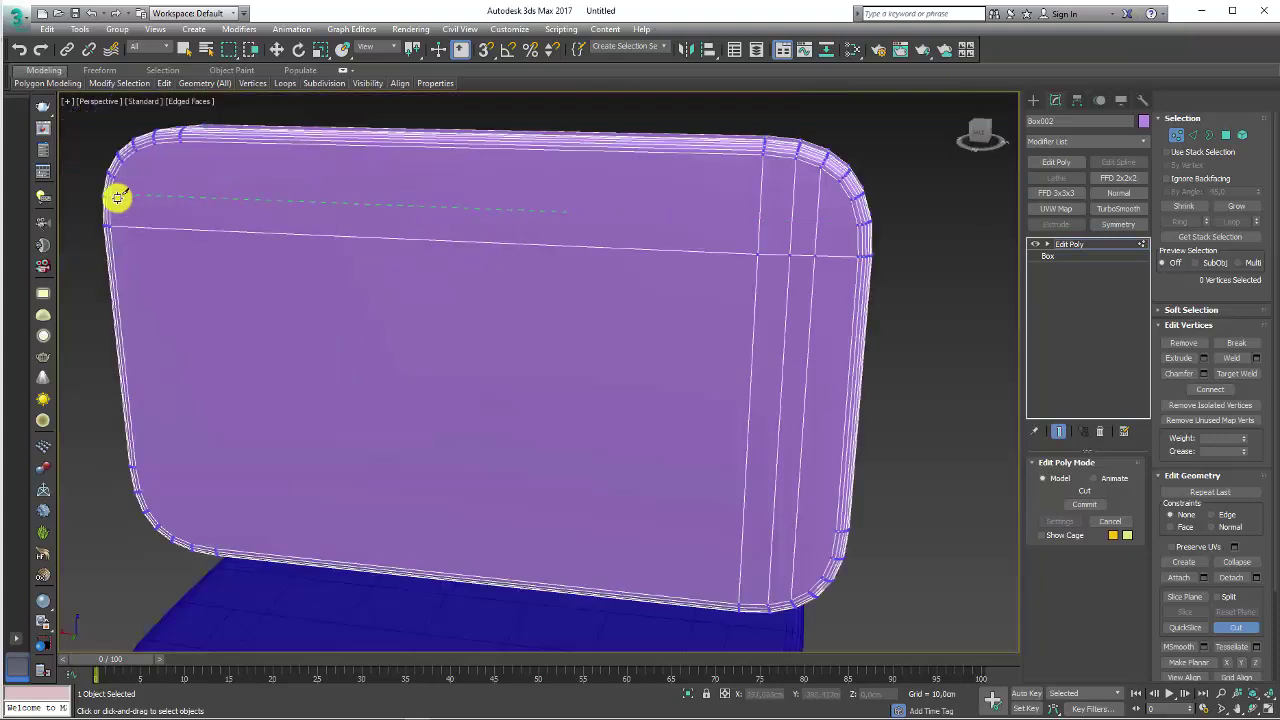
pyautogui.click(111, 199)
pyautogui.scroll(3, 777, 214)
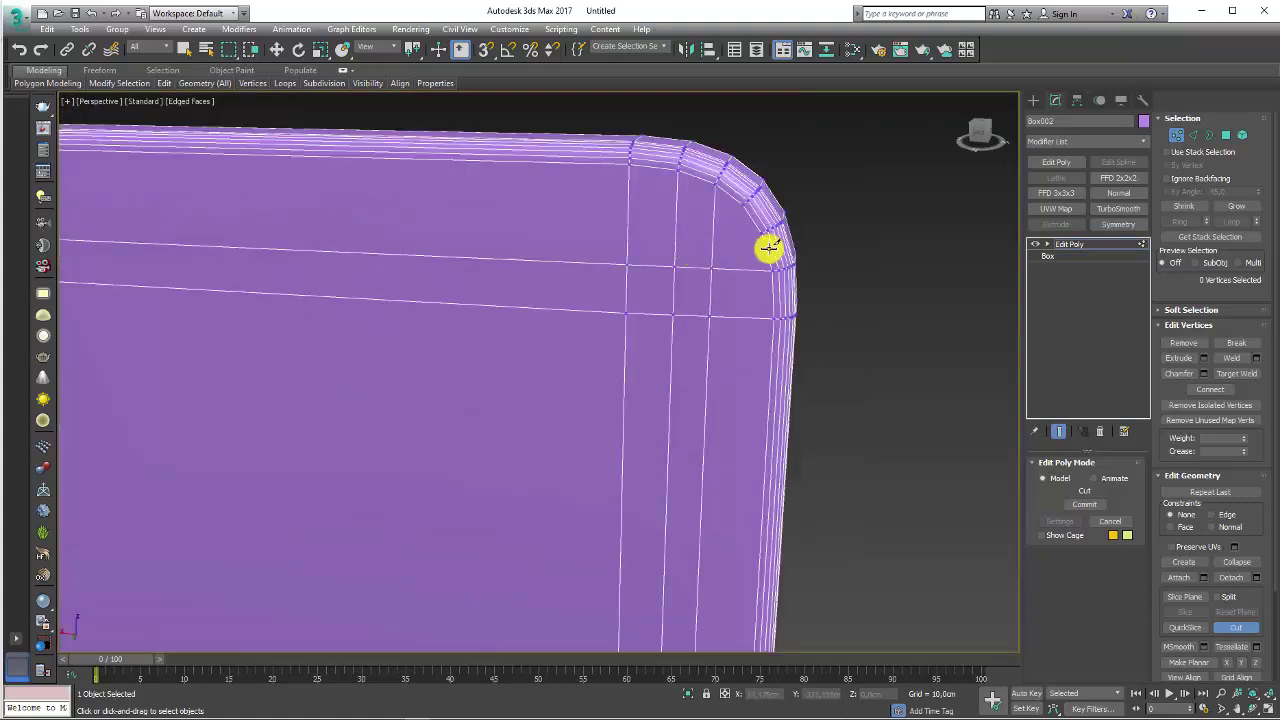
pyautogui.moveTo(751, 211)
pyautogui.mouseDown(button='middle')
pyautogui.moveTo(851, 337)
pyautogui.moveTo(791, 273)
pyautogui.mouseUp(button='middle')
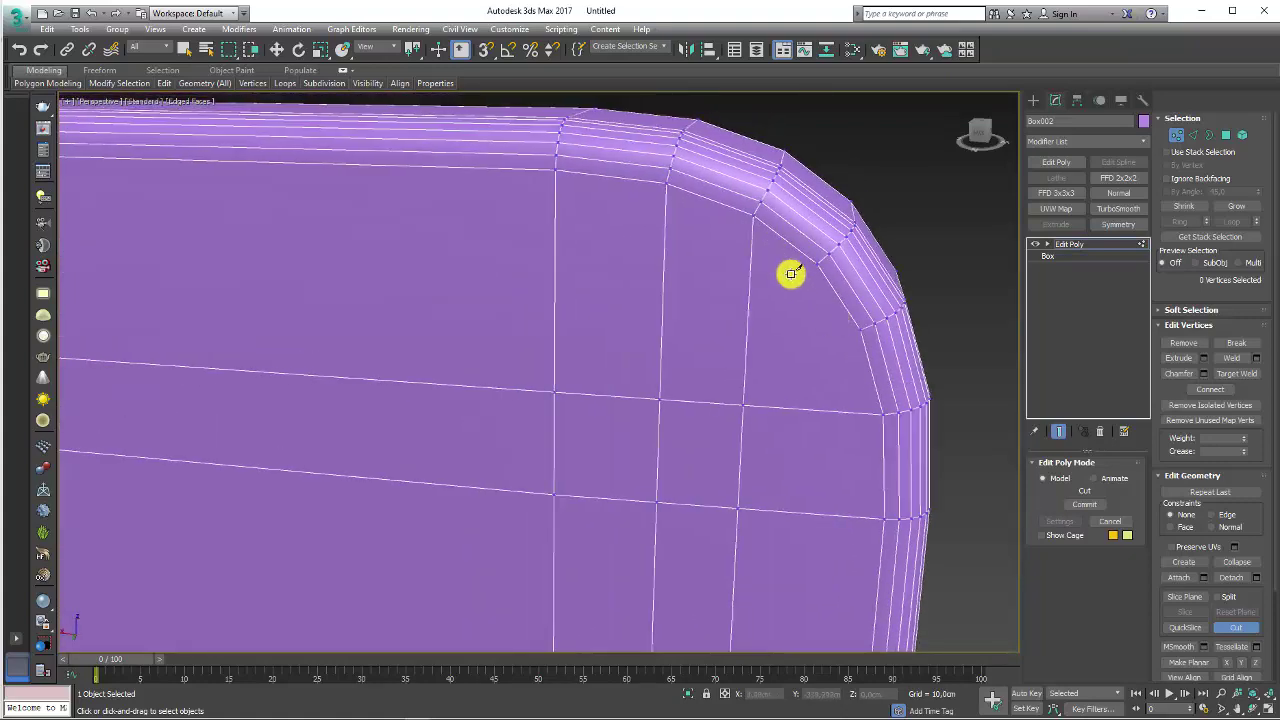
pyautogui.scroll(-5, 813, 470)
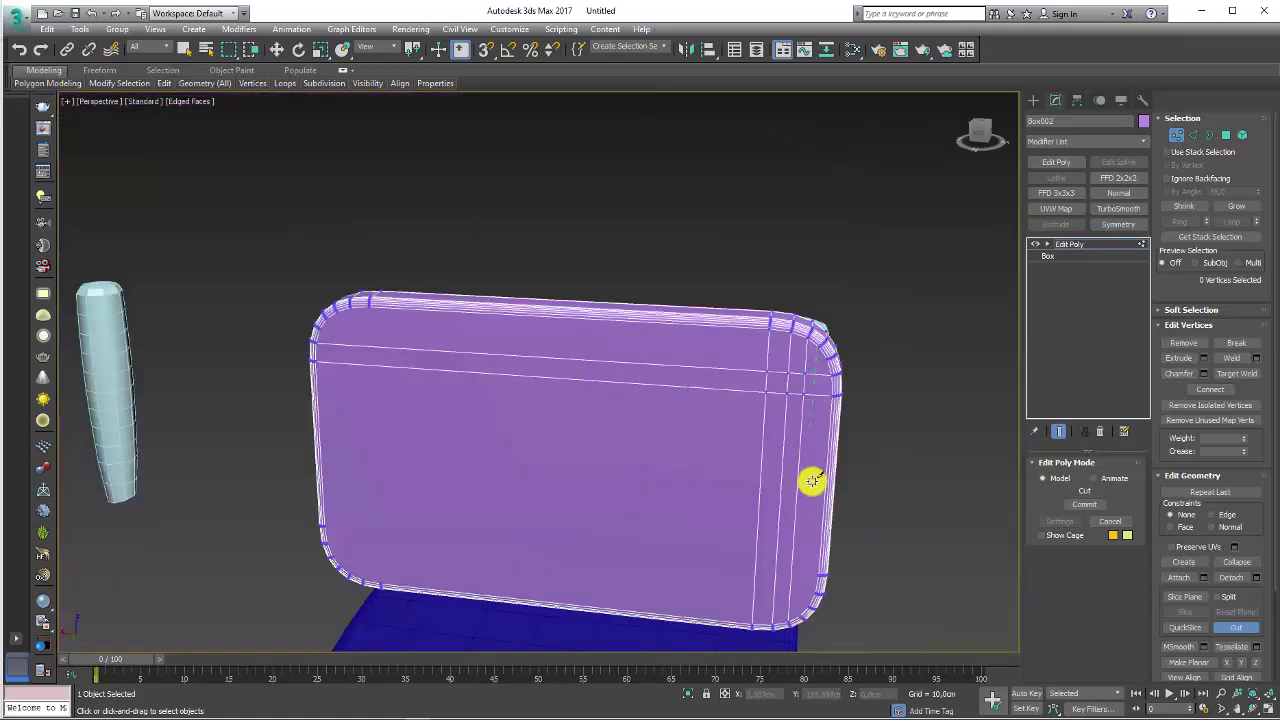
pyautogui.scroll(3, 803, 440)
pyautogui.scroll(2, 790, 450)
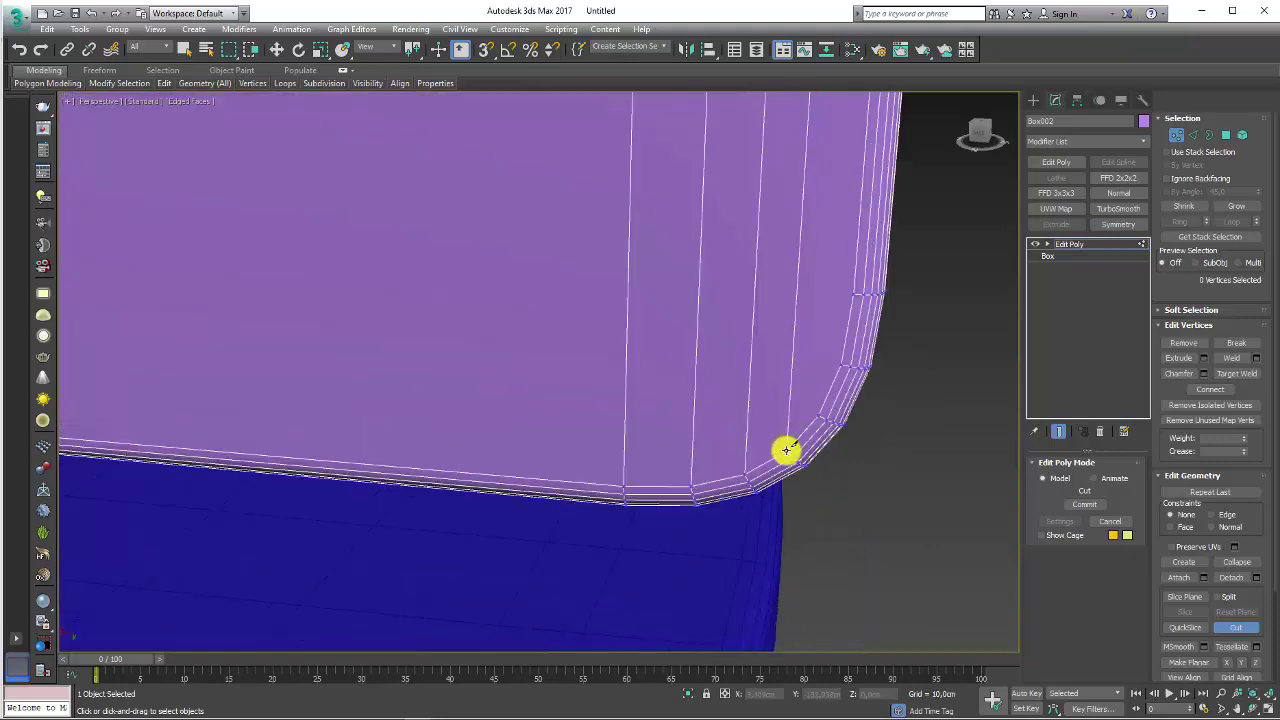
pyautogui.scroll(-3, 790, 400)
pyautogui.keyDown('alt'); pyautogui.moveTo(794, 177); pyautogui.dragTo(794, 360, button='middle'); pyautogui.keyUp('alt')
pyautogui.scroll(4, 810, 355)
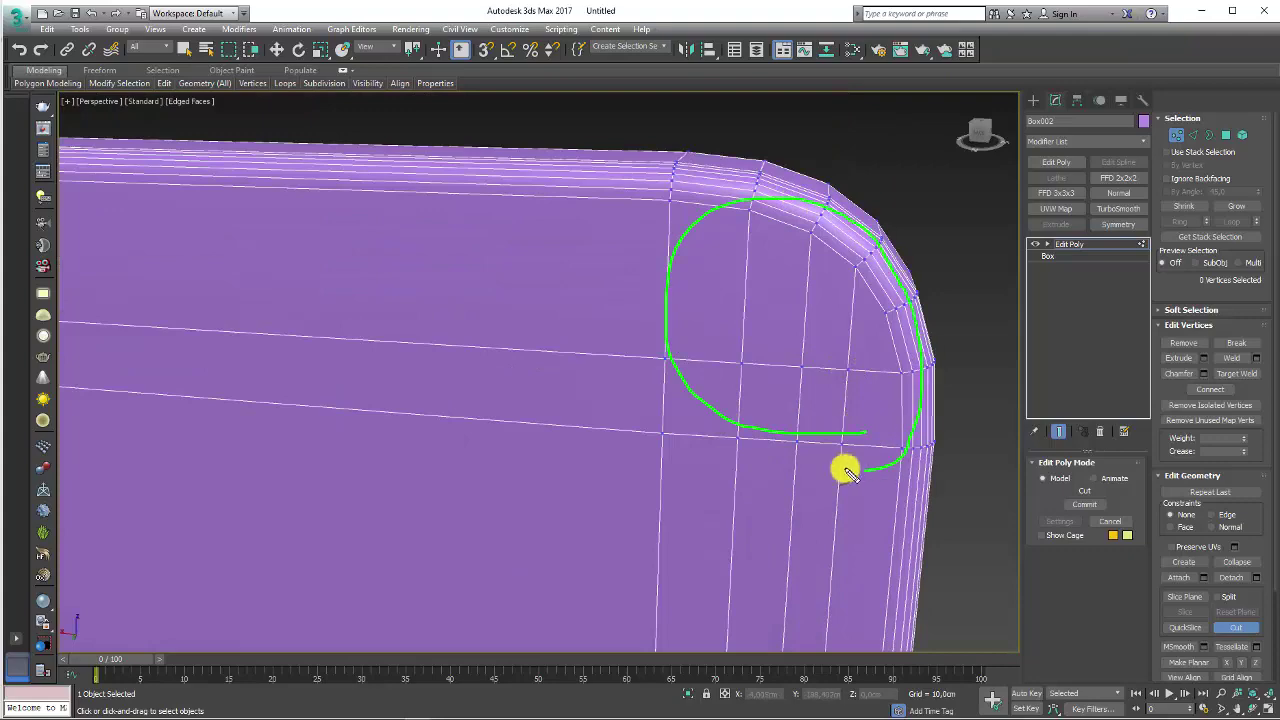
# Step: Select the upper-right corner vertices along the two horizontal lines and move them upward
pyautogui.moveTo(826, 409); pyautogui.dragTo(838, 320, button='middle')
pyautogui.press('w')
pyautogui.moveTo(863, 366); pyautogui.dragTo(677, 251)
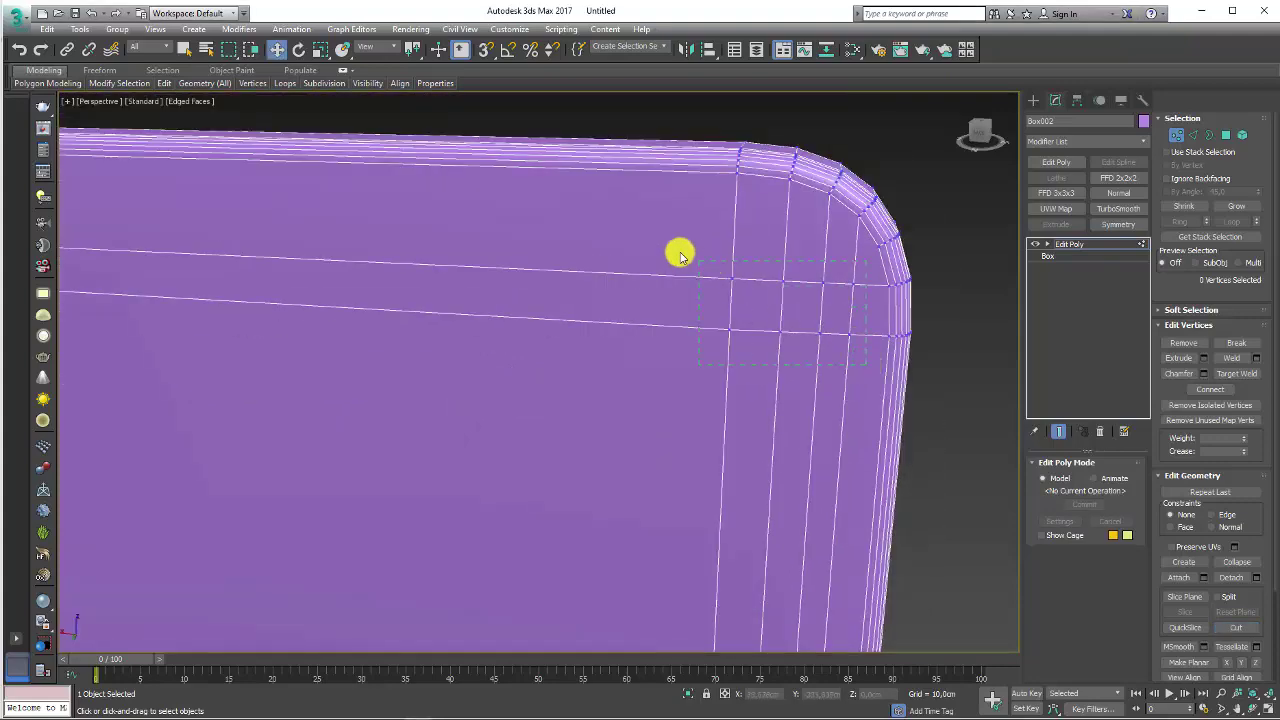
pyautogui.scroll(-5, 541, 330)
pyautogui.moveTo(266, 282); pyautogui.dragTo(648, 304)
pyautogui.scroll(3, 648, 304)
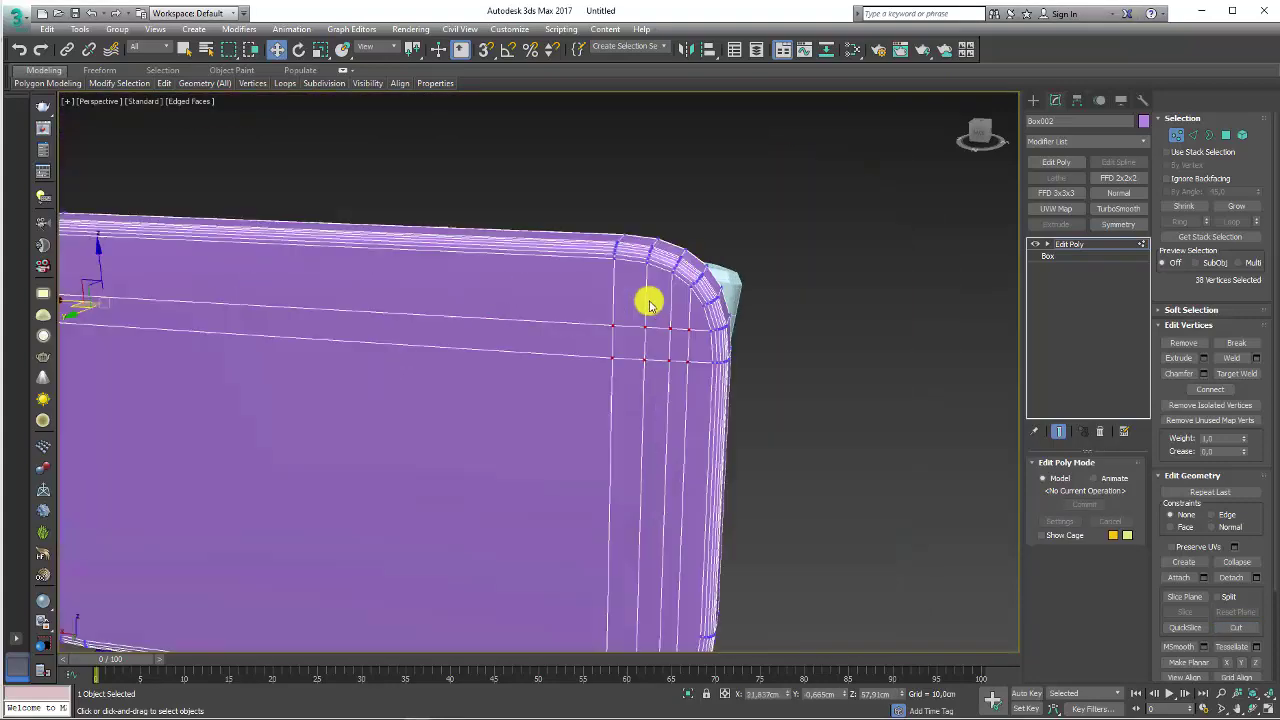
pyautogui.moveTo(104, 262); pyautogui.dragTo(102, 247)
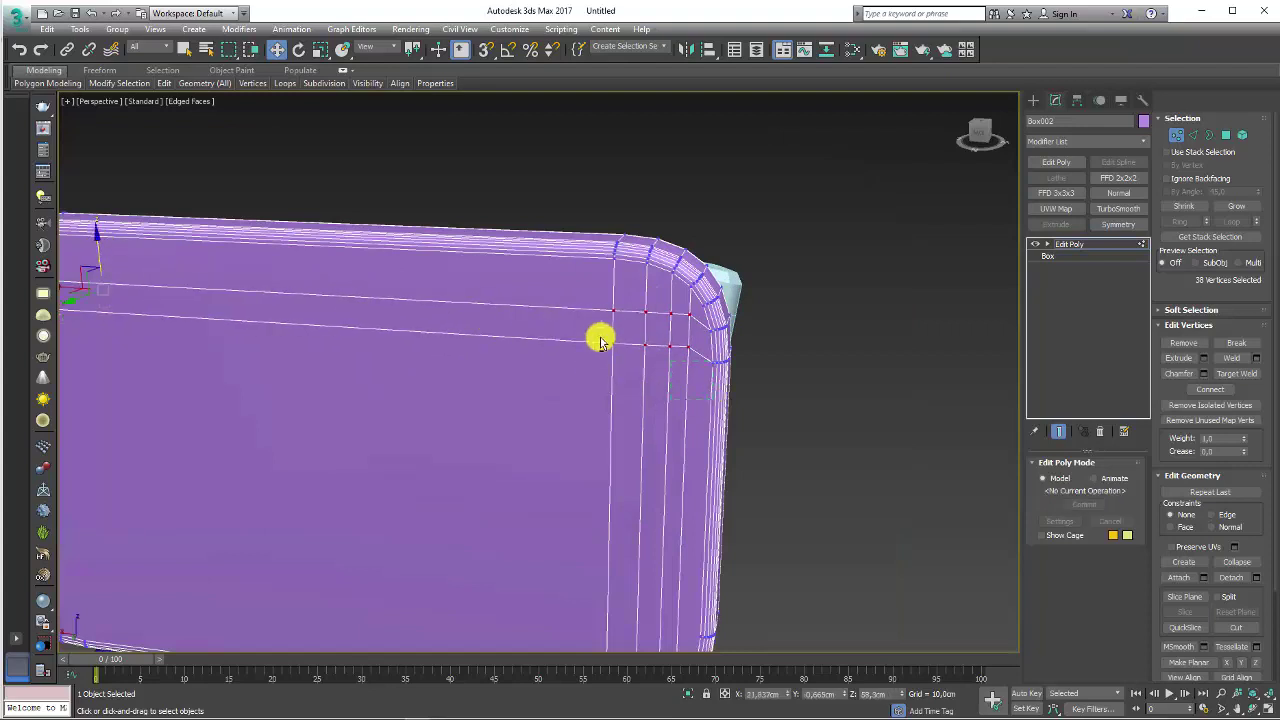
# Step: Refine the corner vertex selection, nudge those vertices slightly higher, then exit Vertex mode
pyautogui.keyDown('alt'); pyautogui.moveTo(600, 342); pyautogui.dragTo(680, 387); pyautogui.keyUp('alt')
pyautogui.keyDown('alt'); pyautogui.click(677, 300); pyautogui.keyUp('alt')
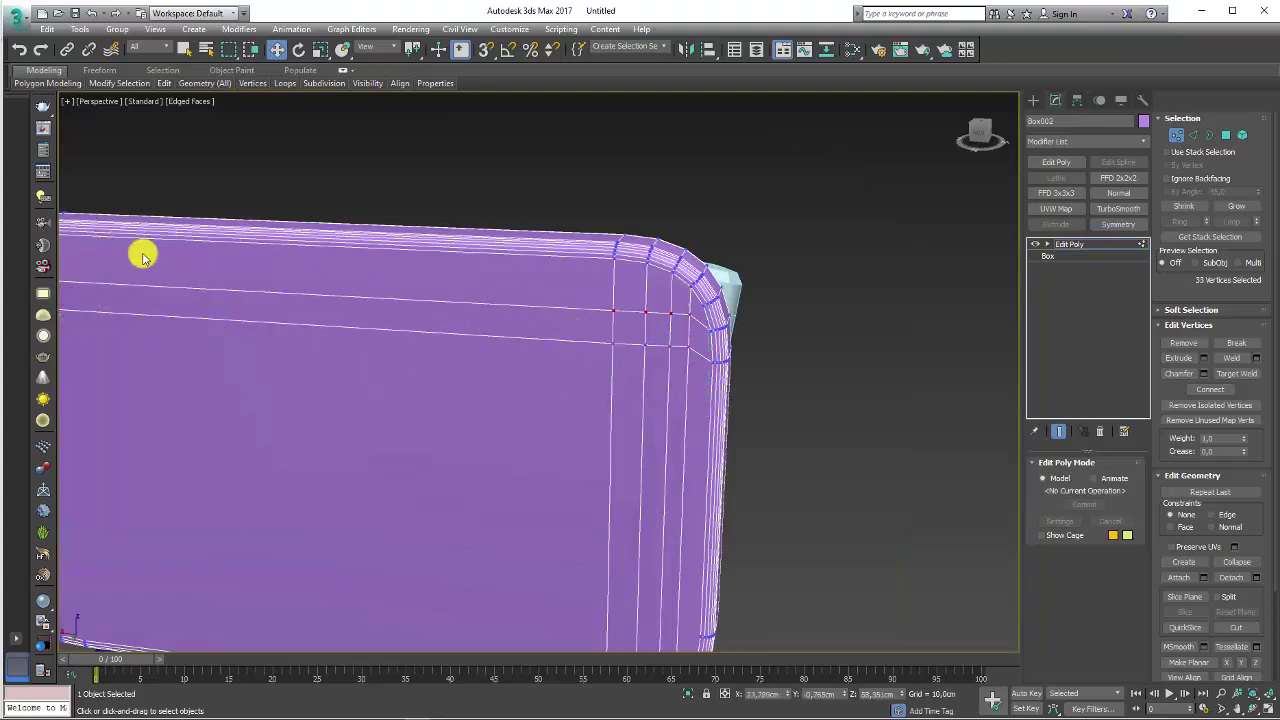
pyautogui.moveTo(143, 257); pyautogui.dragTo(254, 257, button='middle')
pyautogui.moveTo(211, 243); pyautogui.dragTo(229, 234)
pyautogui.keyDown('ctrl'); pyautogui.moveTo(806, 343); pyautogui.dragTo(895, 365); pyautogui.keyUp('ctrl')
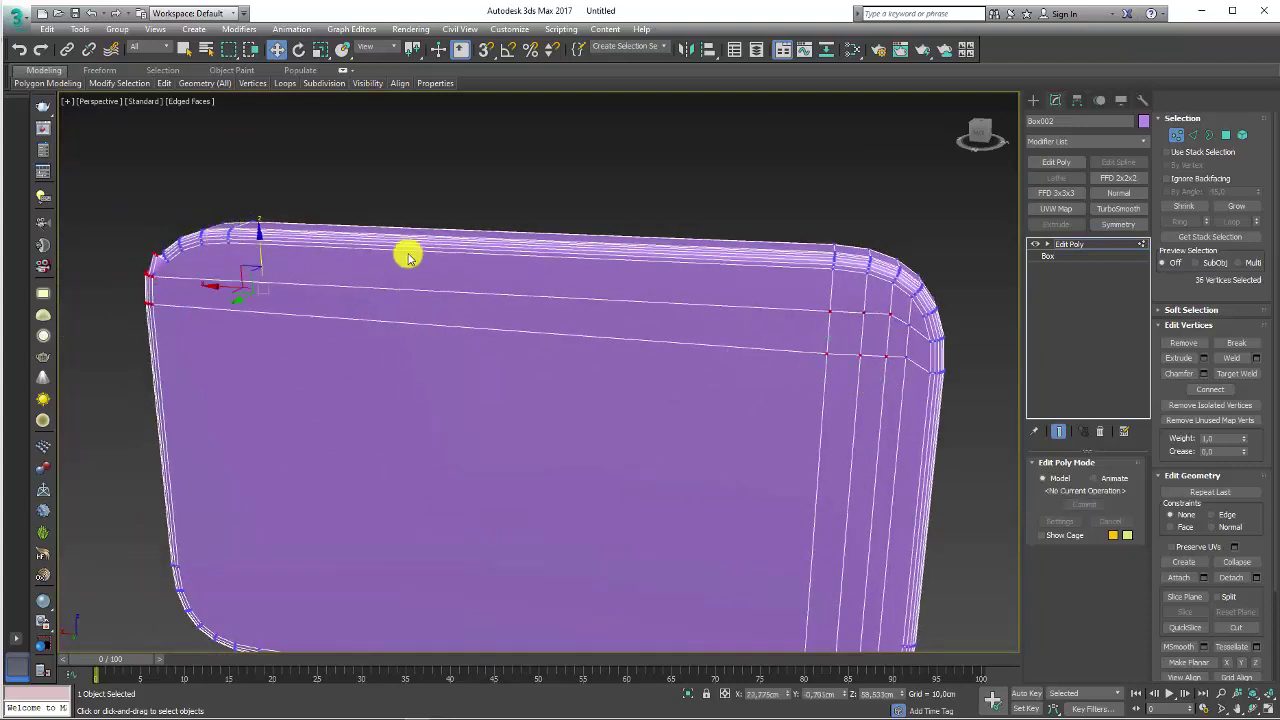
pyautogui.moveTo(258, 254); pyautogui.dragTo(263, 246)
pyautogui.moveTo(743, 309); pyautogui.dragTo(760, 262, button='middle')
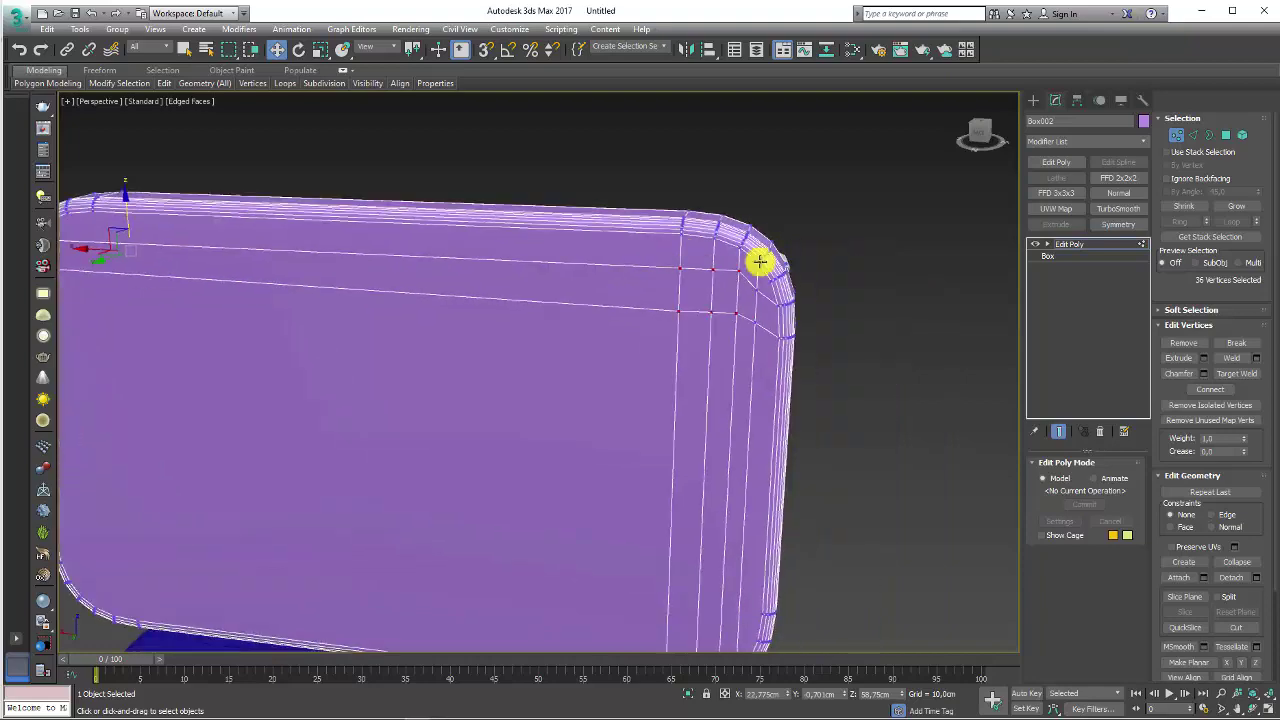
pyautogui.click(1080, 247)
pyautogui.moveTo(814, 323)
pyautogui.keyDown('alt'); pyautogui.mouseDown(button='middle')
pyautogui.moveTo(774, 314)
pyautogui.moveTo(831, 303)
pyautogui.moveTo(882, 272)
pyautogui.moveTo(817, 263)
pyautogui.moveTo(703, 277)
pyautogui.moveTo(869, 279)
pyautogui.mouseUp(button='middle'); pyautogui.keyUp('alt')
# Step: Flip the first Symmetry, then add two more Symmetry modifiers mirroring across Y and Z
pyautogui.click(1119, 228)
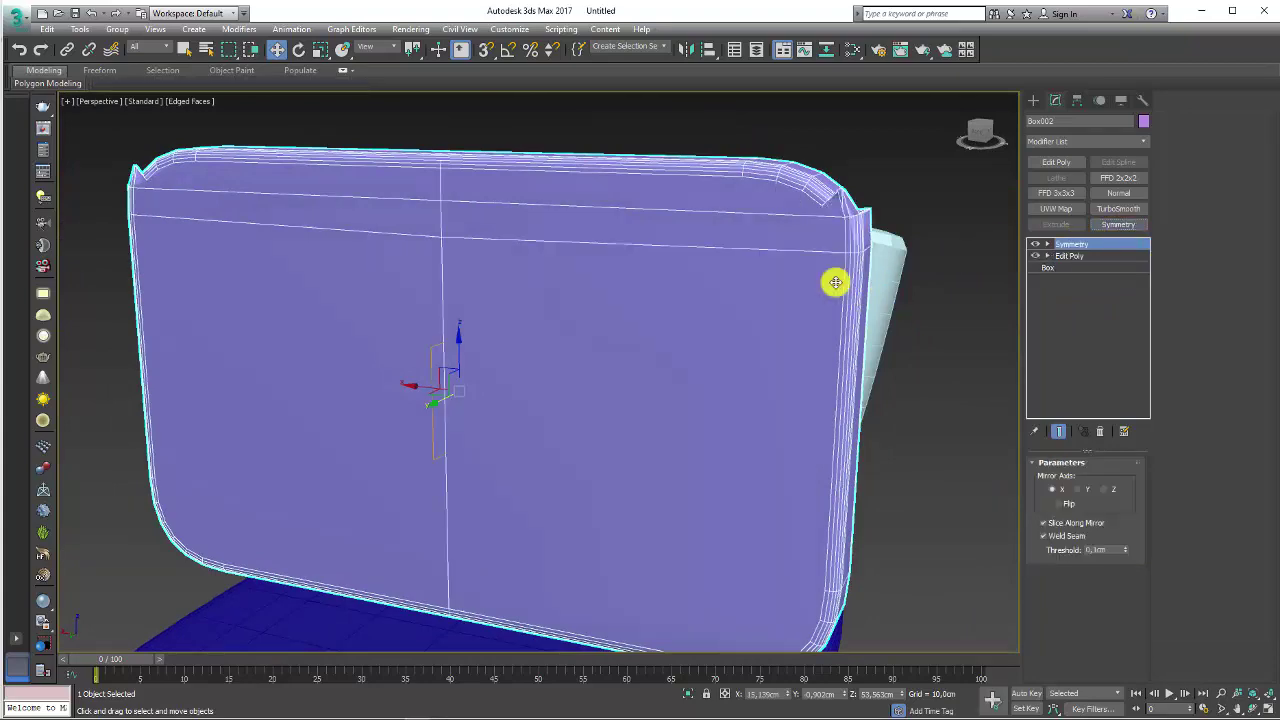
pyautogui.scroll(-3, 870, 280)
pyautogui.click(1069, 505)
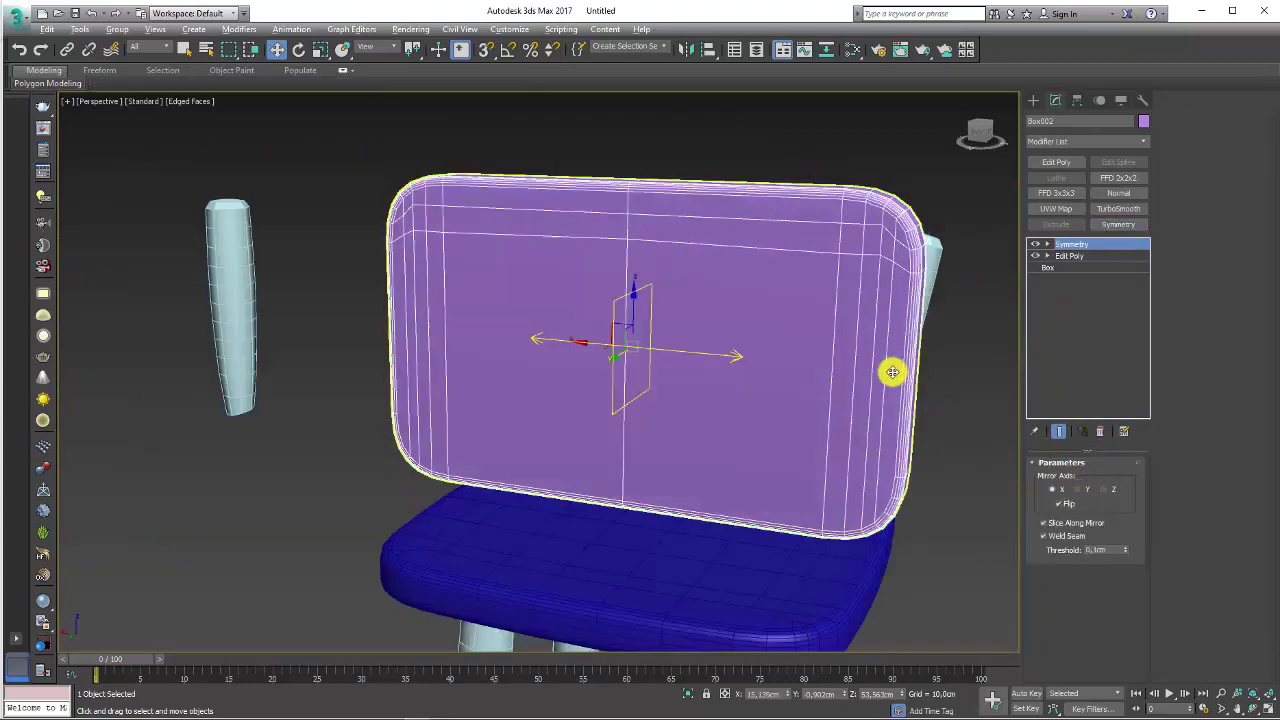
pyautogui.keyDown('alt'); pyautogui.moveTo(891, 369); pyautogui.dragTo(960, 330, button='middle'); pyautogui.keyUp('alt')
pyautogui.click(1119, 225)
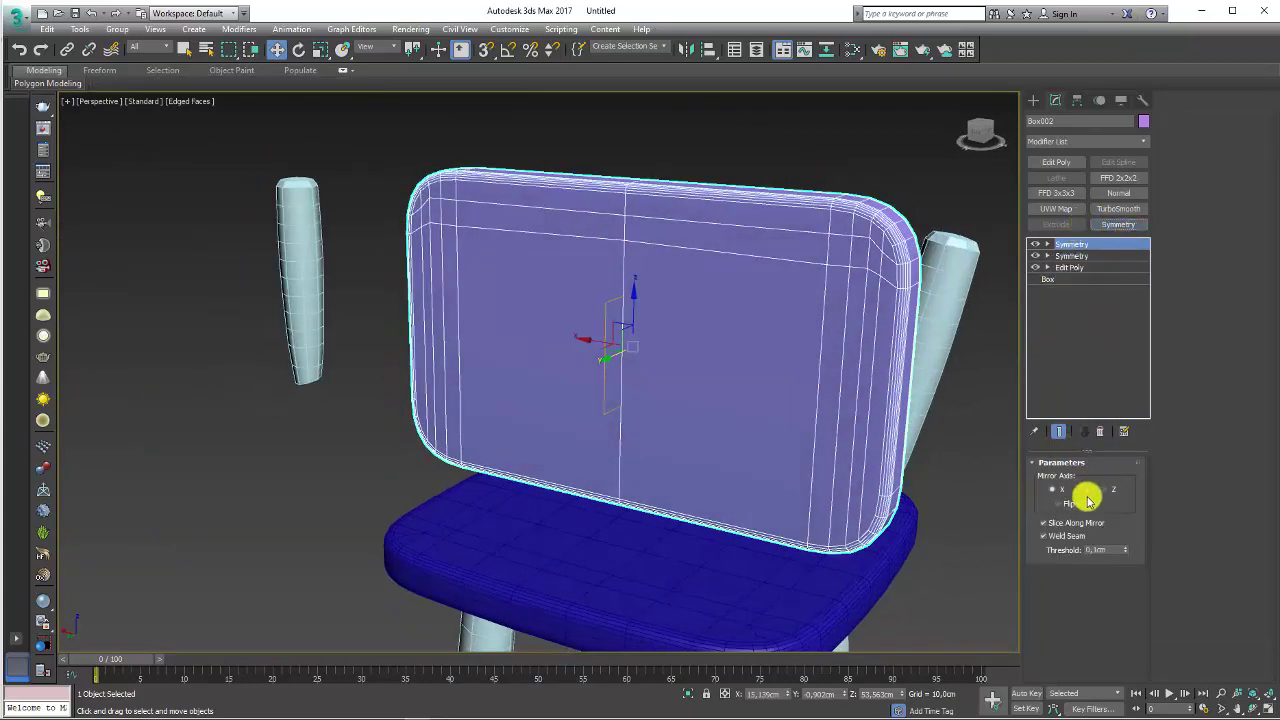
pyautogui.click(1076, 490)
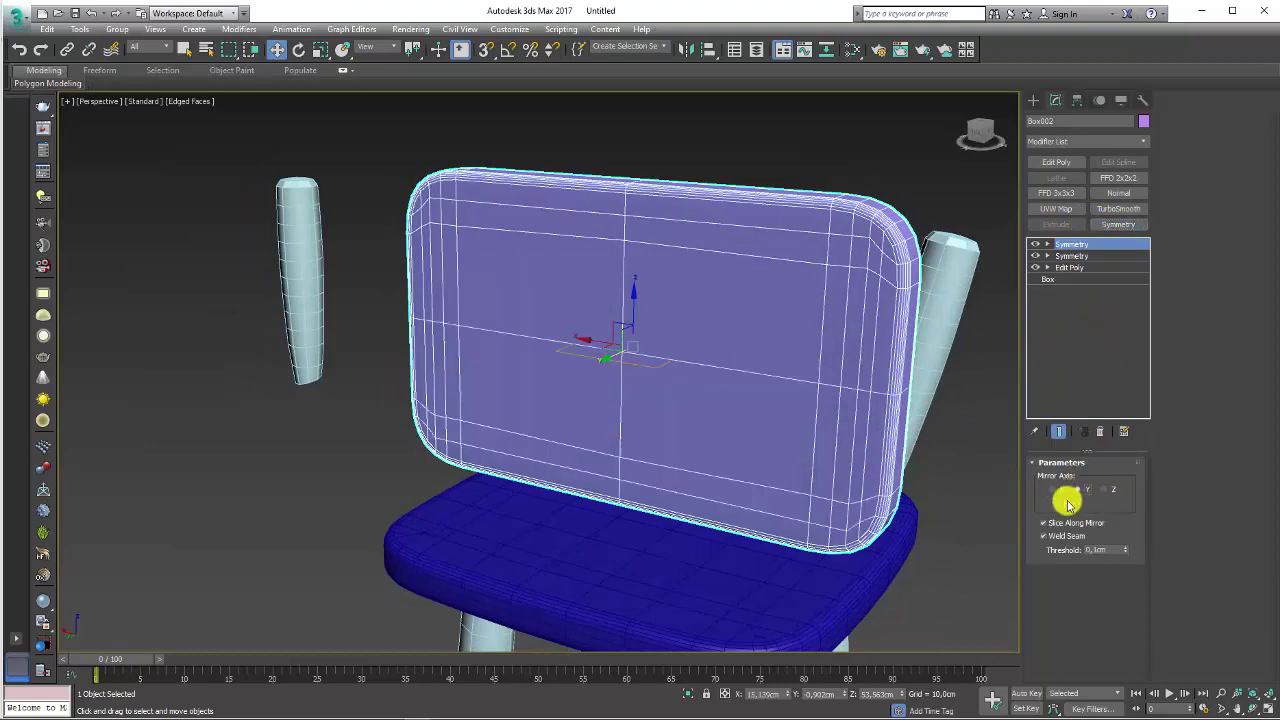
pyautogui.click(1119, 225)
pyautogui.keyDown('alt'); pyautogui.moveTo(908, 314); pyautogui.dragTo(800, 364, button='middle'); pyautogui.keyUp('alt')
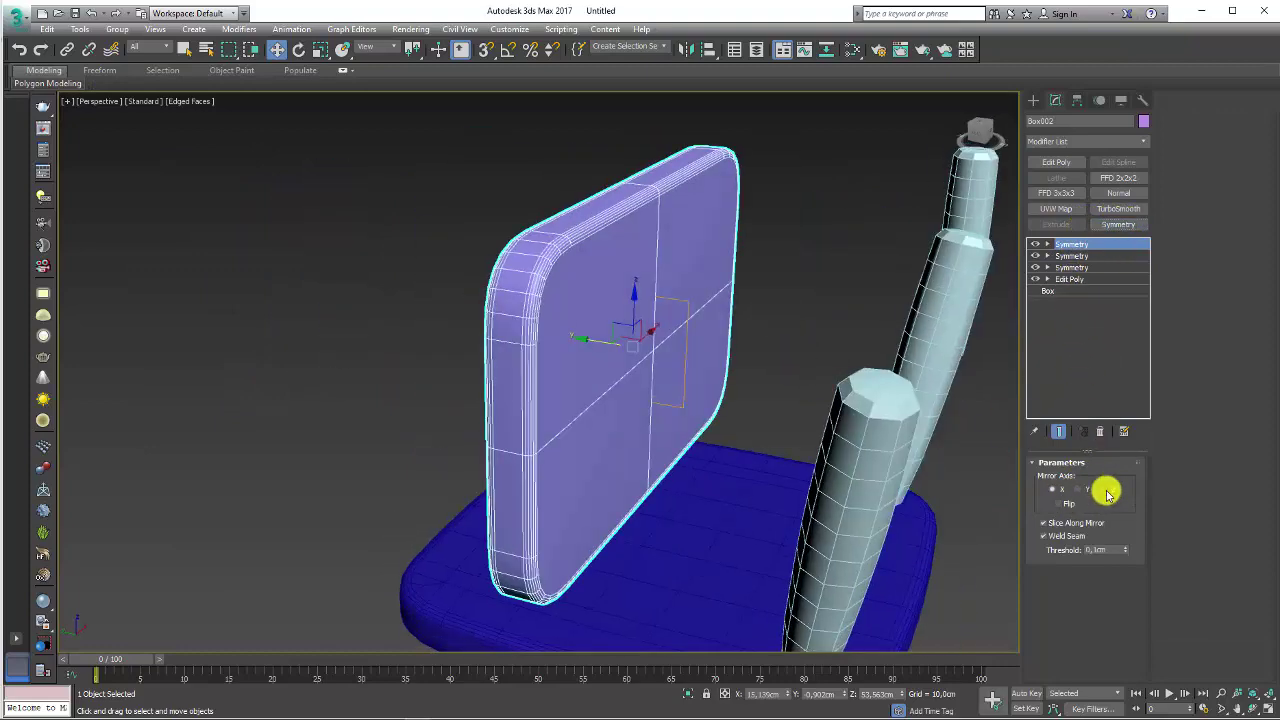
pyautogui.click(1104, 490)
pyautogui.moveTo(694, 391)
pyautogui.keyDown('alt'); pyautogui.mouseDown(button='middle')
pyautogui.moveTo(800, 383)
pyautogui.moveTo(890, 400)
pyautogui.moveTo(946, 320)
pyautogui.mouseUp(button='middle'); pyautogui.keyUp('alt')
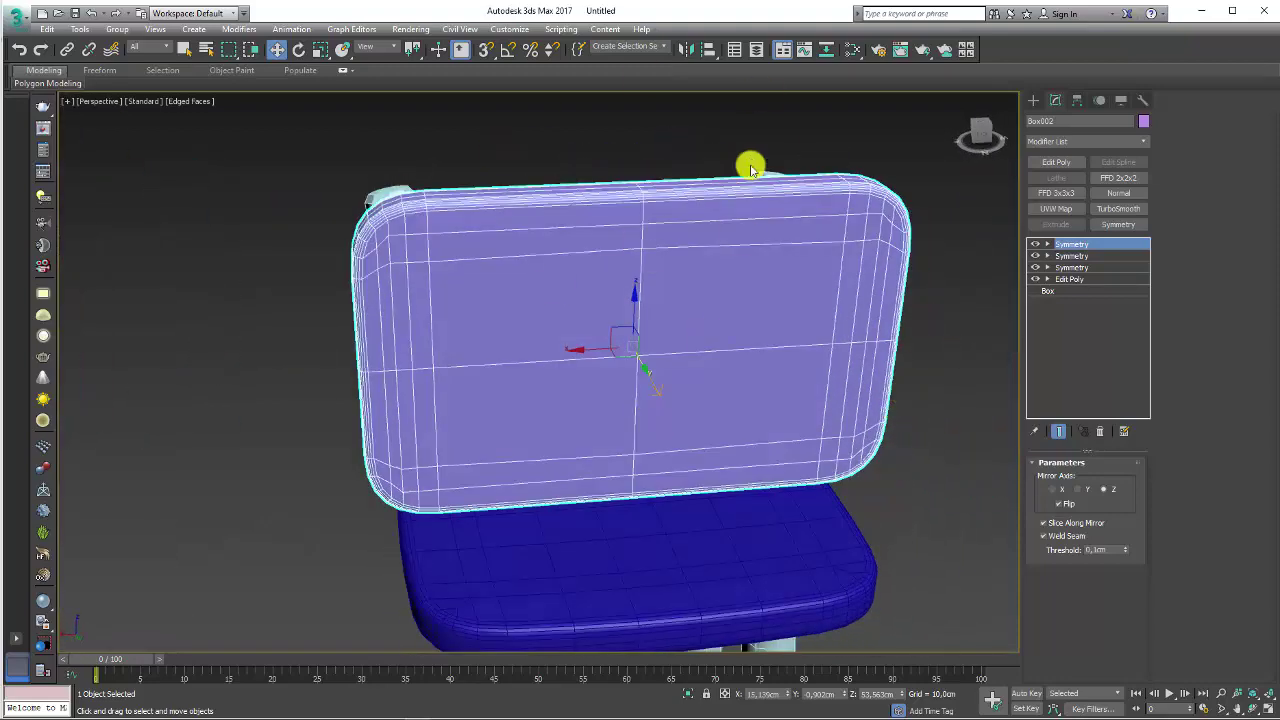
# Step: Add a new Edit Poly and chamfer a vertical edge loop by about 4.314cm
pyautogui.click(1058, 163)
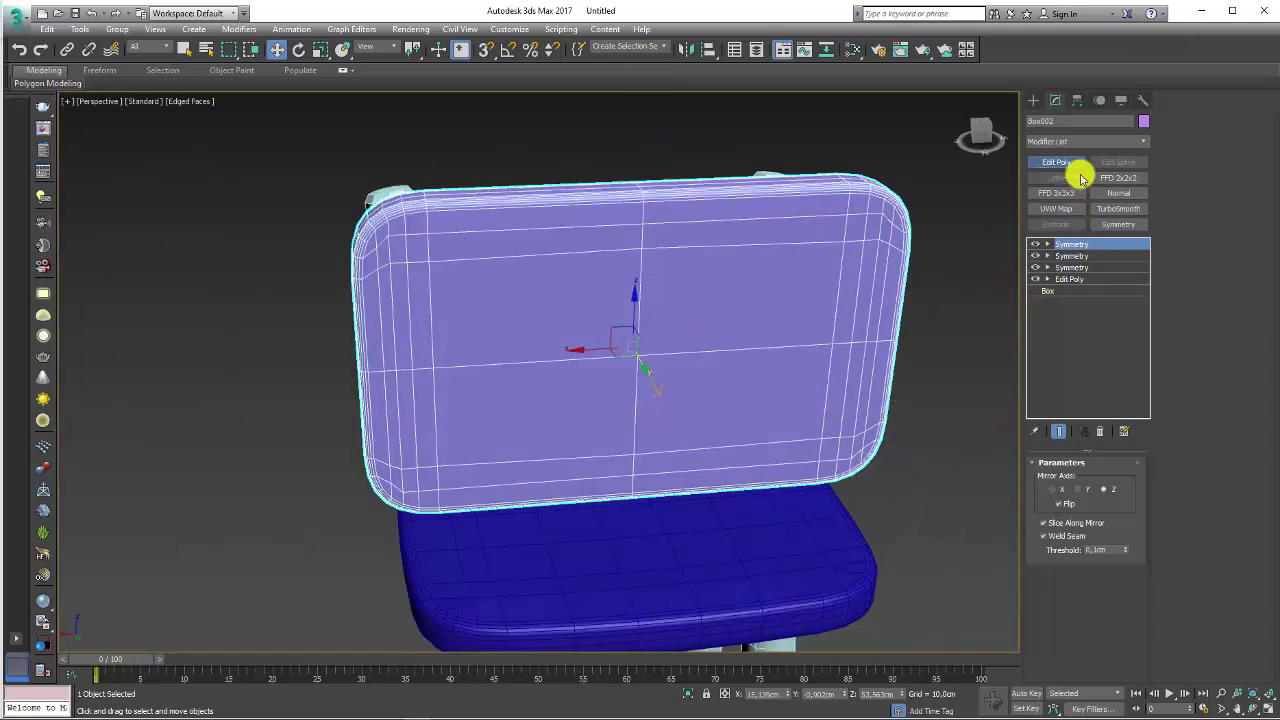
pyautogui.click(1195, 138)
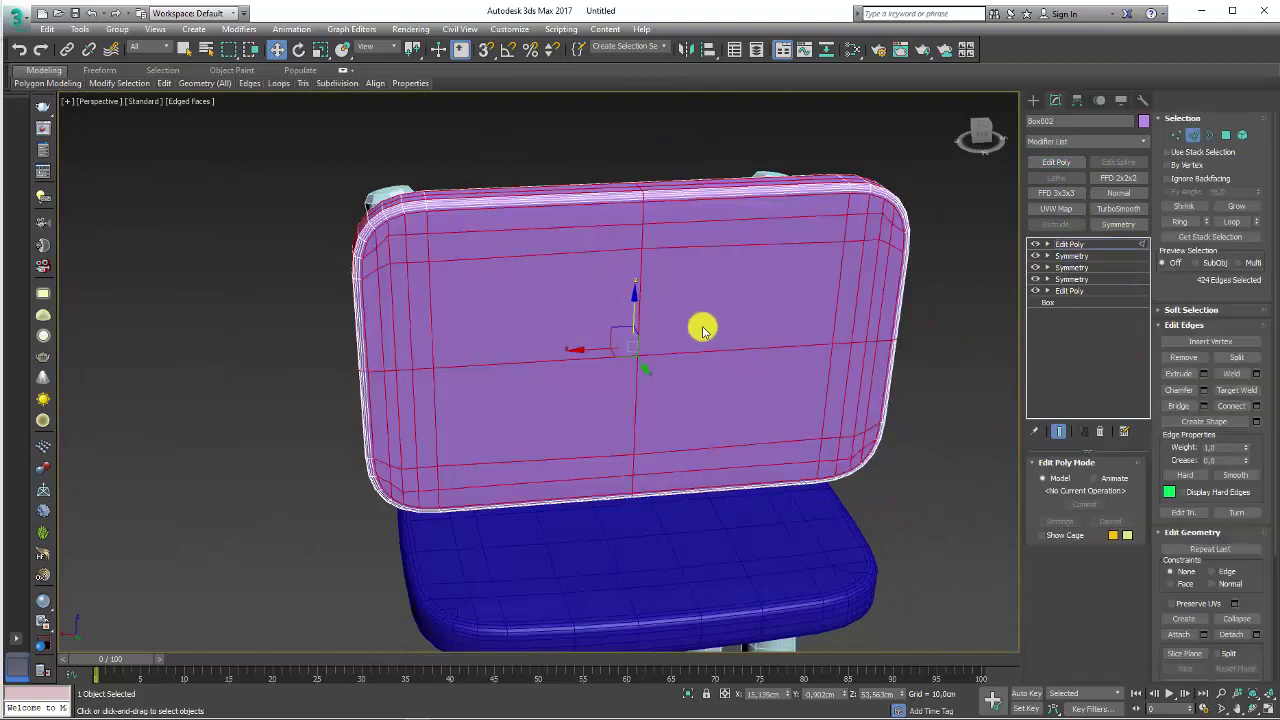
pyautogui.doubleClick(640, 298)
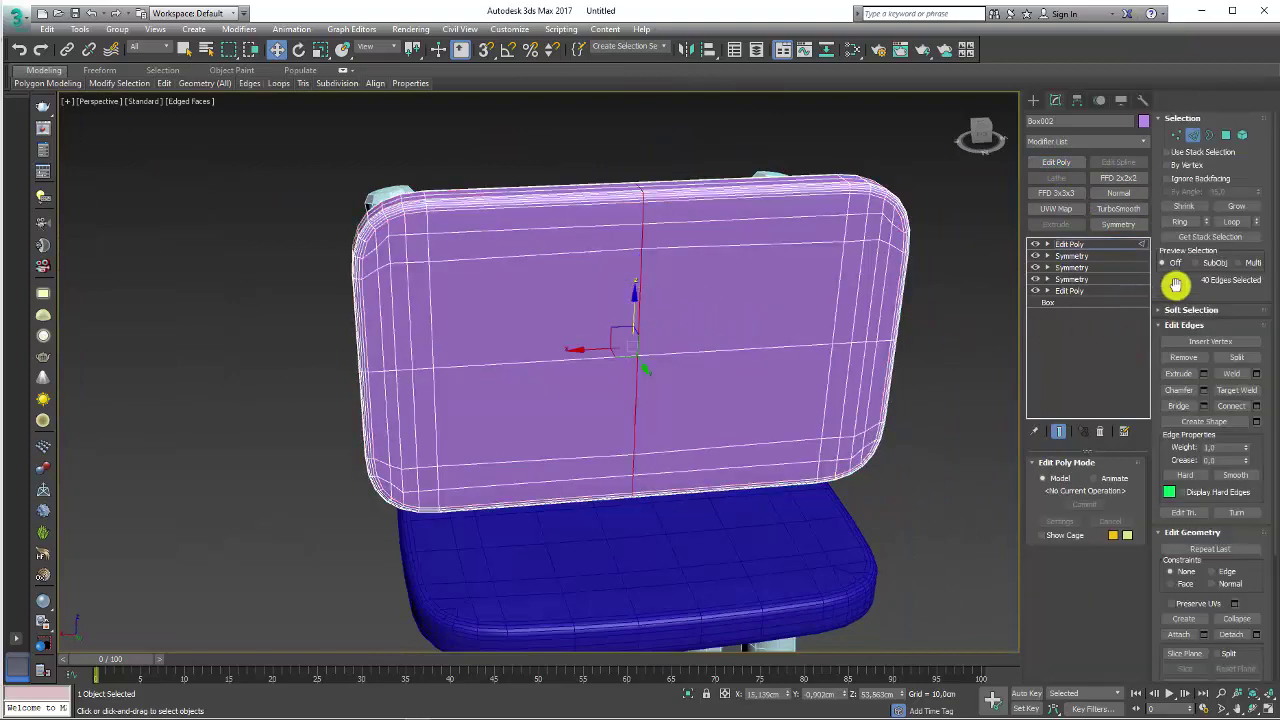
pyautogui.click(1203, 390)
pyautogui.moveTo(552, 399)
pyautogui.mouseDown()
pyautogui.moveTo(556, 421)
pyautogui.moveTo(551, 381)
pyautogui.moveTo(553, 447)
pyautogui.mouseUp()
pyautogui.click(546, 497)
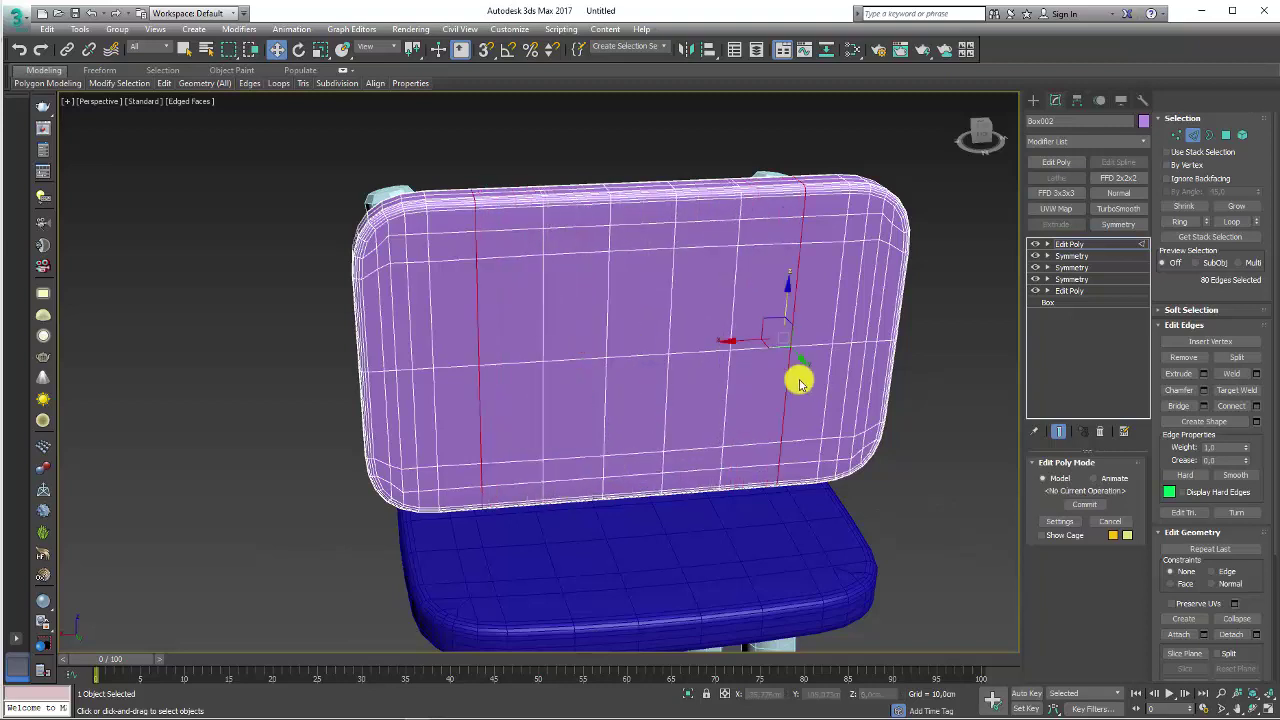
# Step: Chamfer a horizontal edge loop across the panel and exit Edge mode
pyautogui.doubleClick(757, 347)
pyautogui.click(760, 348)
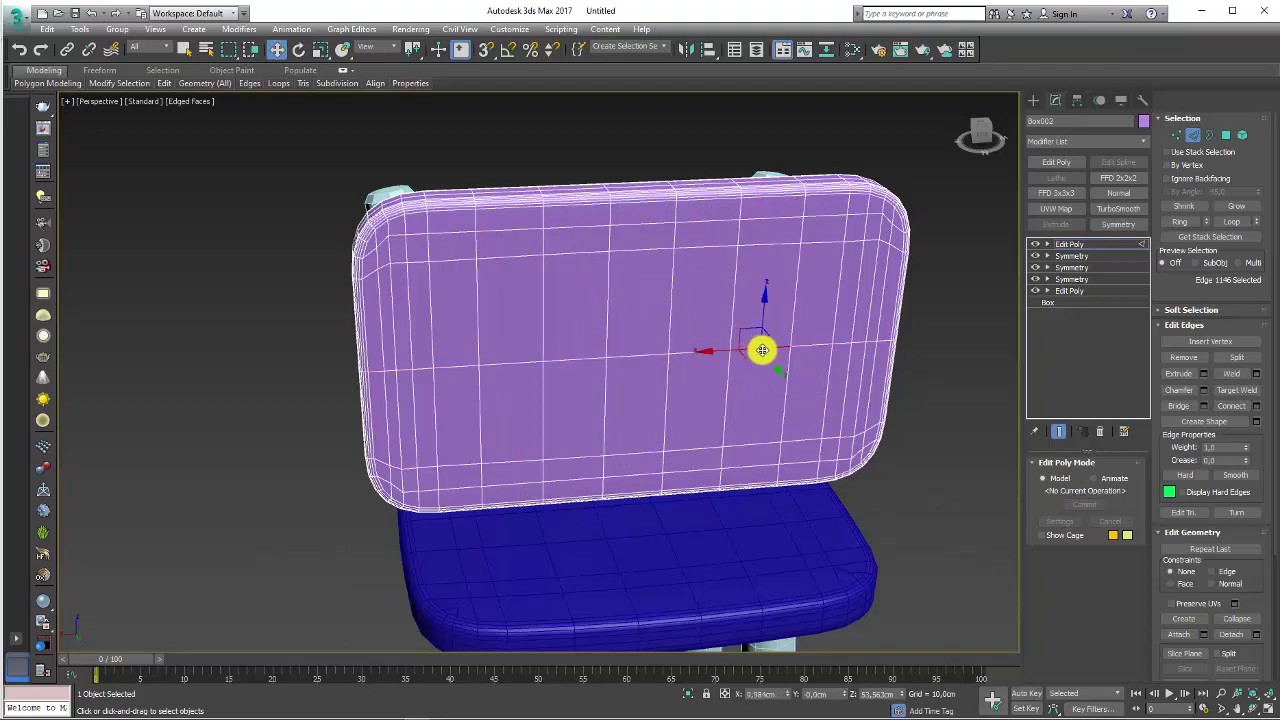
pyautogui.doubleClick(760, 348)
pyautogui.click(1204, 389)
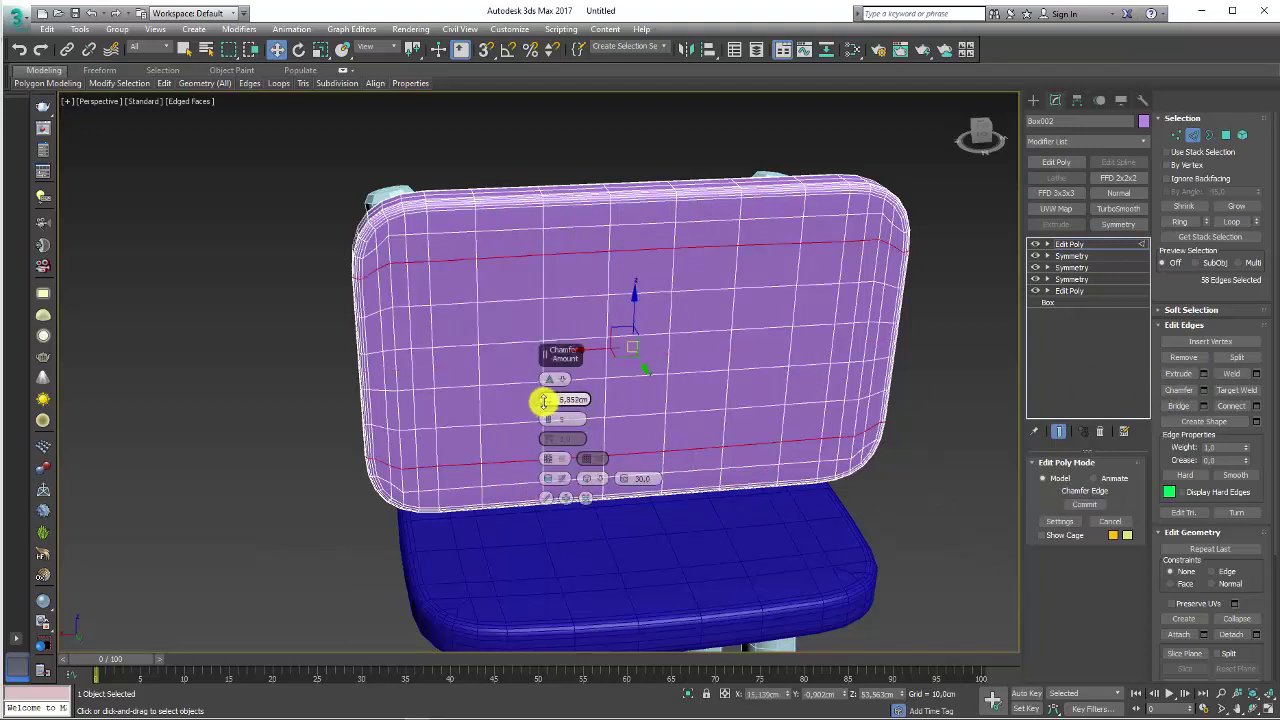
pyautogui.click(546, 497)
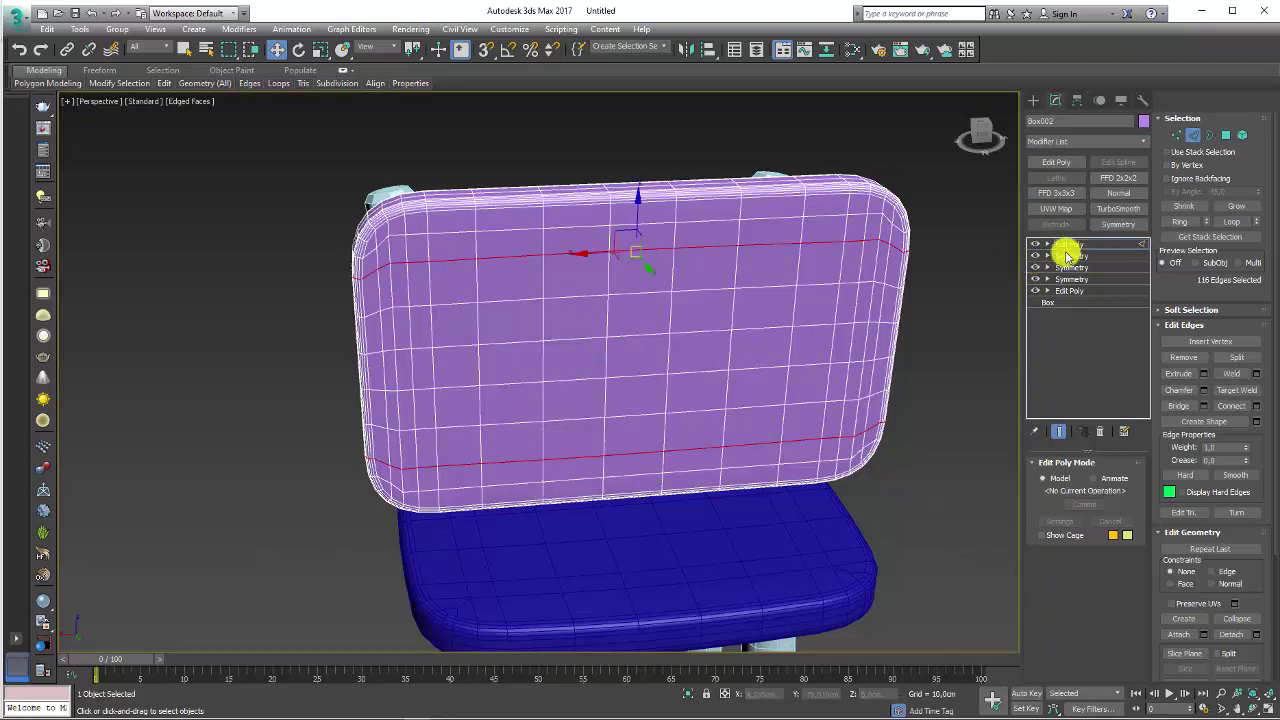
pyautogui.click(1066, 245)
pyautogui.scroll(-5, 910, 295)
pyautogui.moveTo(910, 295)
pyautogui.keyDown('alt'); pyautogui.mouseDown(button='middle')
pyautogui.moveTo(803, 343)
pyautogui.moveTo(531, 363)
pyautogui.moveTo(683, 409)
pyautogui.moveTo(613, 453)
pyautogui.mouseUp(button='middle'); pyautogui.keyUp('alt')
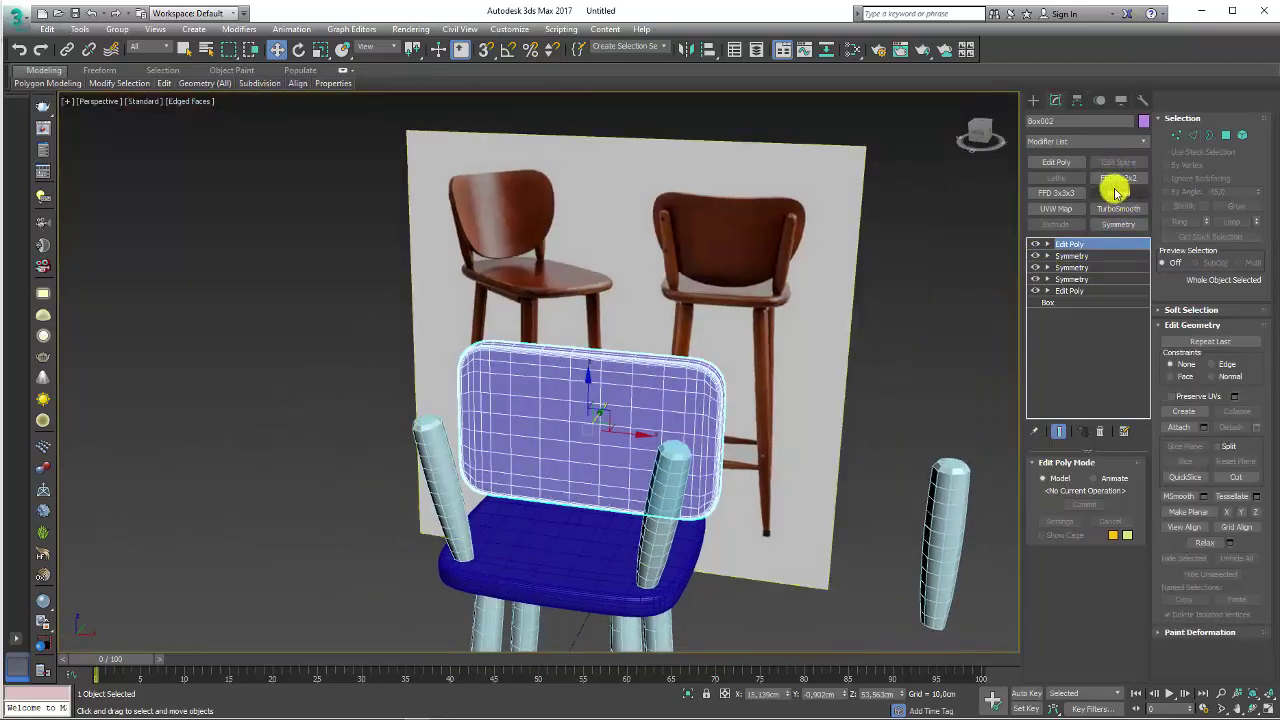
# Step: Add an FFD 3x3x3 modifier to the backrest and select its lower middle control points
pyautogui.click(1056, 193)
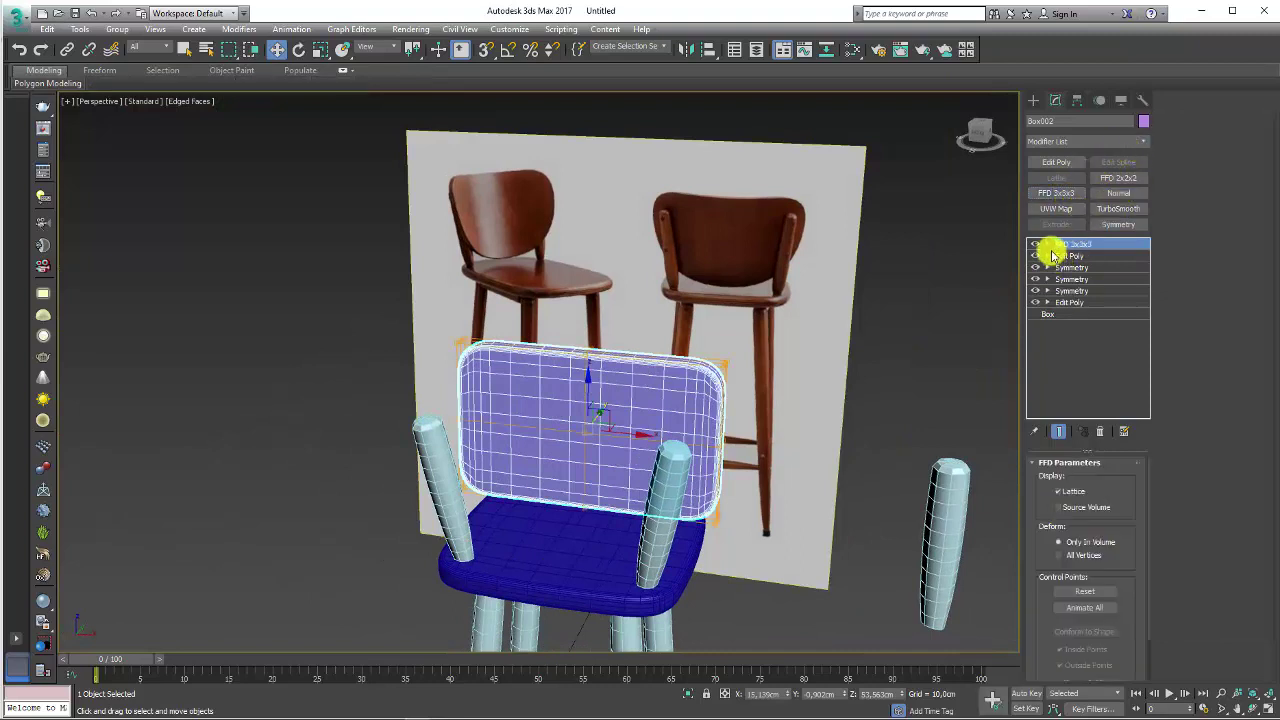
pyautogui.click(1047, 245)
pyautogui.click(1070, 256)
pyautogui.moveTo(760, 490); pyautogui.dragTo(700, 550)
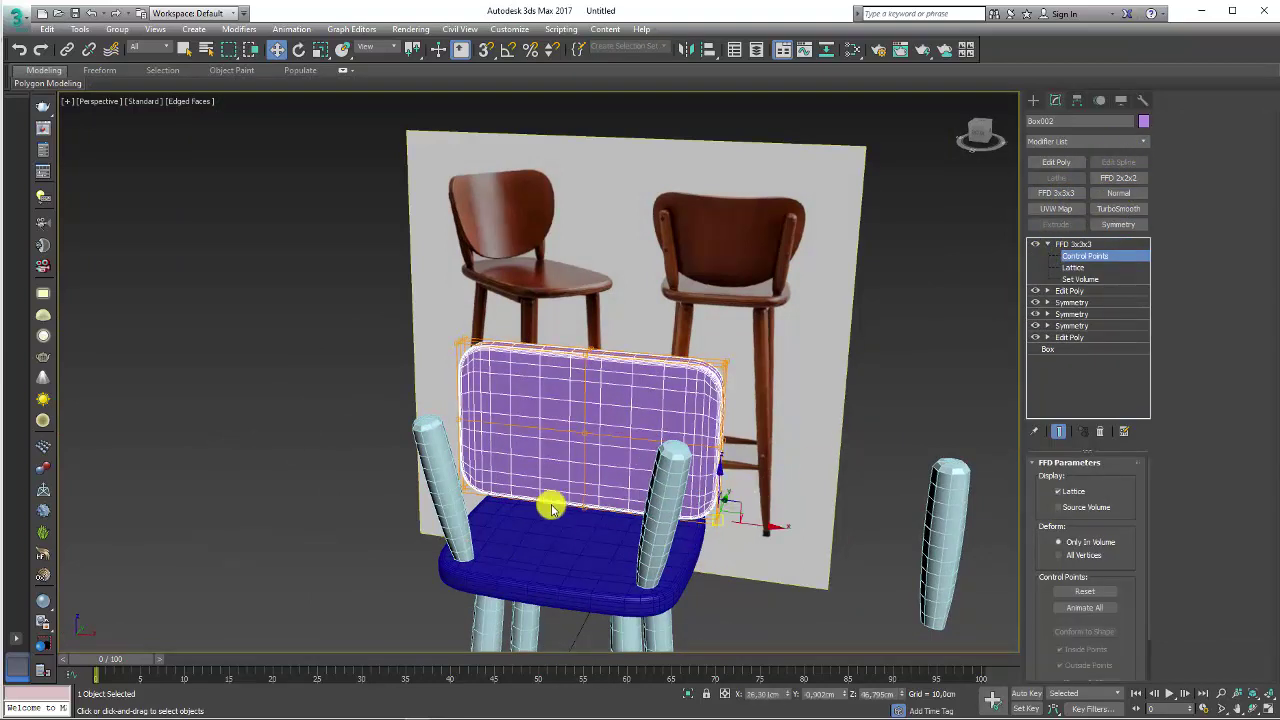
pyautogui.moveTo(437, 472)
pyautogui.mouseDown()
pyautogui.moveTo(563, 432)
pyautogui.moveTo(592, 409)
pyautogui.moveTo(457, 408)
pyautogui.mouseUp()
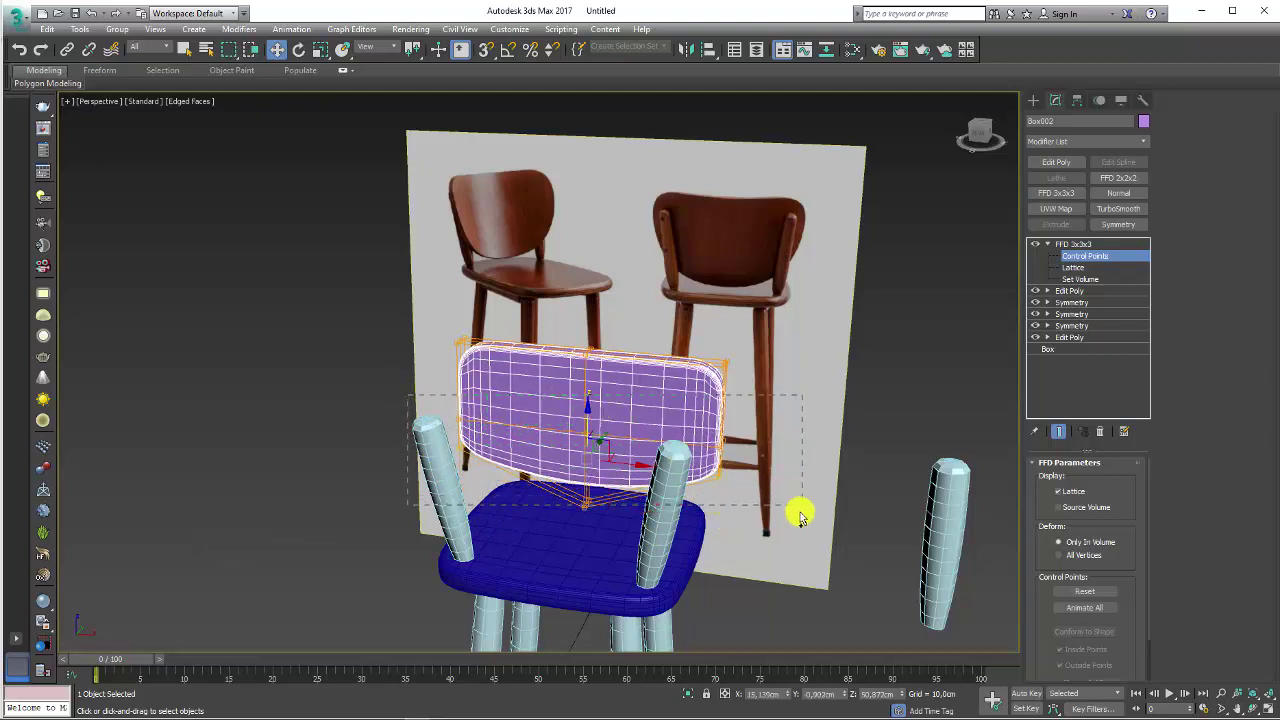
# Step: Pull the selected control points to bow the backrest panel into a curve
pyautogui.keyDown('alt'); pyautogui.moveTo(557, 480); pyautogui.dragTo(620, 443, button='middle'); pyautogui.keyUp('alt')
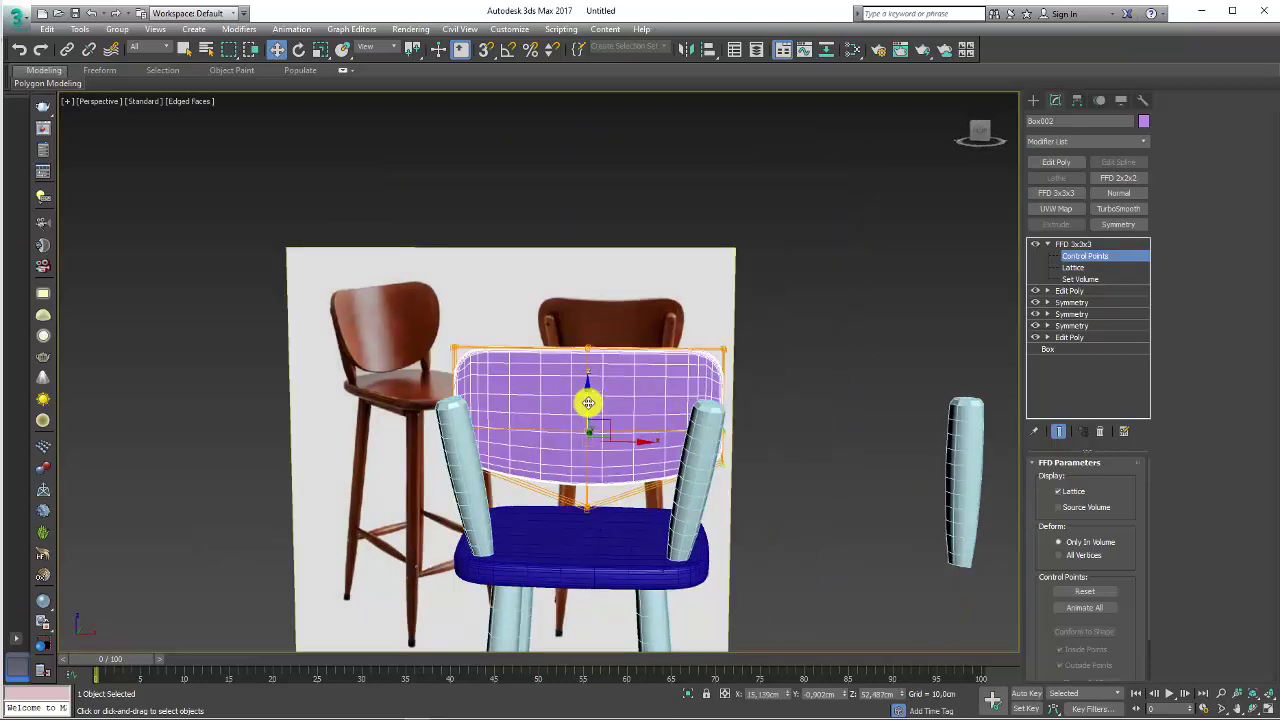
pyautogui.moveTo(594, 371); pyautogui.dragTo(605, 375)
pyautogui.keyDown('alt'); pyautogui.moveTo(620, 395); pyautogui.dragTo(567, 317, button='middle'); pyautogui.keyUp('alt')
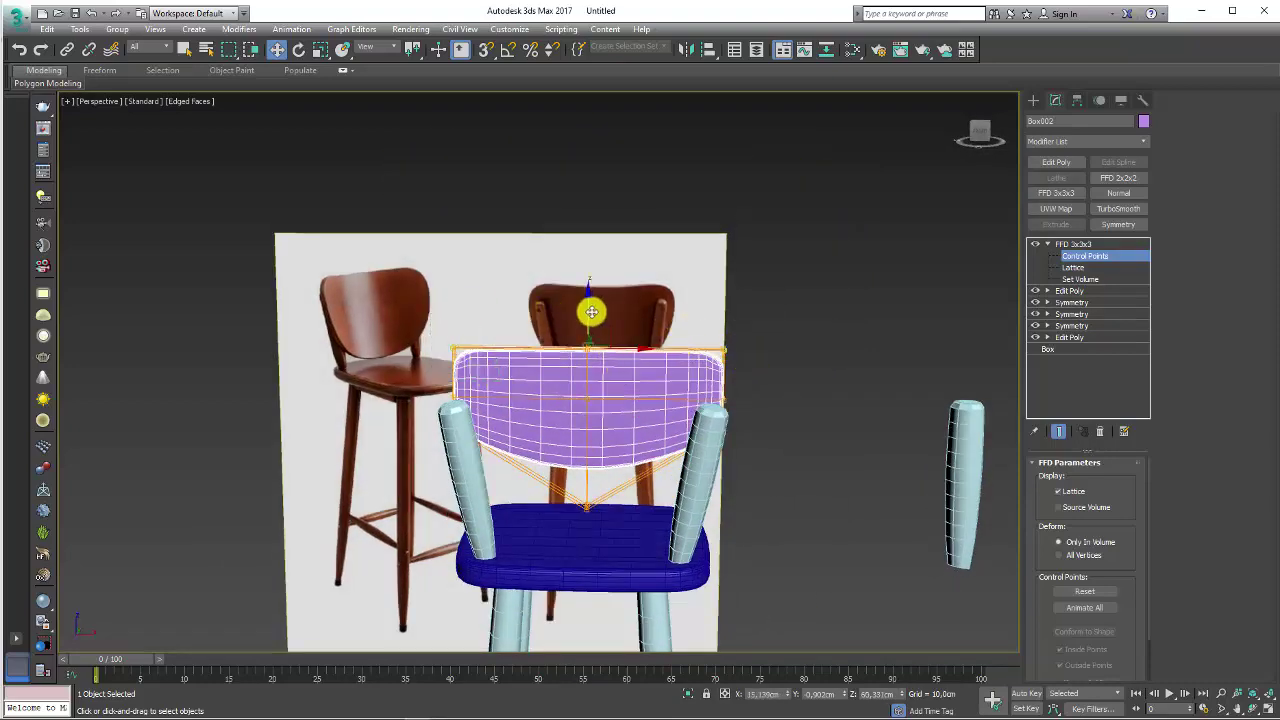
pyautogui.moveTo(697, 371)
pyautogui.keyDown('alt'); pyautogui.mouseDown(button='middle')
pyautogui.moveTo(683, 391)
pyautogui.moveTo(822, 352)
pyautogui.mouseUp(button='middle'); pyautogui.keyUp('alt')
pyautogui.click(1045, 246)
# Step: In the front view, isolate the backrest panel together with the reference photo plane
pyautogui.click(660, 270)
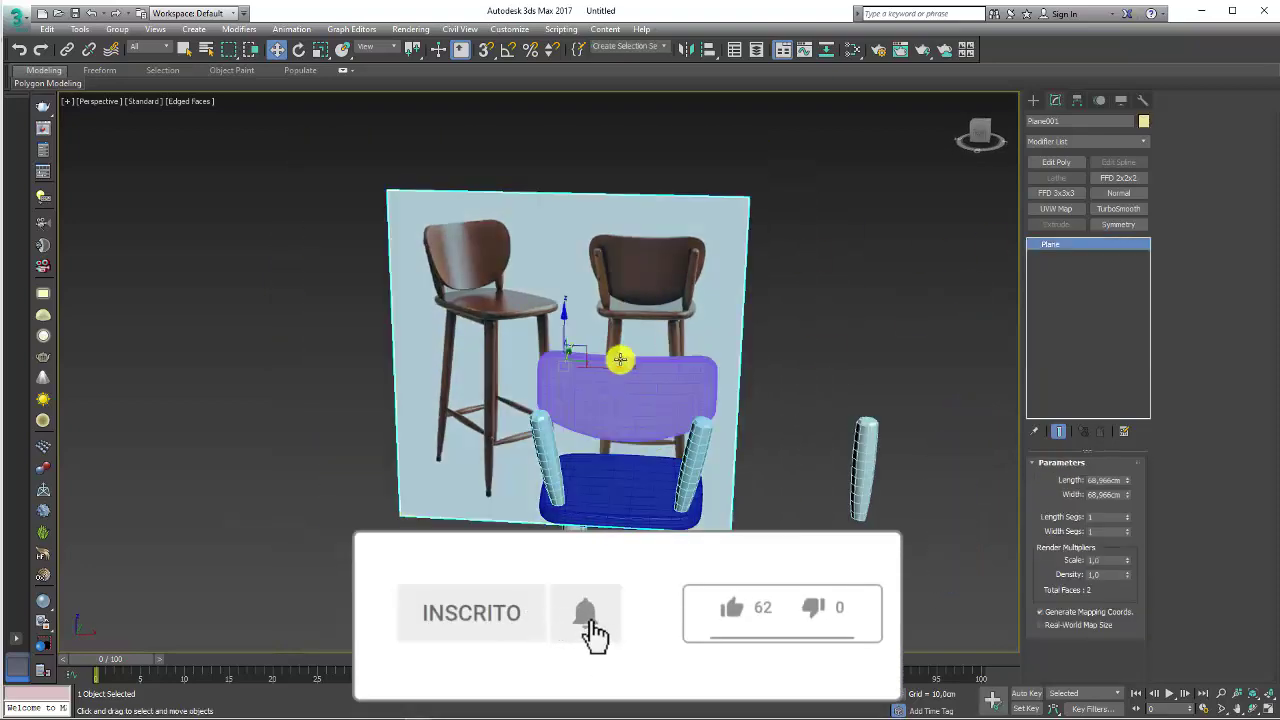
pyautogui.keyDown('alt'); pyautogui.moveTo(612, 368); pyautogui.dragTo(428, 366, button='middle'); pyautogui.keyUp('alt')
pyautogui.press('f')
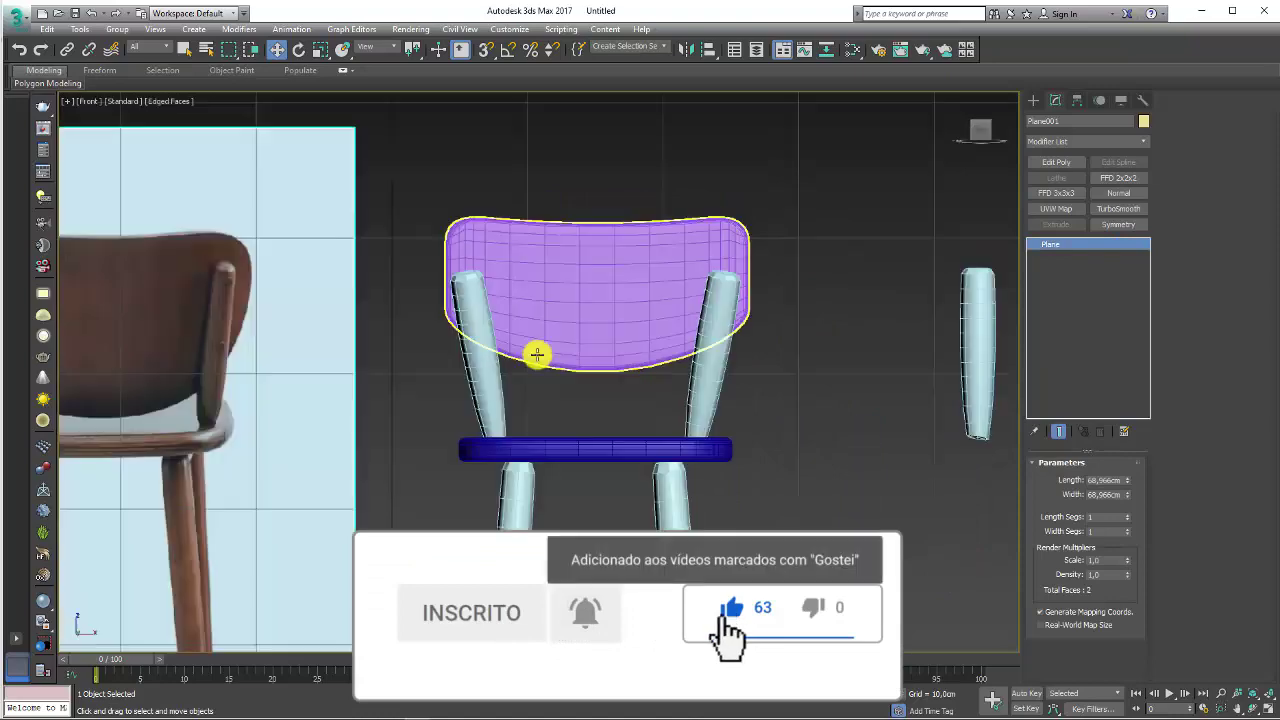
pyautogui.scroll(-4, 691, 339)
pyautogui.click(726, 340)
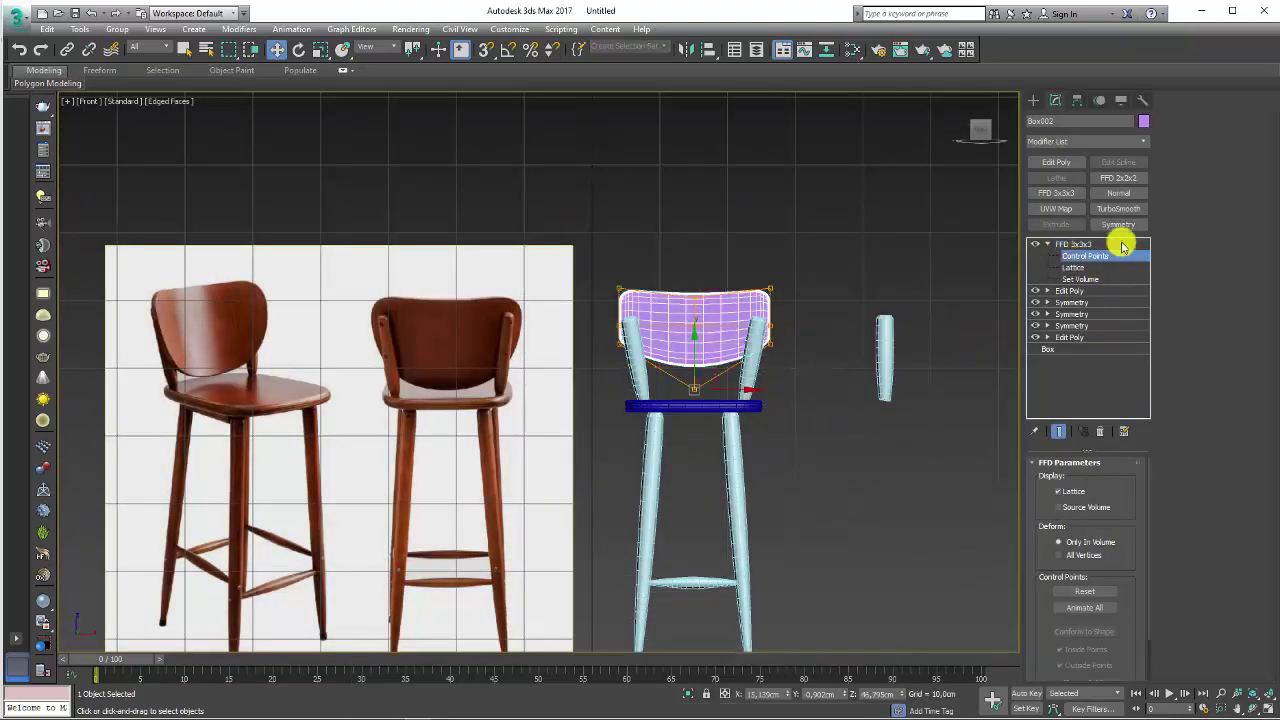
pyautogui.keyDown('ctrl'); pyautogui.click(465, 360); pyautogui.keyUp('ctrl')
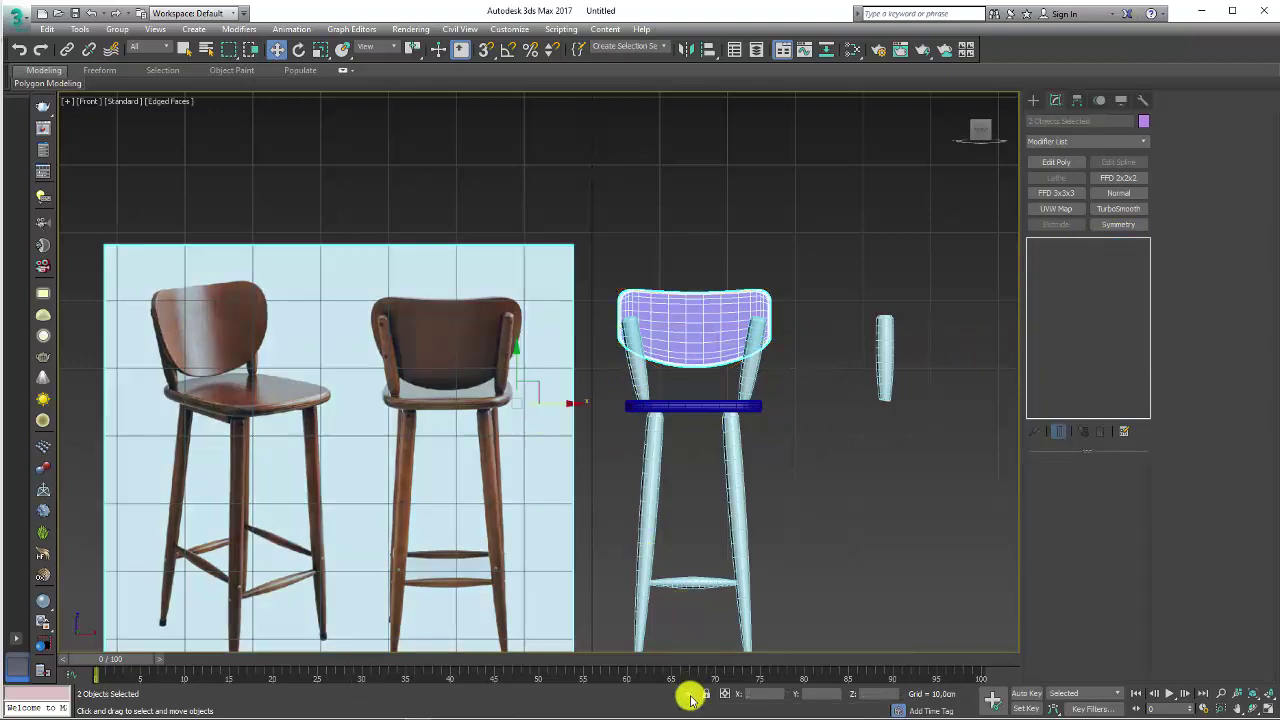
pyautogui.hotkey('alt', 'q')
# Step: Shift the backrest panel slightly left beside the photographed chairs
pyautogui.click(771, 263)
pyautogui.moveTo(833, 243); pyautogui.dragTo(769, 251)
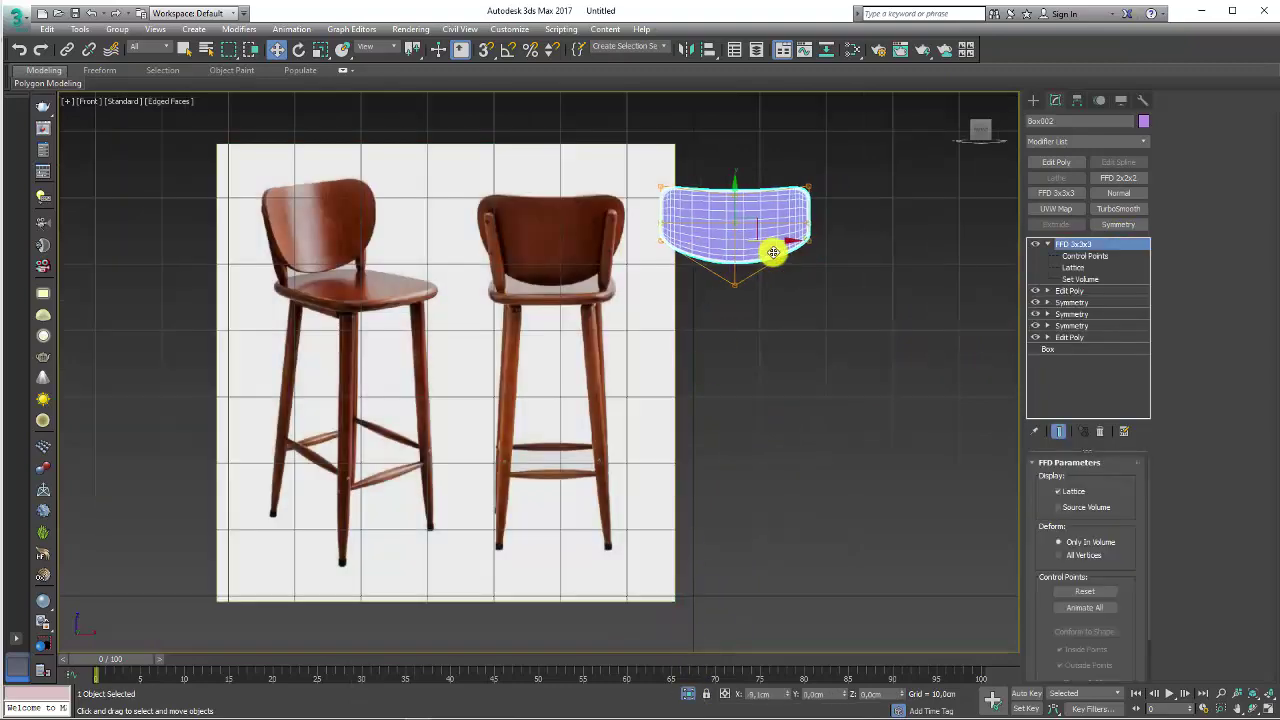
pyautogui.scroll(2, 754, 380)
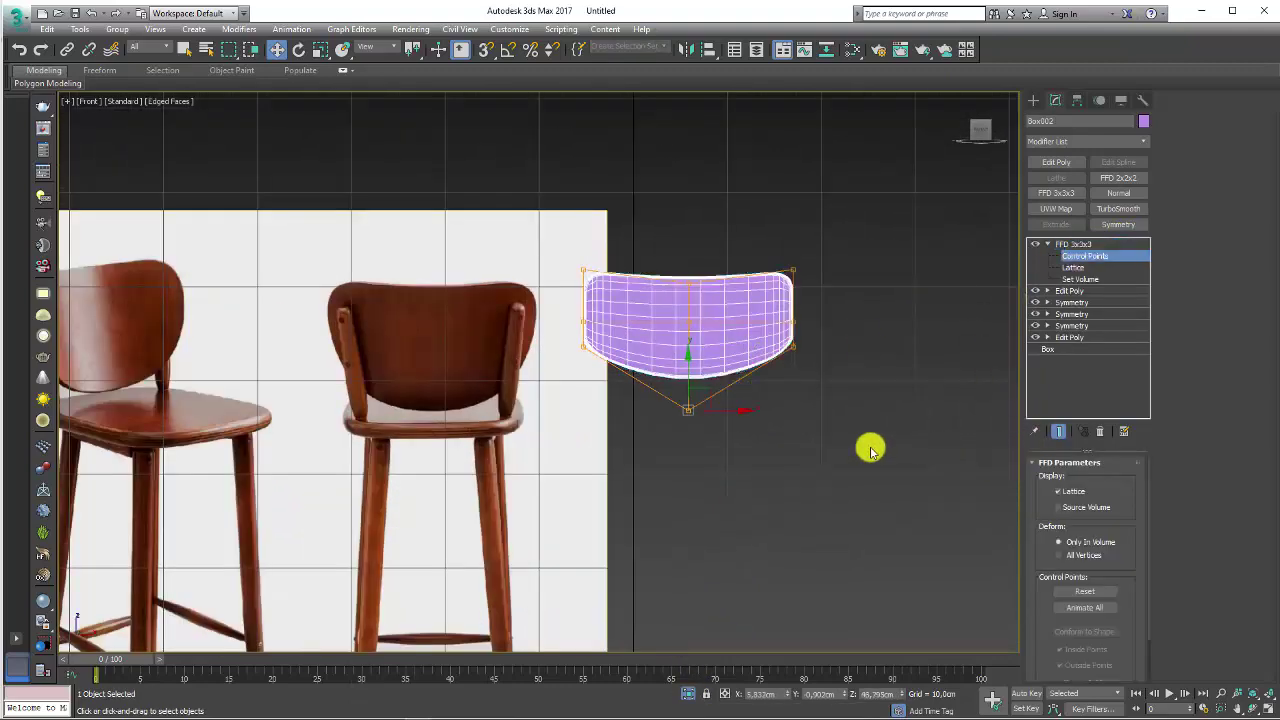